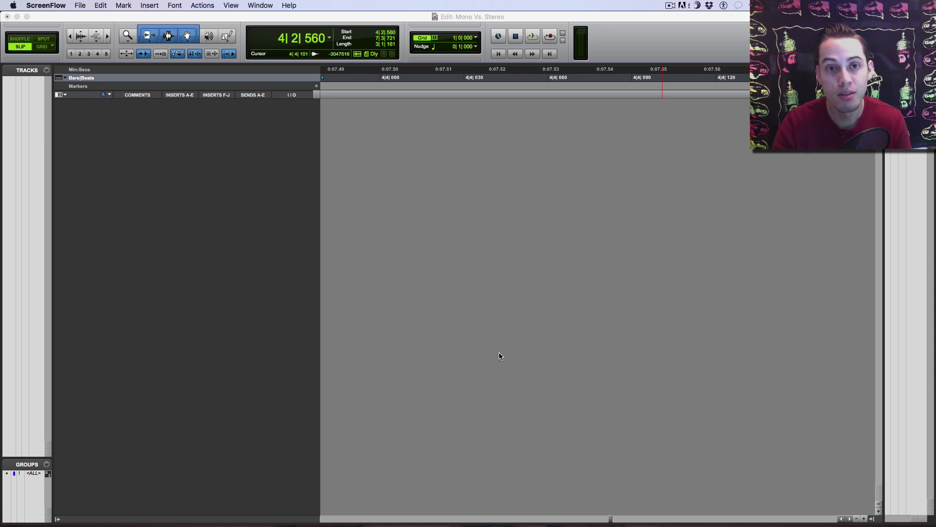
# - Start a new-tracks batch with one mono audio track and one stereo audio track
pyautogui.click(389, 224)
pyautogui.press('super+shift+n')
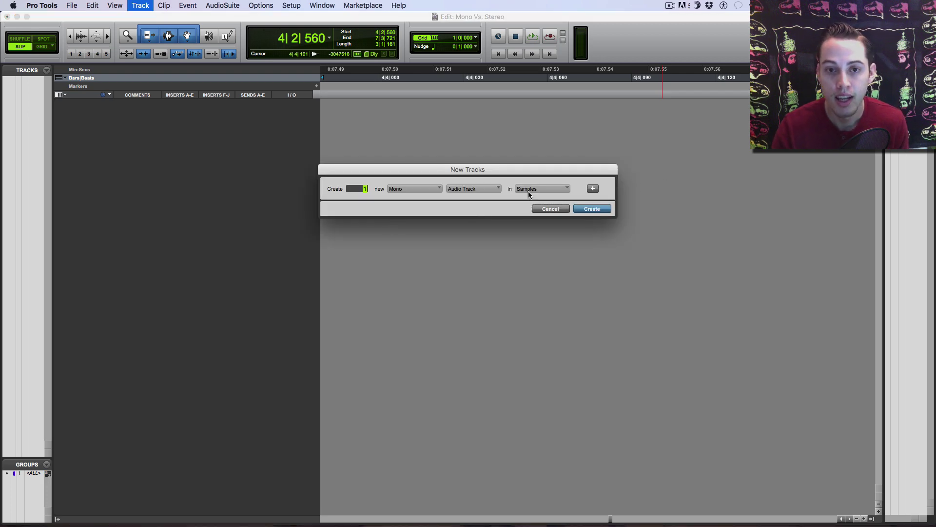
pyautogui.click(592, 188)
pyautogui.click(414, 204)
pyautogui.click(414, 213)
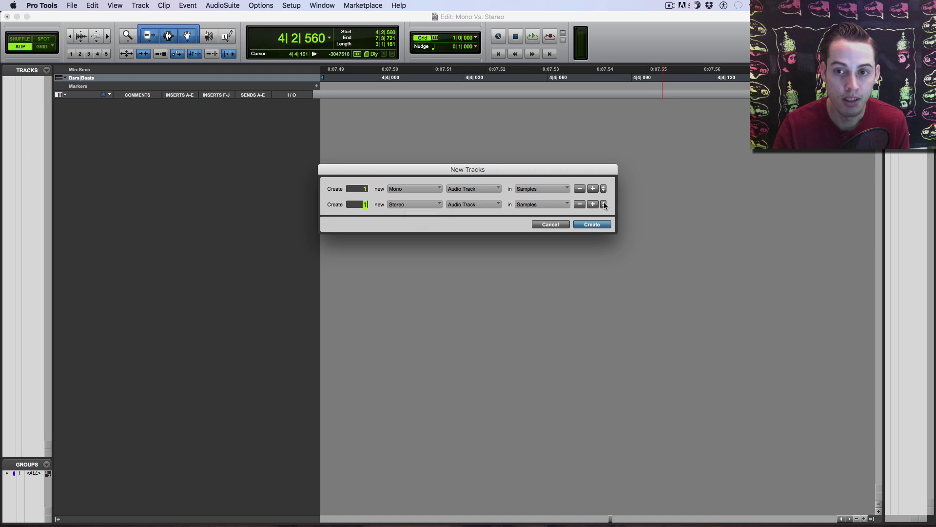
# - Add one mono aux input and one stereo aux input to the new-tracks batch
pyautogui.click(592, 204)
pyautogui.click(474, 220)
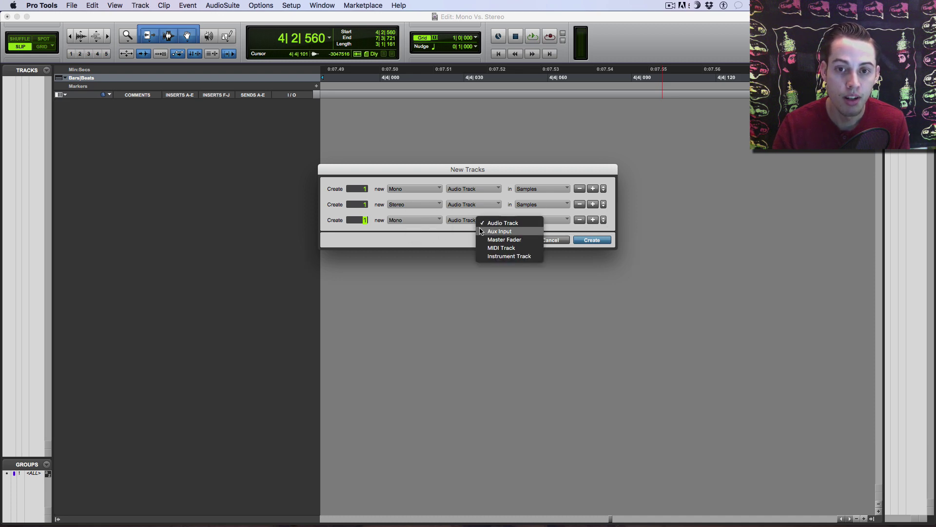
pyautogui.click(500, 231)
pyautogui.click(593, 220)
pyautogui.click(418, 237)
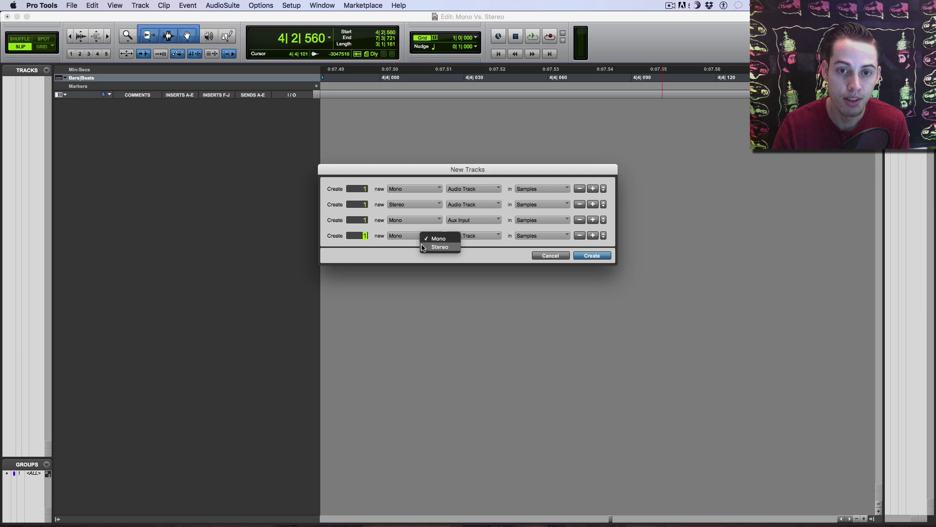
pyautogui.click(440, 247)
pyautogui.click(460, 235)
pyautogui.click(488, 239)
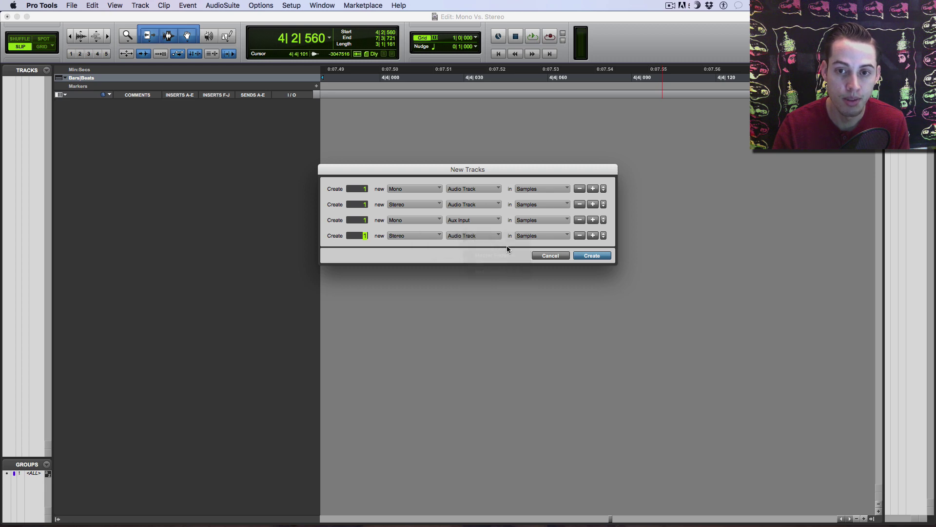
# - Add one stereo instrument track and one mono instrument track to the new-tracks batch
pyautogui.click(593, 235)
pyautogui.click(417, 251)
pyautogui.click(426, 263)
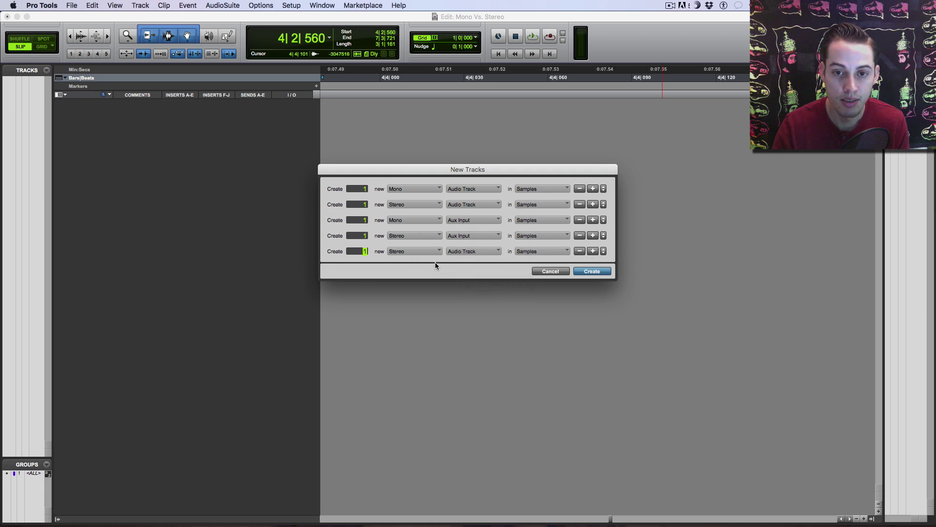
pyautogui.click(469, 252)
pyautogui.click(488, 288)
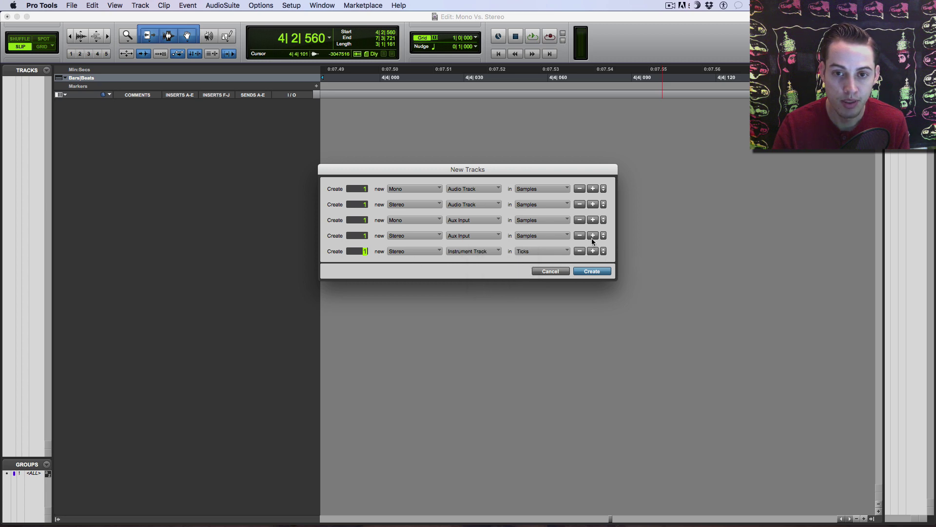
pyautogui.click(592, 250)
pyautogui.click(476, 252)
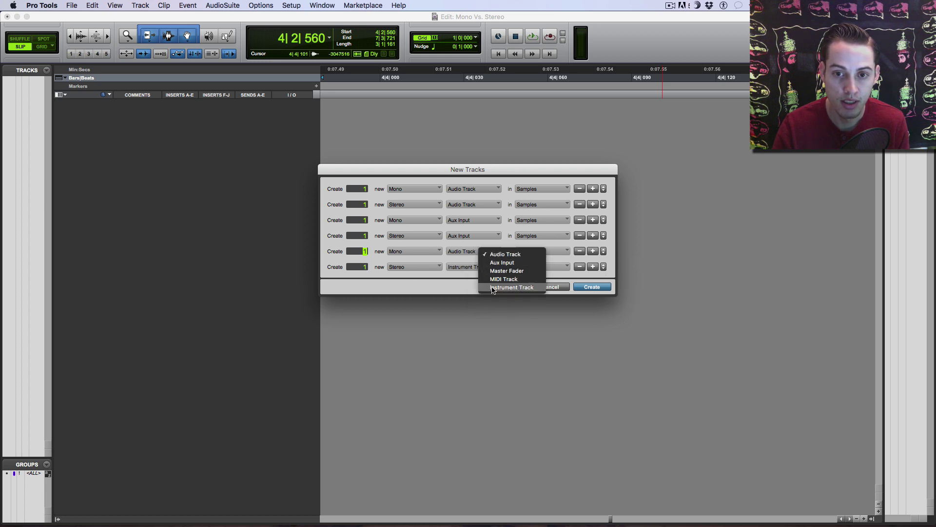
pyautogui.click(495, 287)
# - Add one stereo master fader to the batch and create all the tracks
pyautogui.click(592, 267)
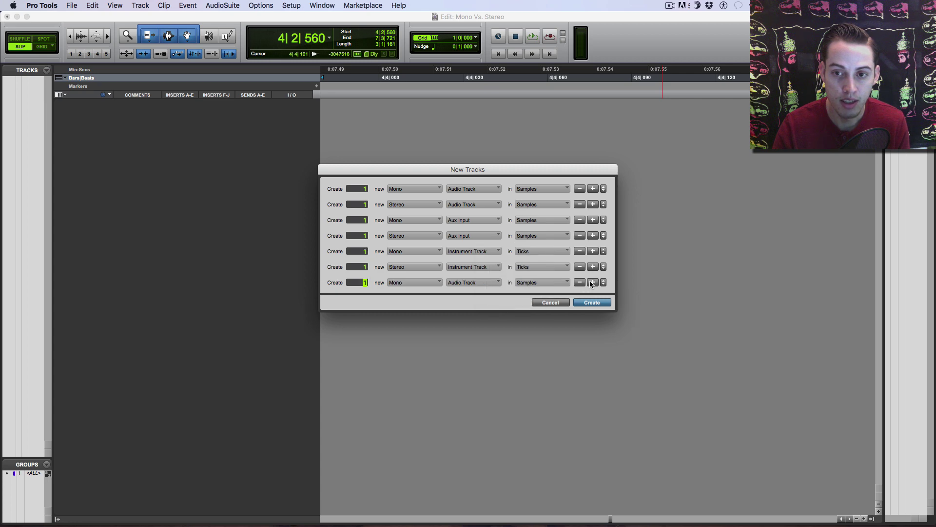
pyautogui.click(474, 282)
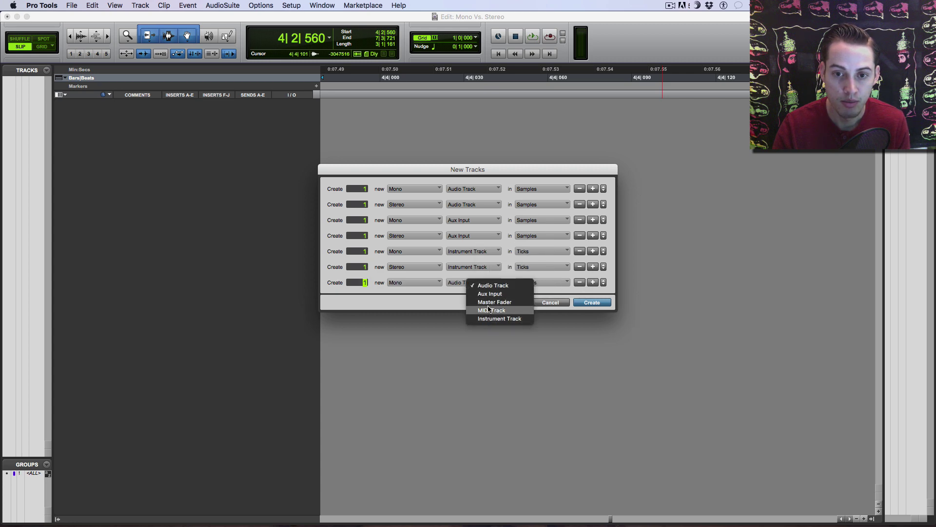
pyautogui.click(488, 309)
pyautogui.click(473, 282)
pyautogui.click(494, 274)
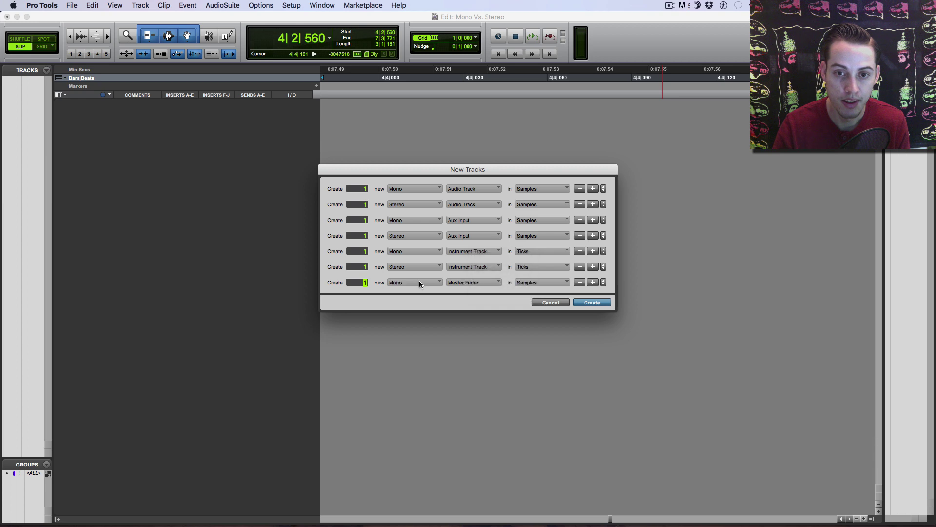
pyautogui.click(419, 282)
pyautogui.click(431, 293)
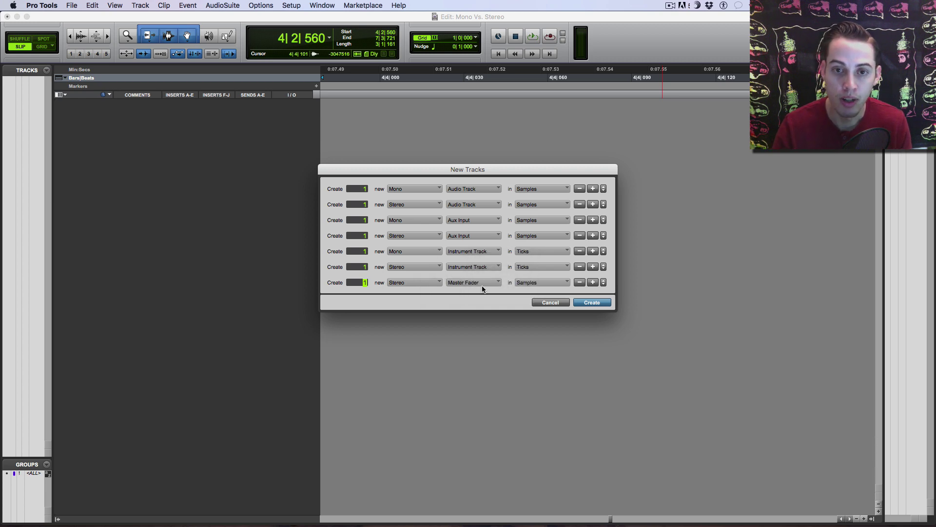
pyautogui.click(585, 304)
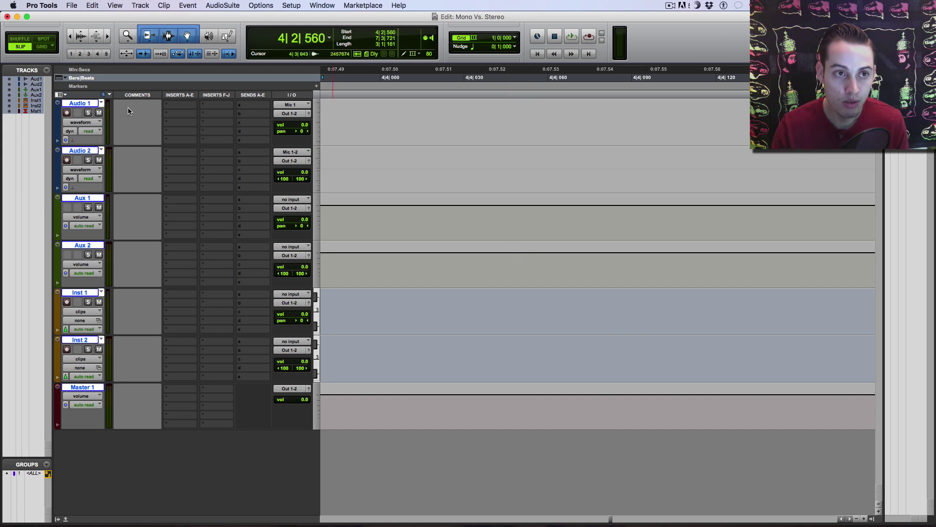
# - Select only the Audio 1 track, mute and record-arm it, and record a short voice take on it
pyautogui.click(89, 104)
pyautogui.click(90, 104)
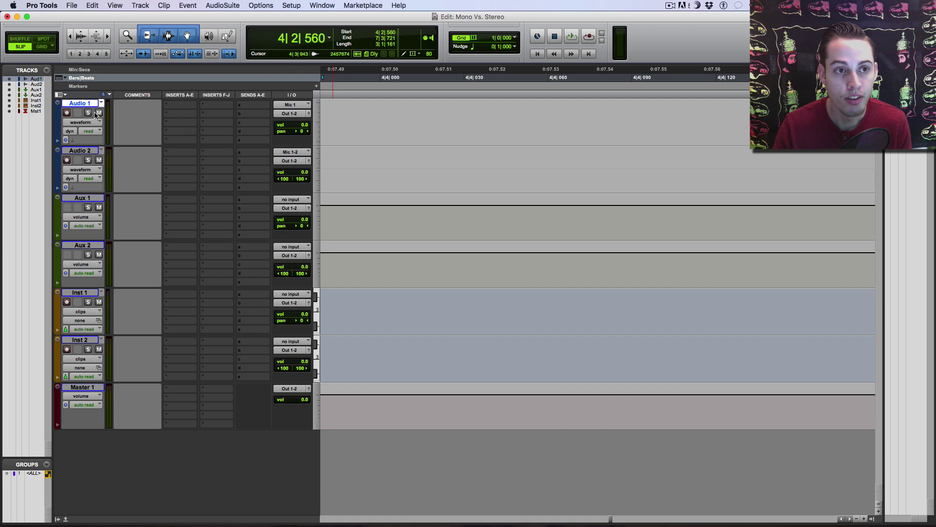
pyautogui.click(98, 113)
pyautogui.click(67, 113)
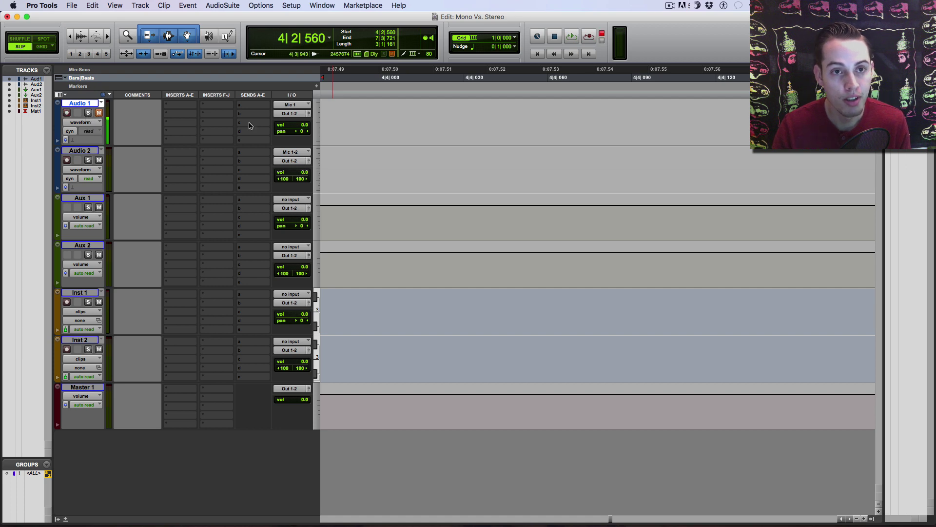
pyautogui.click(334, 117)
pyautogui.press('super+space')
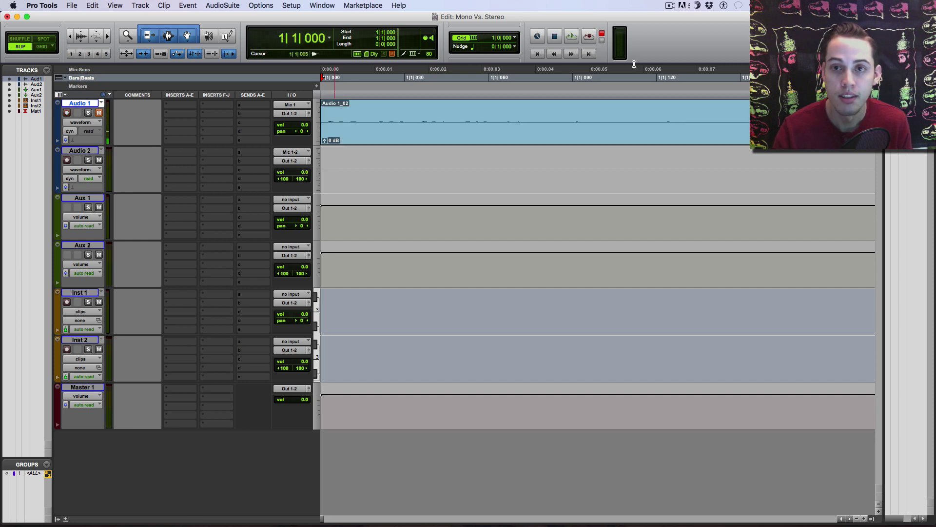
# - Remove the silent beginning of the Audio 1 recording, up to about bar 1 beat 3
pyautogui.press('r')
pyautogui.press('r')
pyautogui.press('r')
pyautogui.press('r')
pyautogui.press('r')
pyautogui.press('r')
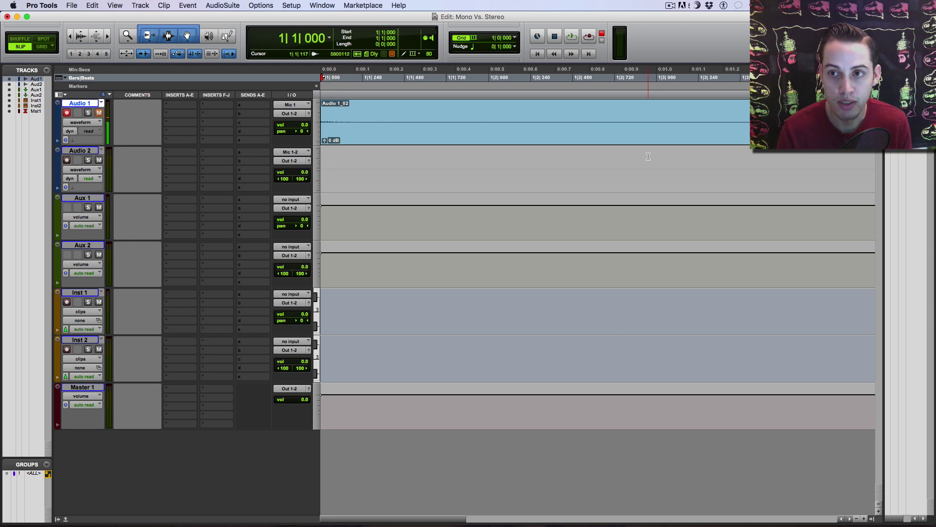
pyautogui.press('r')
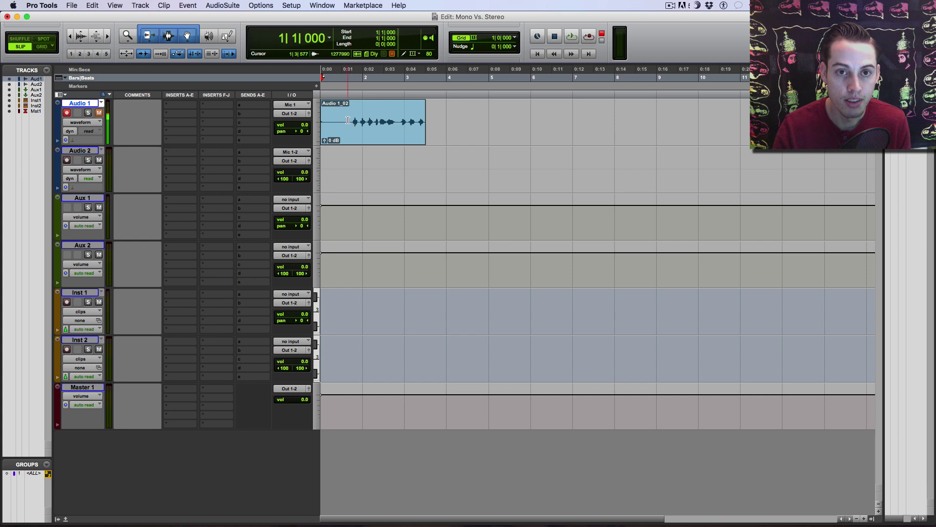
pyautogui.moveTo(351, 123); pyautogui.dragTo(285, 122)
pyautogui.press('Delete')
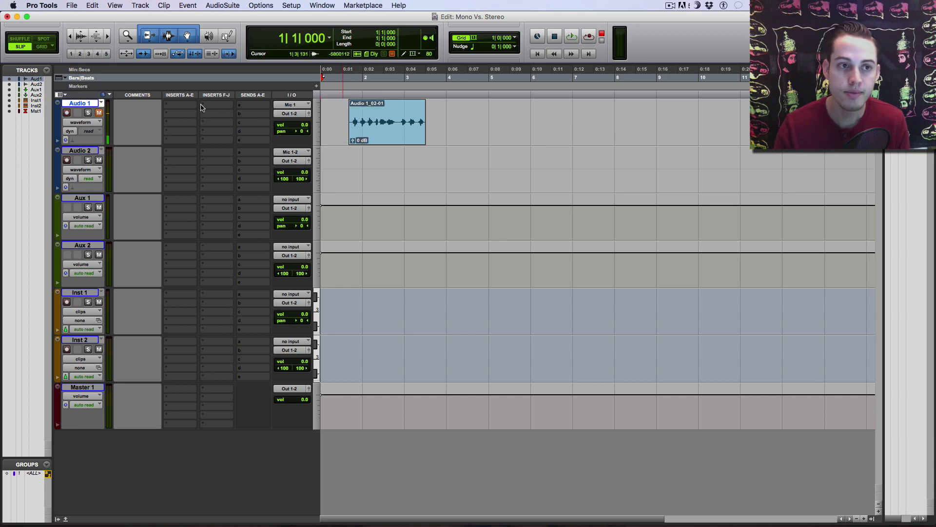
# - Disarm and unmute Audio 1, play back its trimmed clip, and select the clip
pyautogui.click(67, 113)
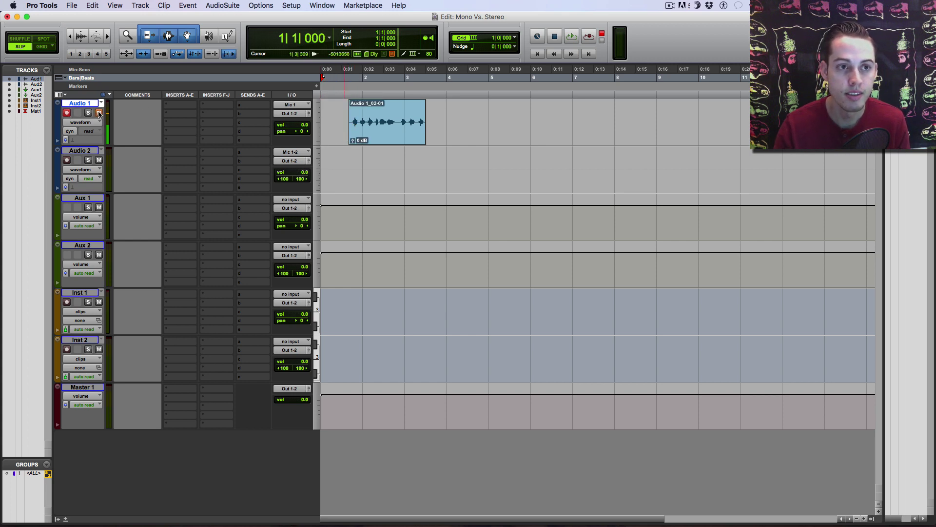
pyautogui.click(348, 119)
pyautogui.press('space')
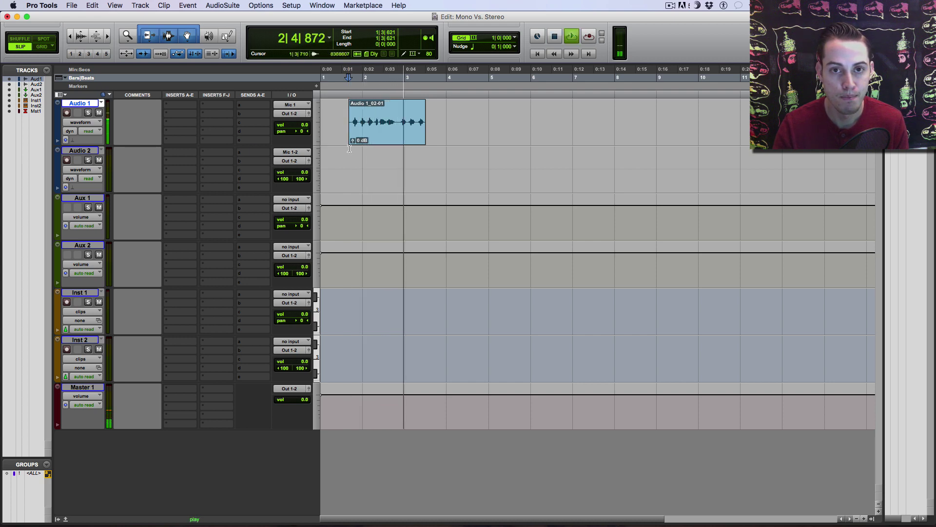
pyautogui.press('space')
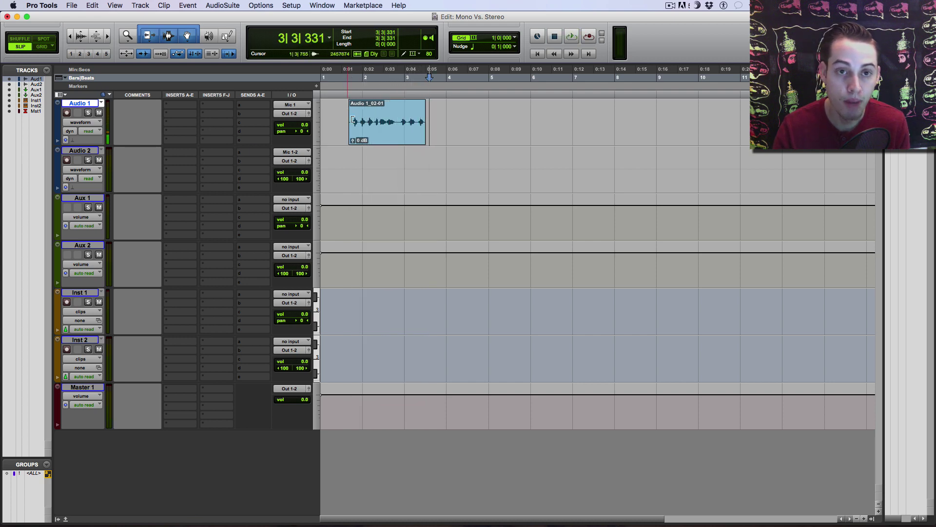
pyautogui.click(382, 137)
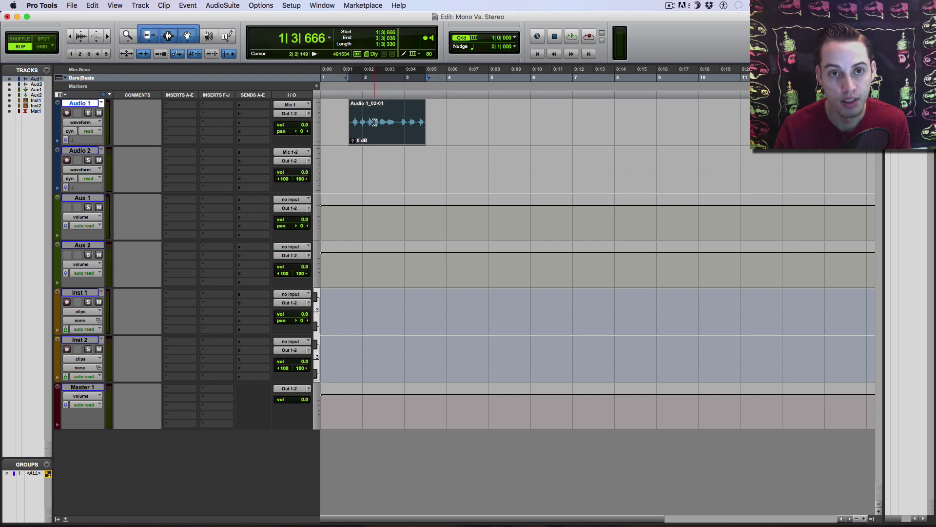
# - Select the stereo Audio 2 track, mute it and arm it for recording
pyautogui.click(84, 152)
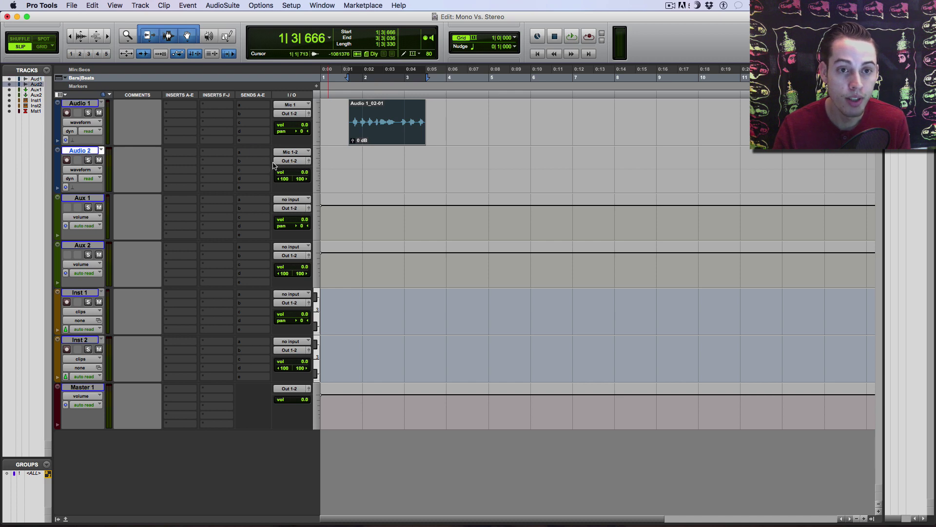
pyautogui.hotkey('shift', 'm')
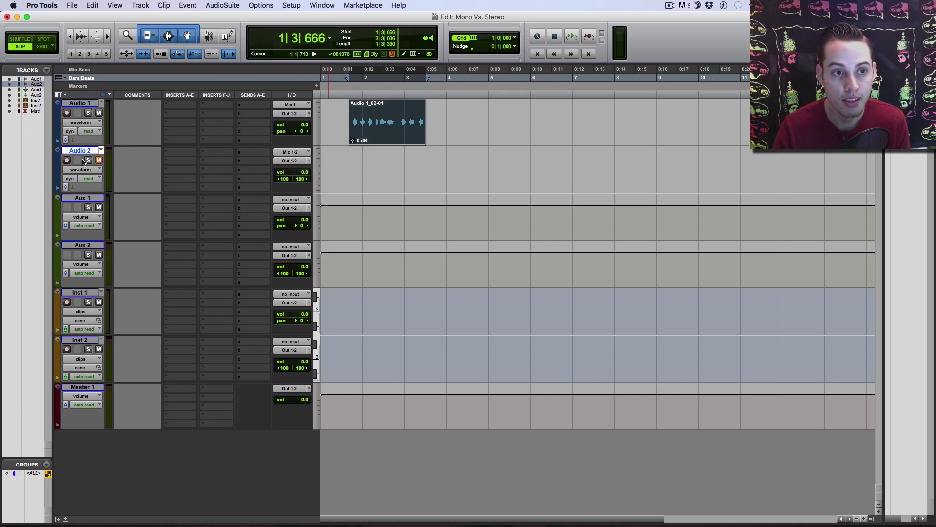
pyautogui.click(66, 160)
pyautogui.press('super+space')
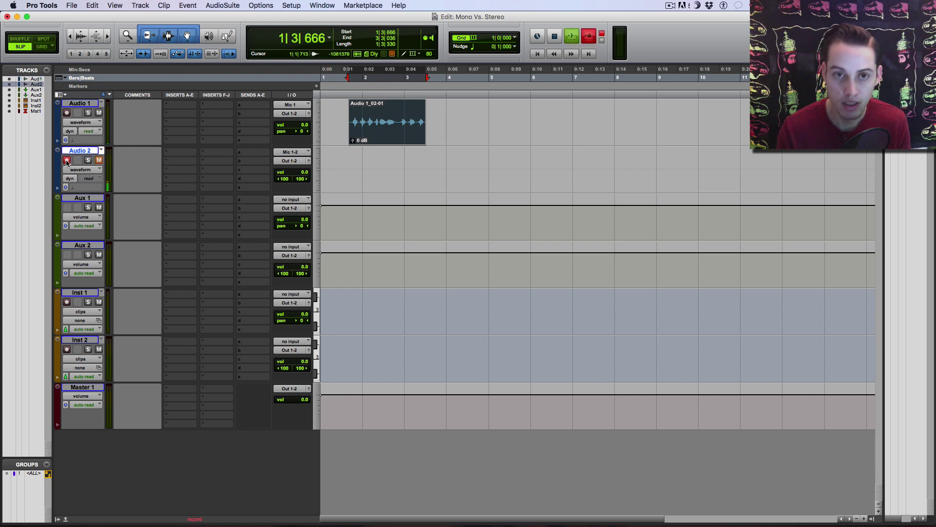
pyautogui.press('space')
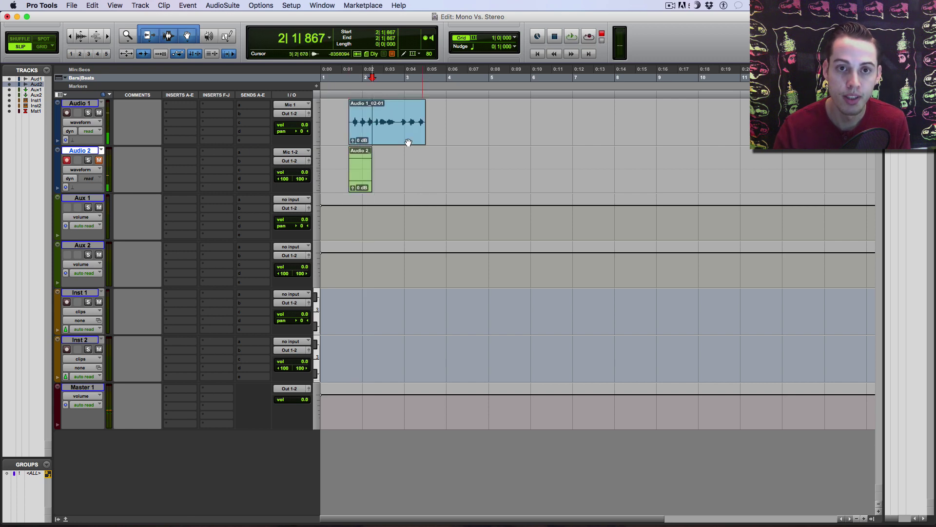
pyautogui.click(363, 183)
pyautogui.press('Delete')
# - Record a short voice take on the Audio 2 track from the start of the session
pyautogui.press('Return')
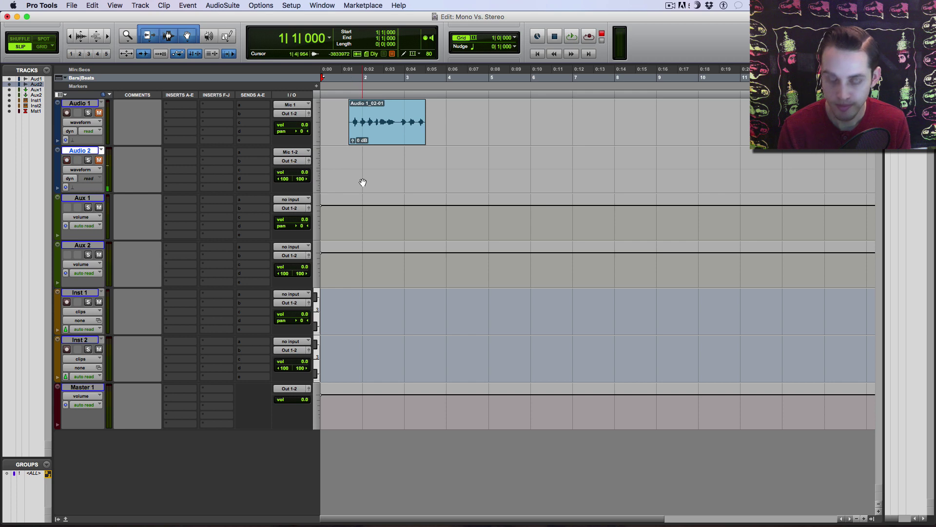
pyautogui.press('super+space')
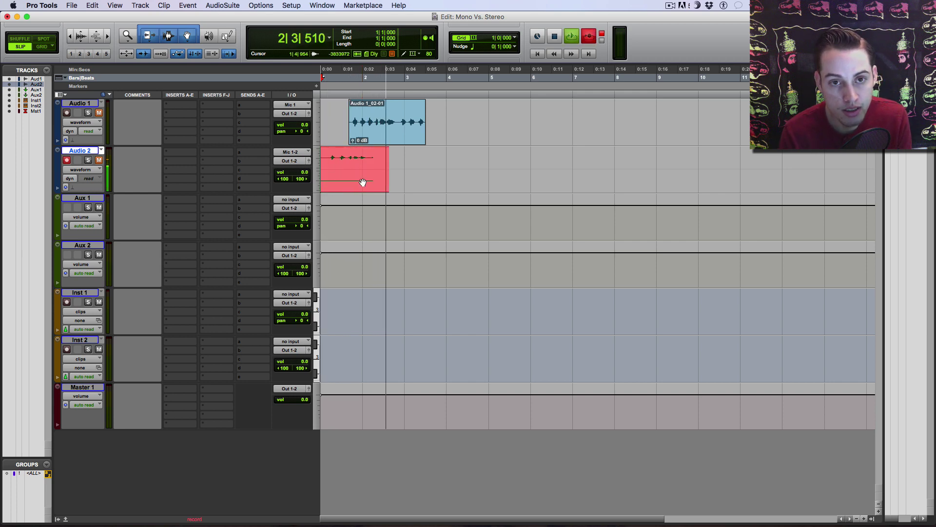
pyautogui.press('space')
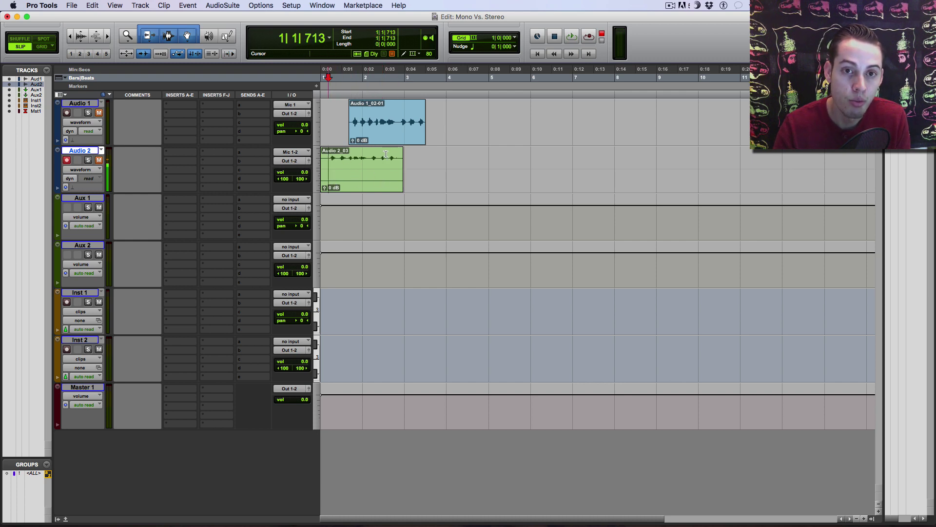
pyautogui.moveTo(326, 161); pyautogui.dragTo(401, 161)
pyautogui.click(426, 161)
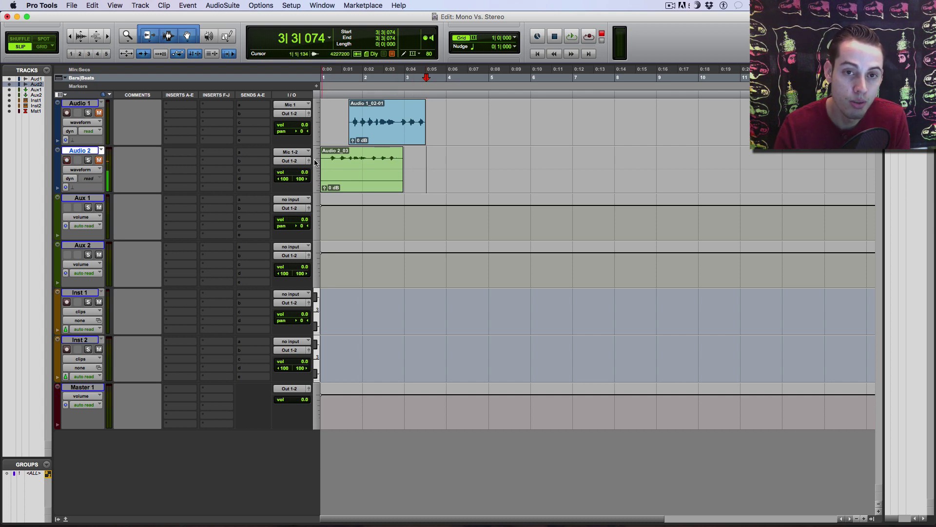
pyautogui.click(410, 159)
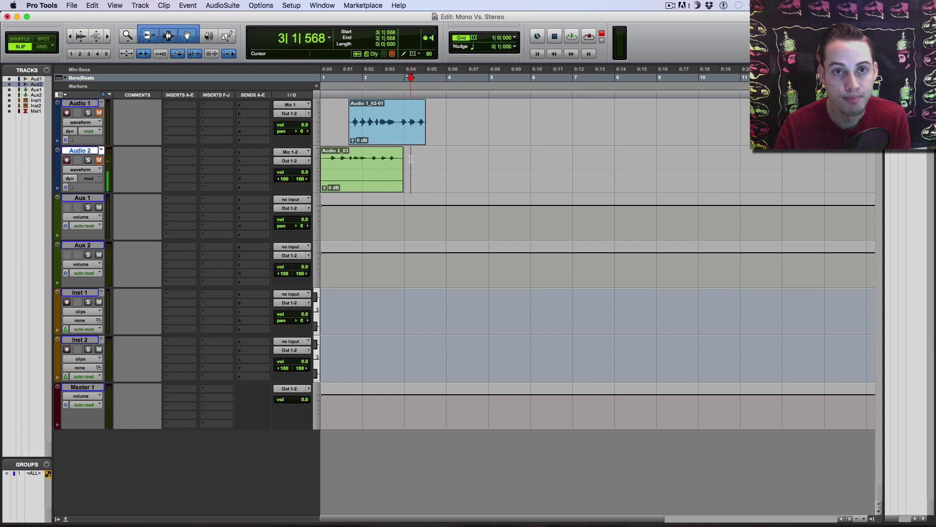
# - Open the I/O Setup and examine the session's input paths
pyautogui.click(258, 4)
pyautogui.moveTo(291, 5)
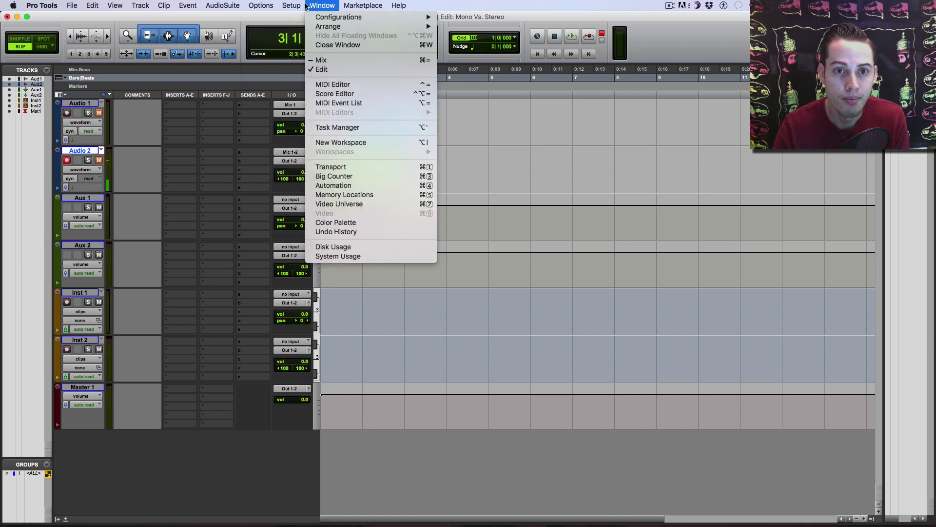
pyautogui.click(296, 60)
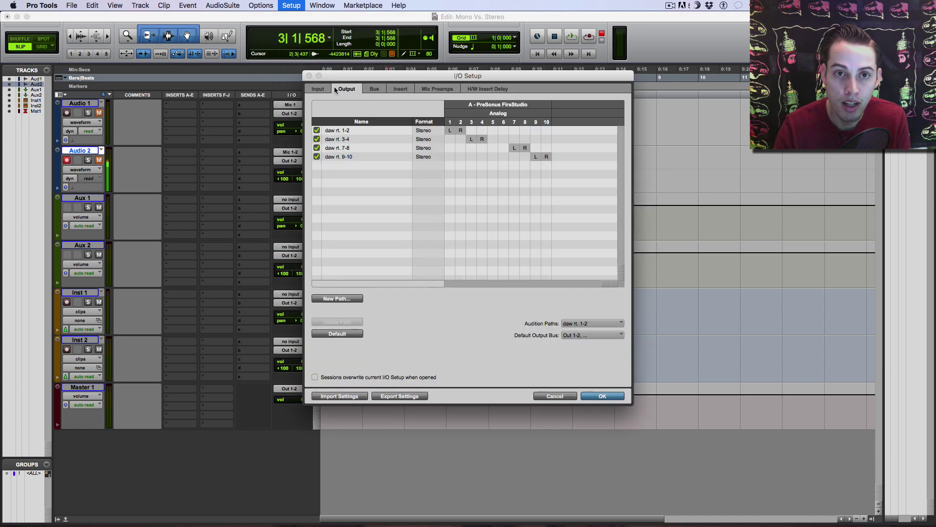
pyautogui.click(318, 88)
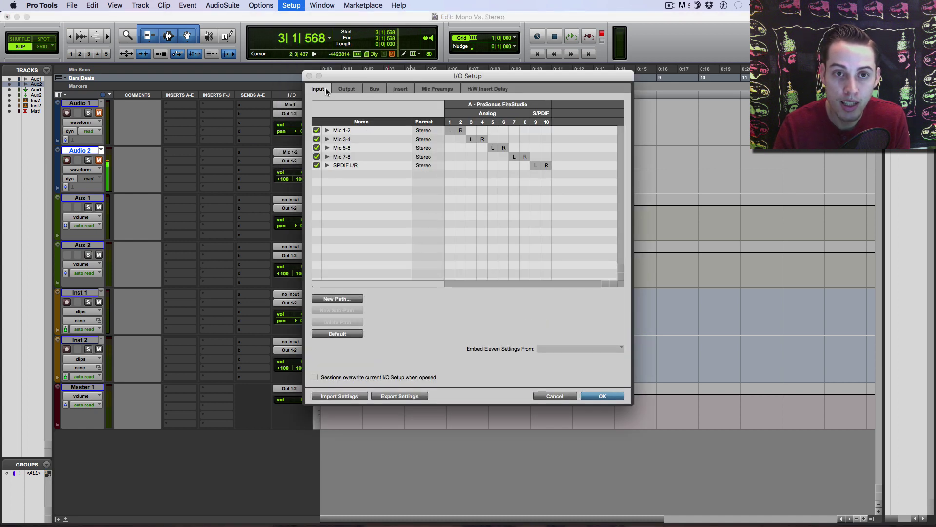
# - Expand the Mic 1-2 input path to examine its mono subpaths, and close the I/O Setup without changes
pyautogui.click(327, 131)
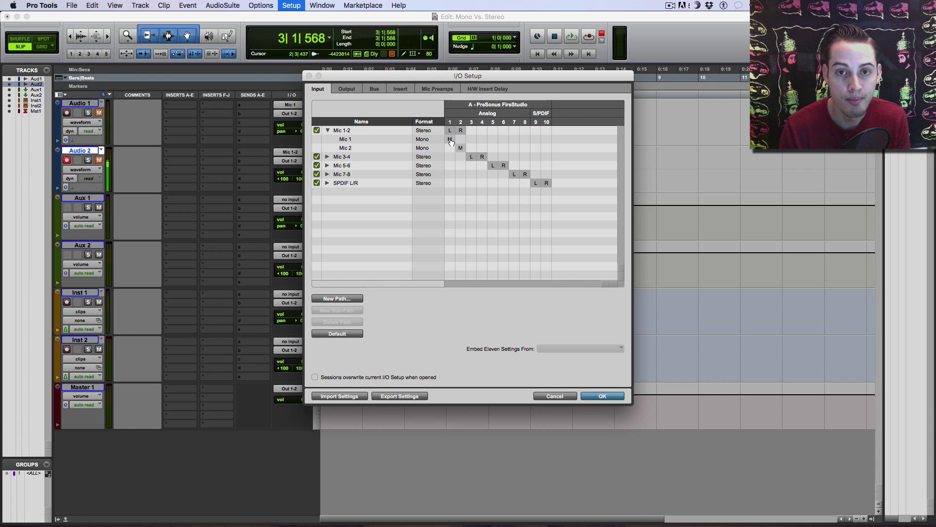
pyautogui.click(556, 396)
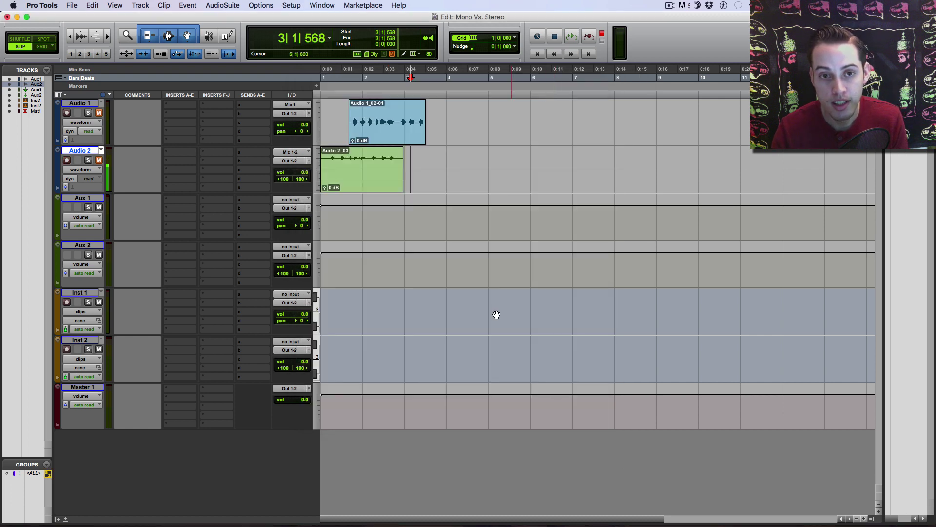
# - Record a second voice take on Audio 2, starting at 3|1|256 just after the first clip
pyautogui.click(410, 159)
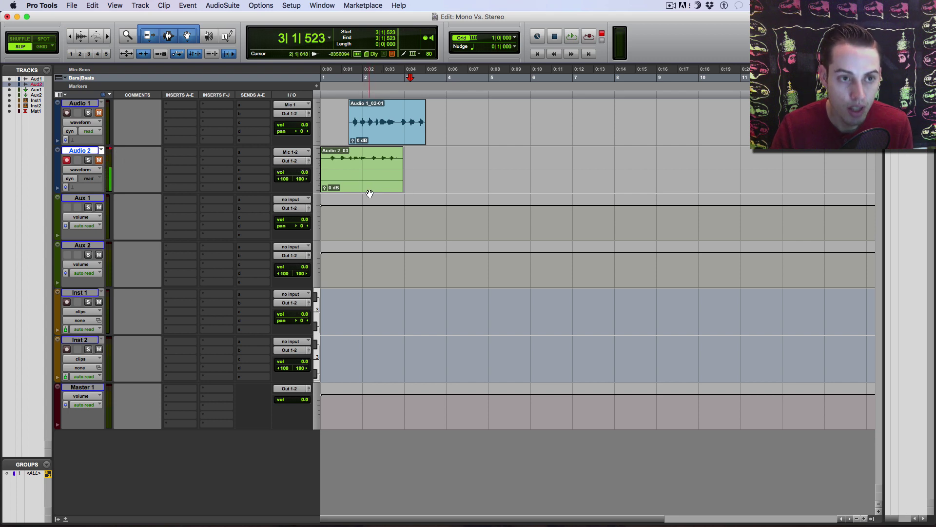
pyautogui.click(407, 161)
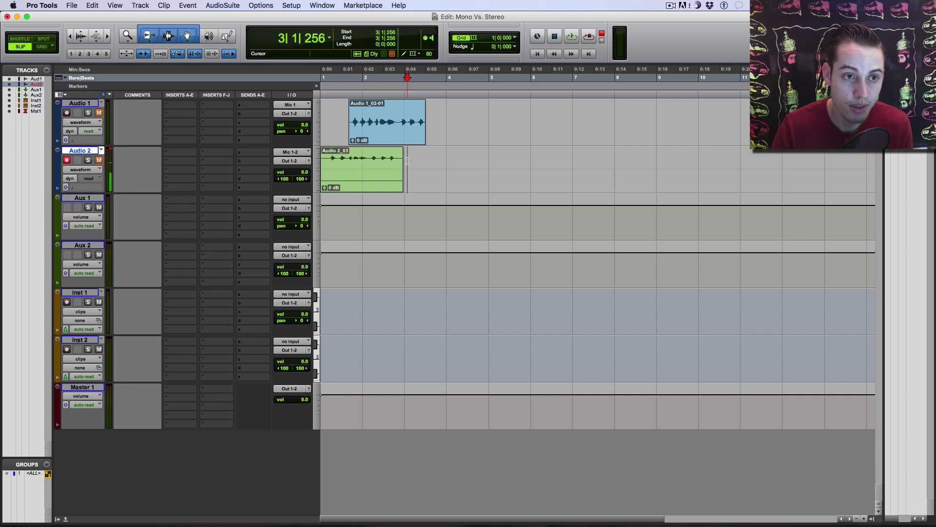
pyautogui.press('super+space')
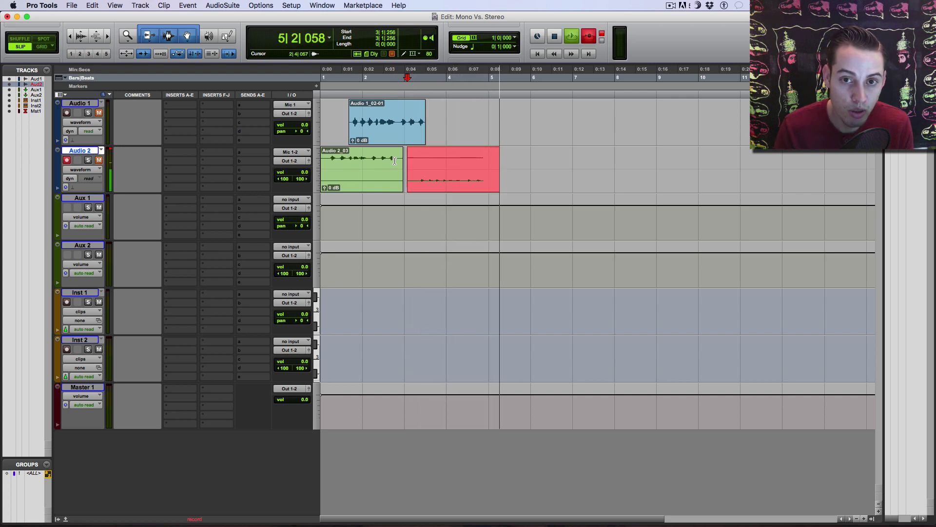
pyautogui.press('space')
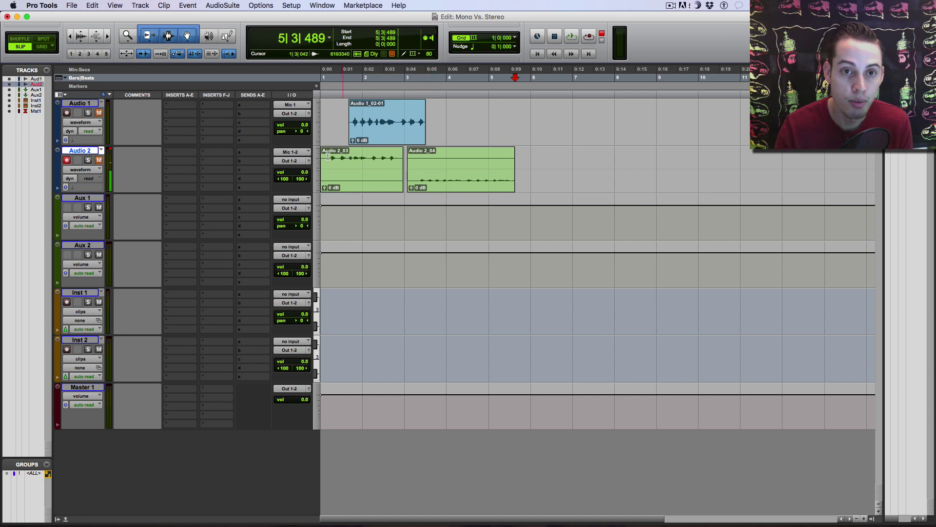
# - Highlight the waveform of the first Audio 2 clip and recheck the Mic 1-2 subpaths in the I/O Setup
pyautogui.moveTo(328, 156); pyautogui.dragTo(389, 157)
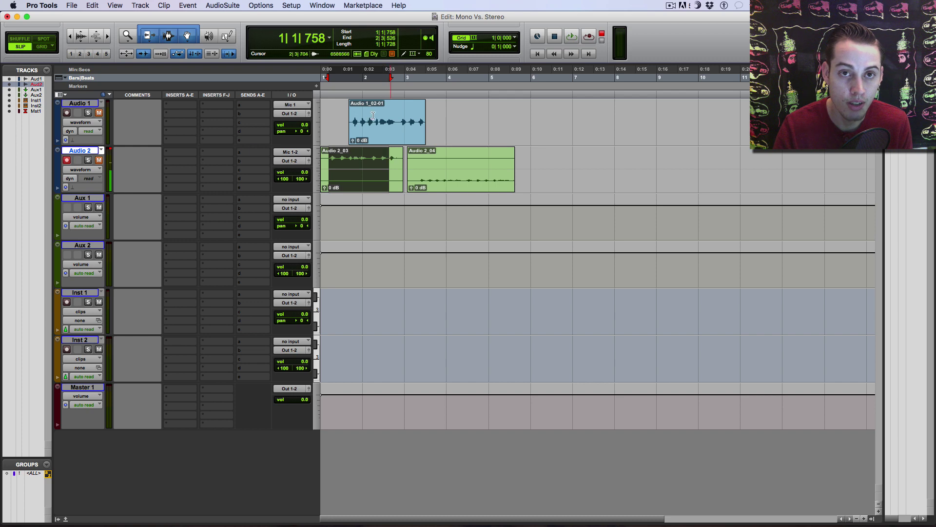
pyautogui.click(427, 165)
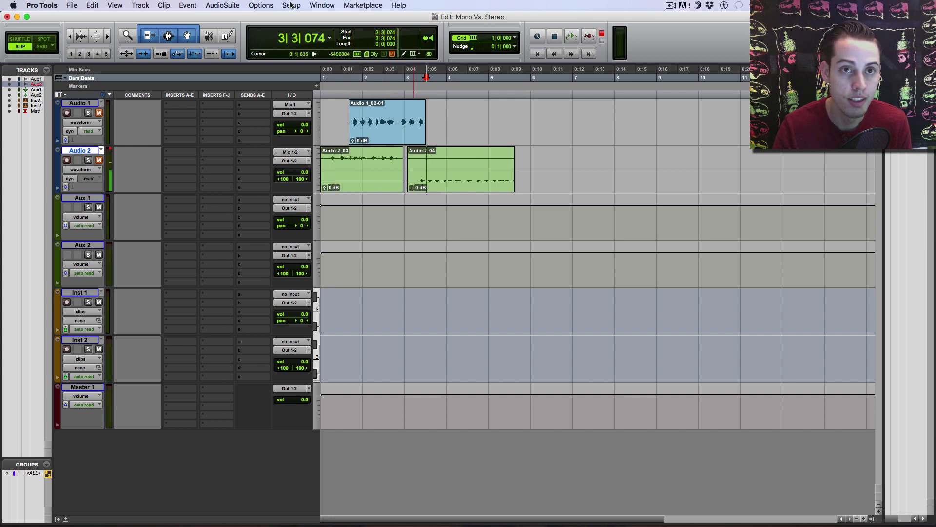
pyautogui.click(291, 5)
pyautogui.click(299, 56)
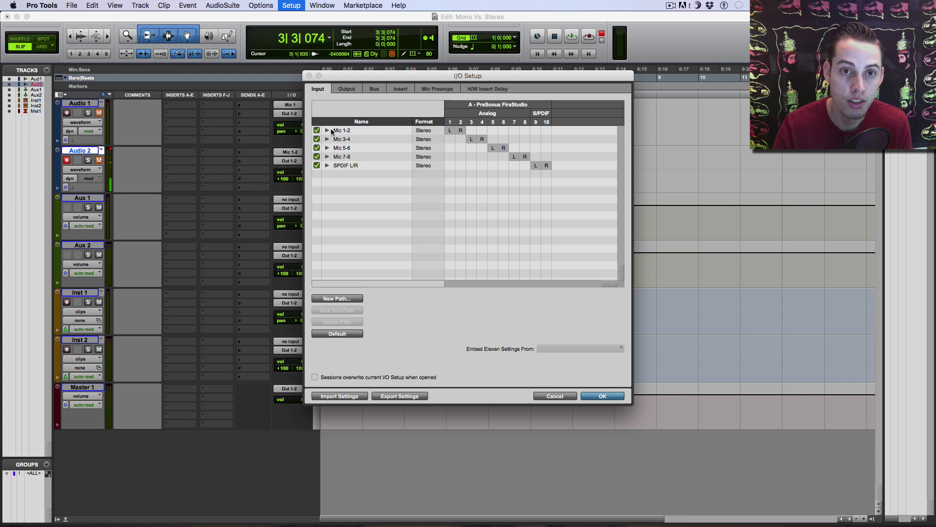
pyautogui.click(327, 130)
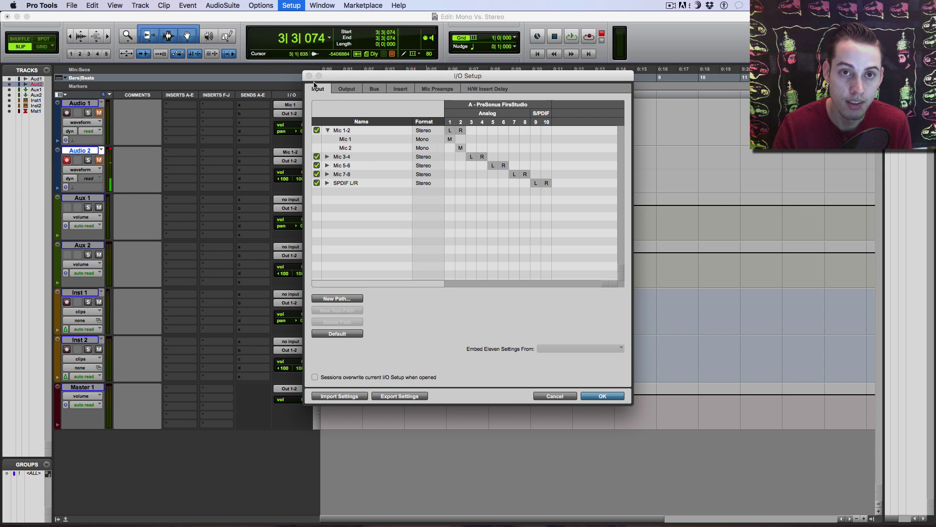
pyautogui.click(594, 399)
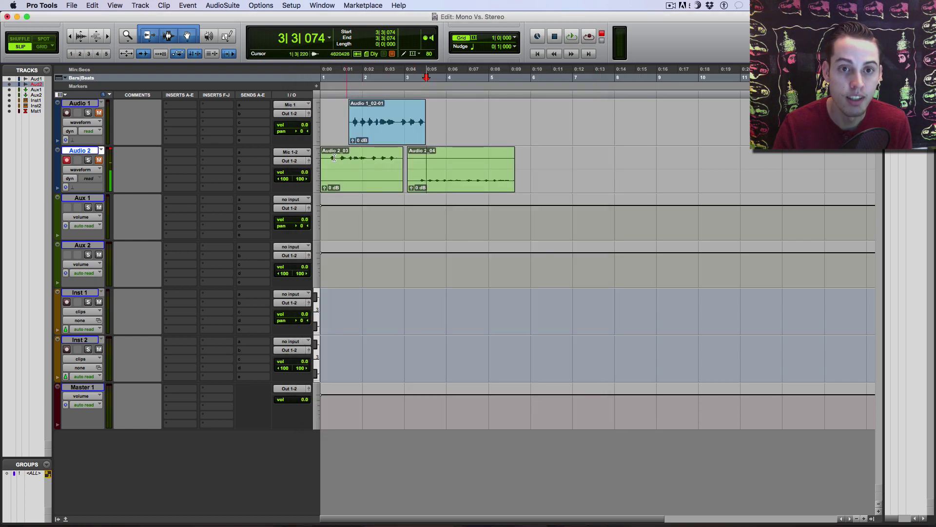
# - Trim the start of the second Audio 2 clip and place the edit cursor in the gap between the two clips
pyautogui.moveTo(333, 157); pyautogui.dragTo(398, 158)
pyautogui.click(416, 169)
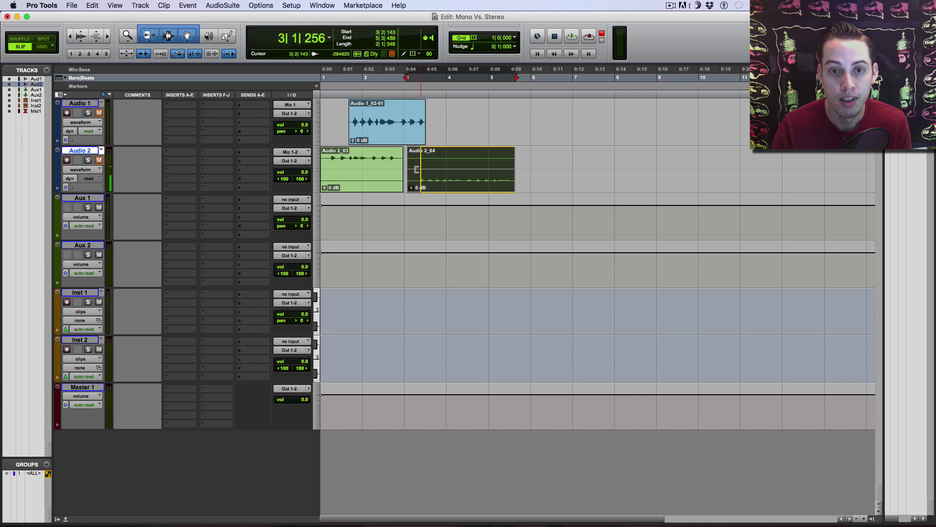
pyautogui.click(416, 169)
pyautogui.click(407, 162)
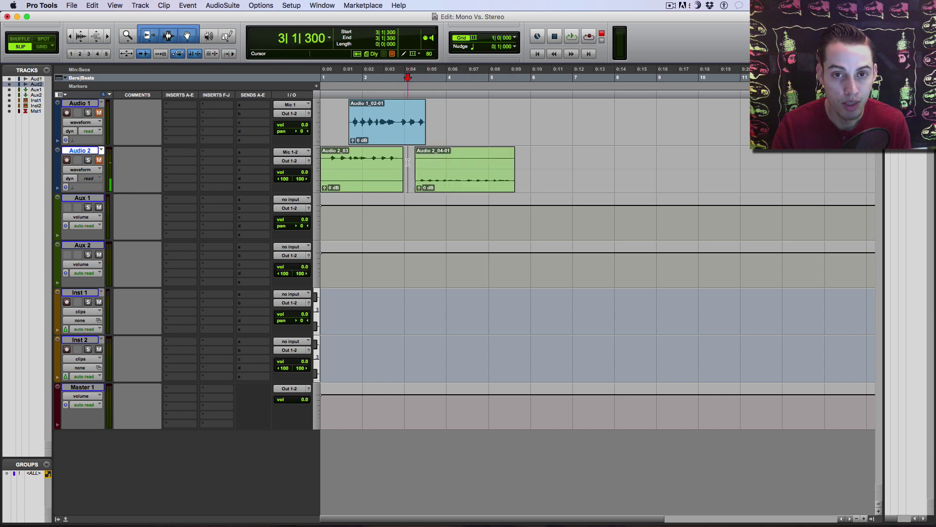
# - Disarm and unmute Audio 2, solo it, and play back a short part of each of its two clips
pyautogui.hotkey('shift', 'r')
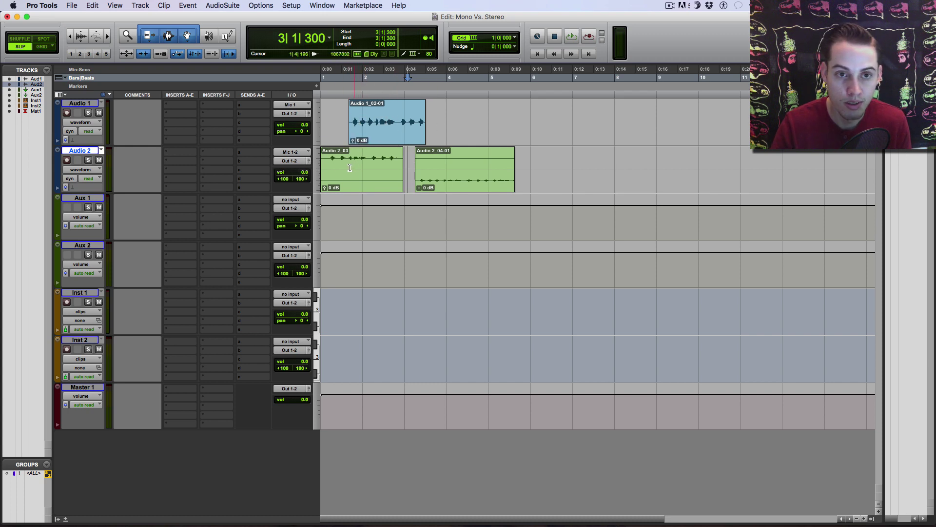
pyautogui.click(88, 160)
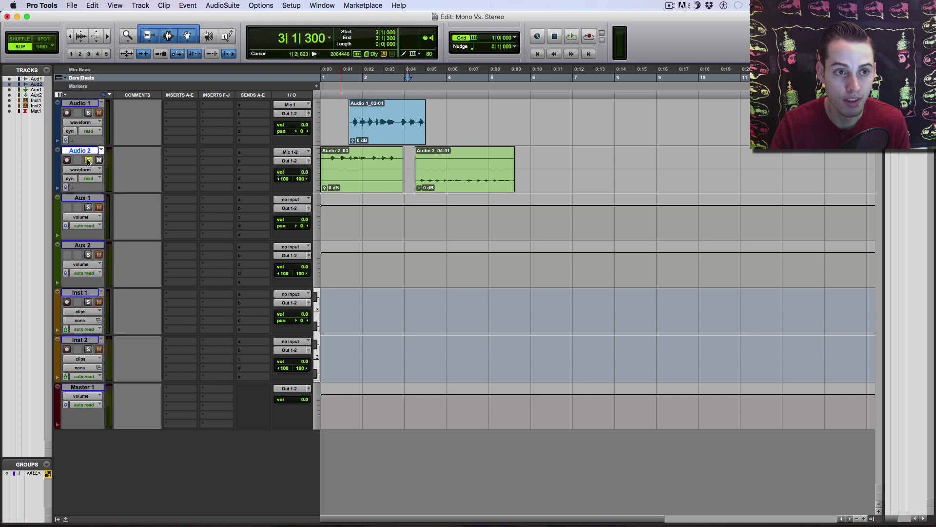
pyautogui.click(328, 165)
pyautogui.press('space')
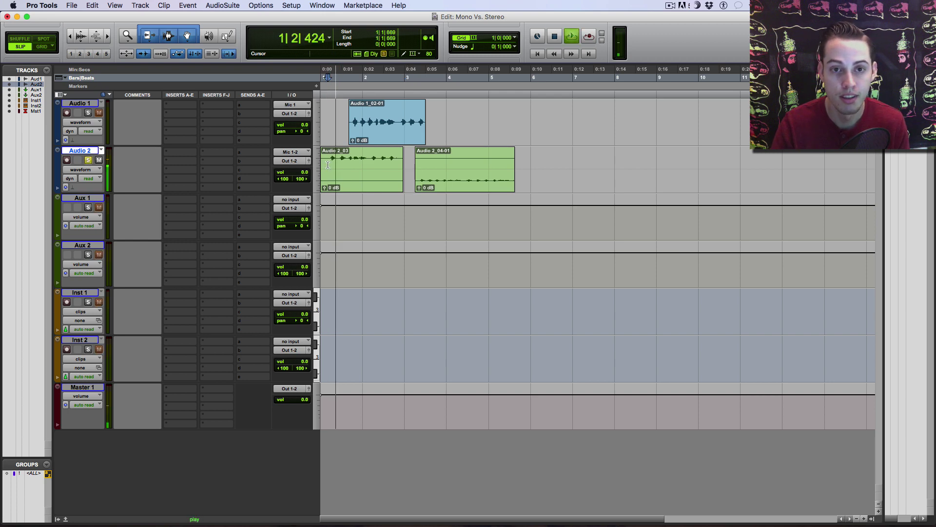
pyautogui.click(424, 160)
pyautogui.press('space')
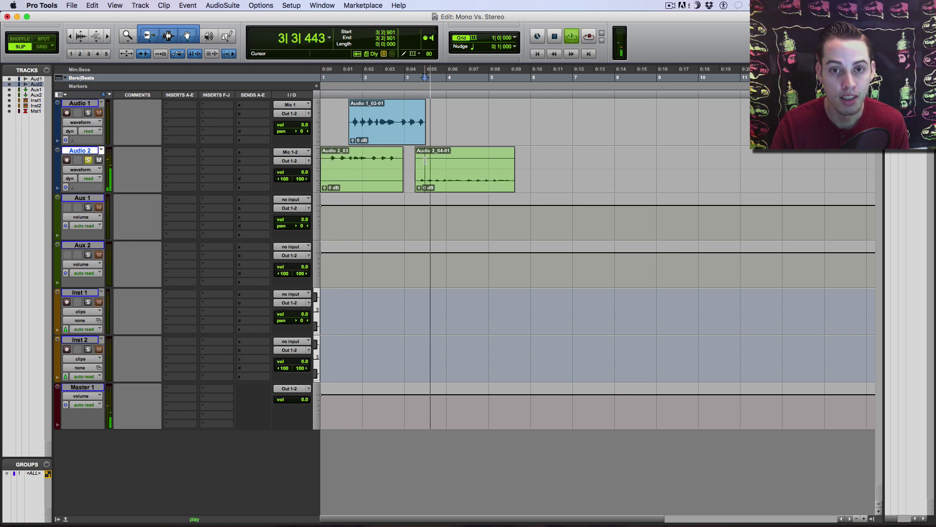
pyautogui.press('space')
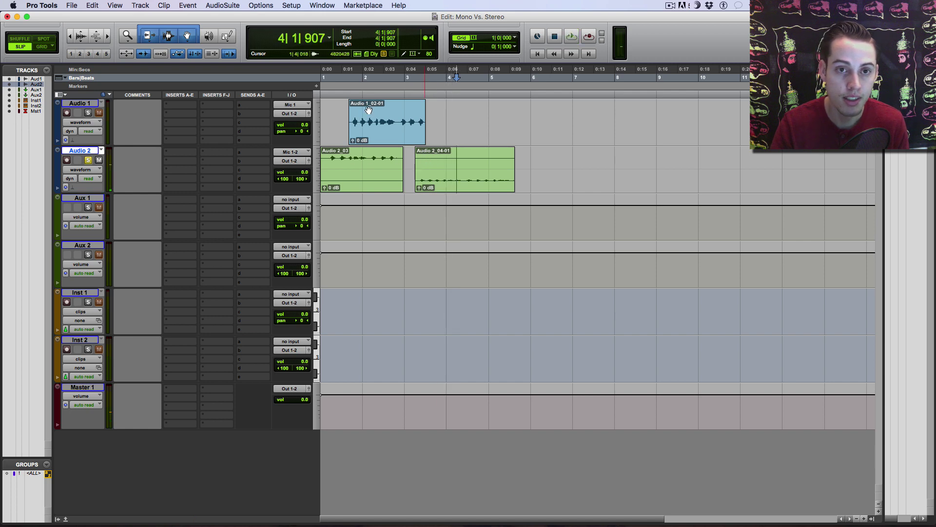
# - Trim the start of the Audio 1 clip to 1|4|062 and play it back soloed in place of Audio 2
pyautogui.click(87, 112)
pyautogui.click(89, 160)
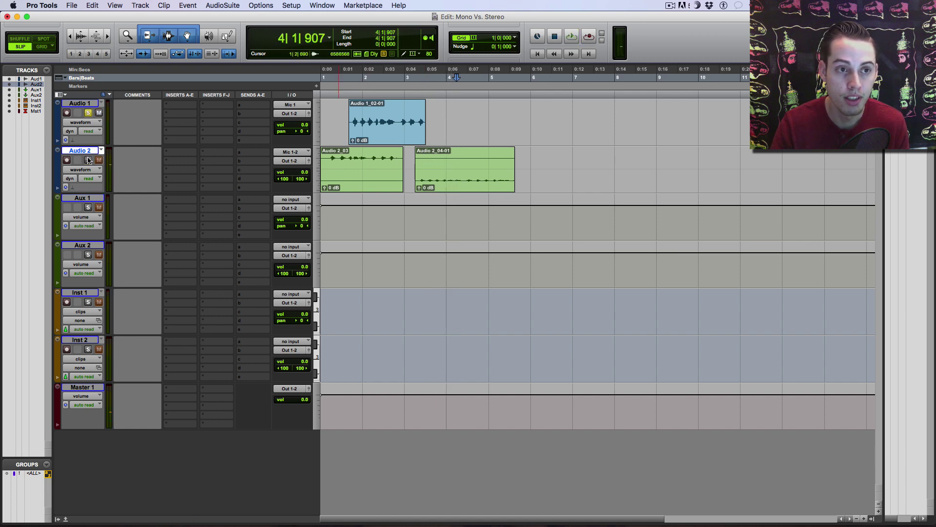
pyautogui.click(354, 111)
pyautogui.press('space')
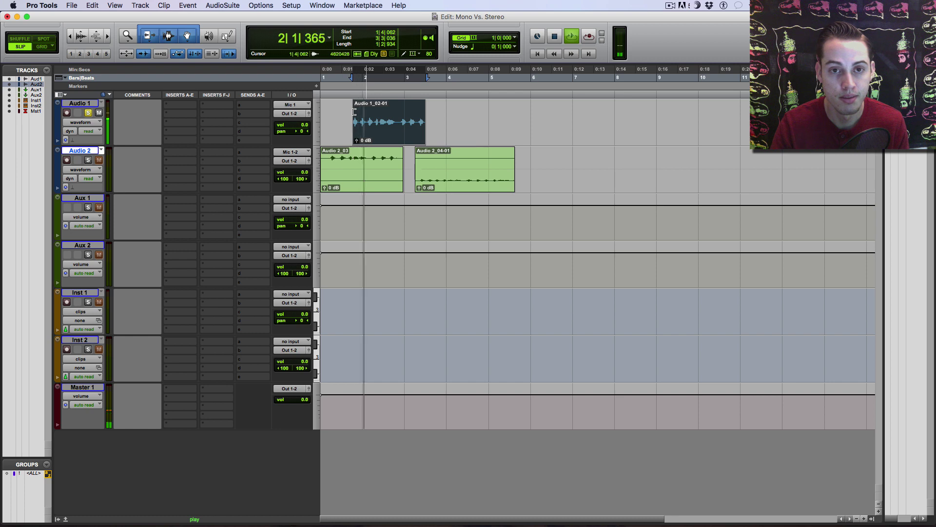
pyautogui.press('space')
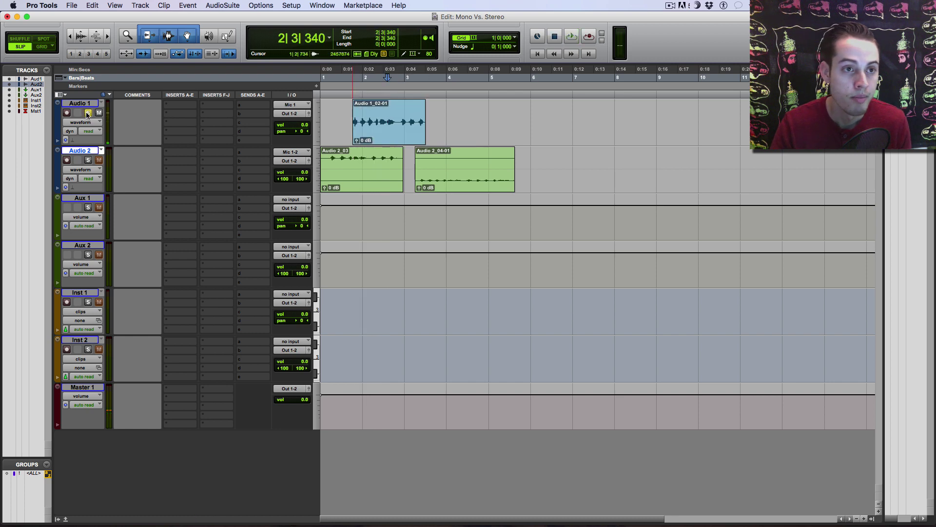
pyautogui.click(87, 112)
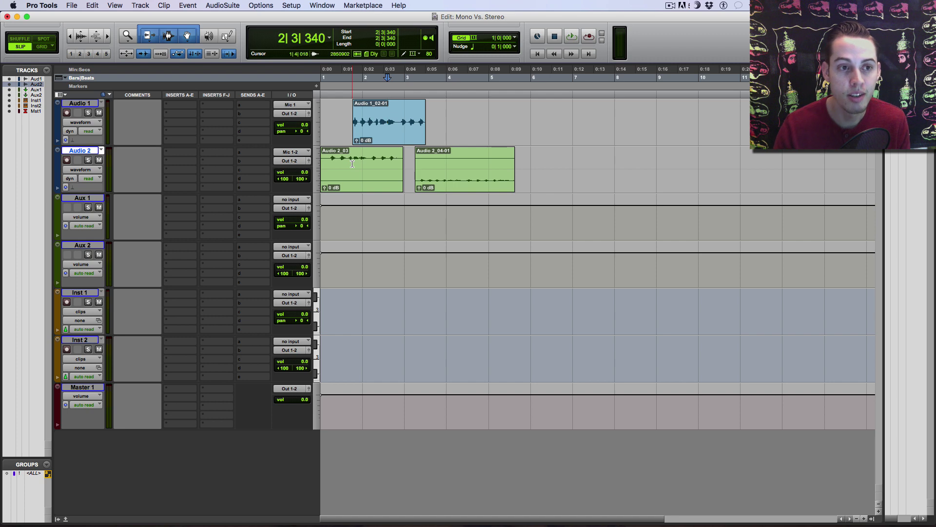
# - Select the whole Audio 1 clip and solo the Audio 1 track
pyautogui.click(380, 118)
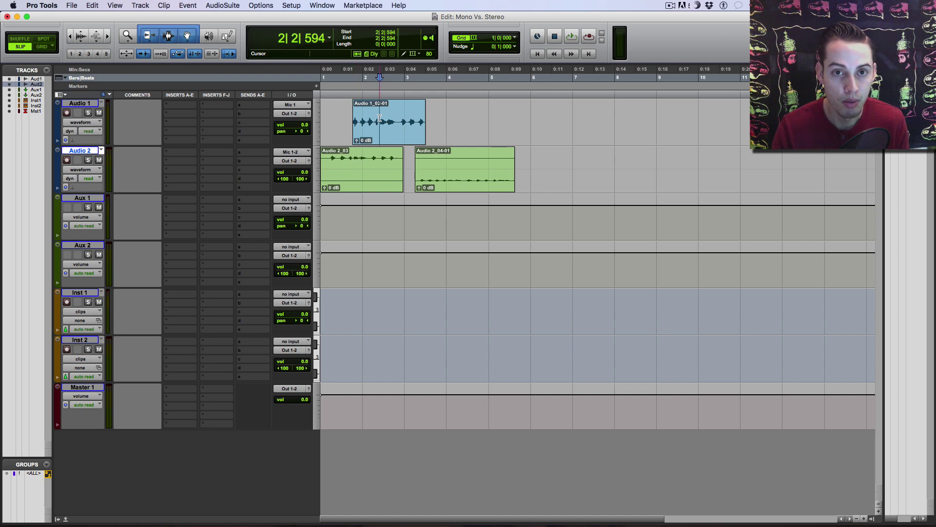
pyautogui.moveTo(366, 119); pyautogui.dragTo(402, 119)
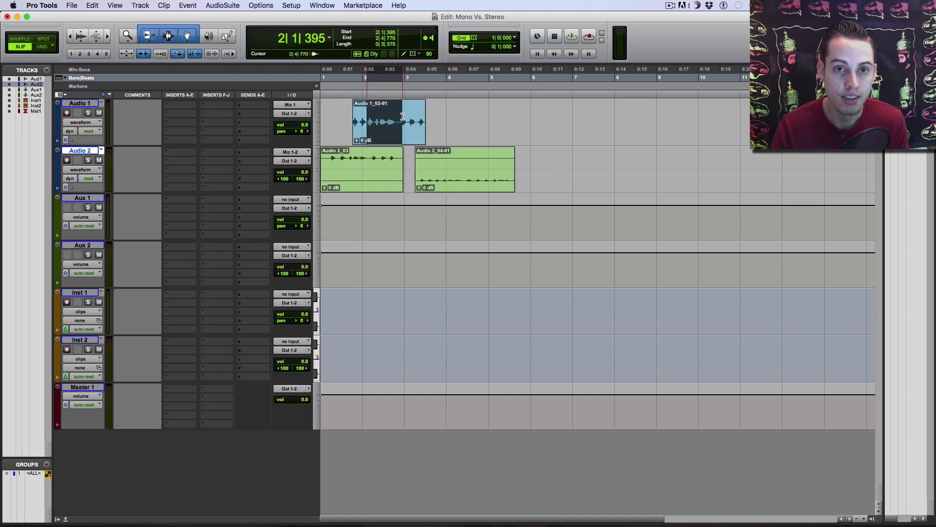
pyautogui.click(326, 115)
pyautogui.doubleClick(367, 122)
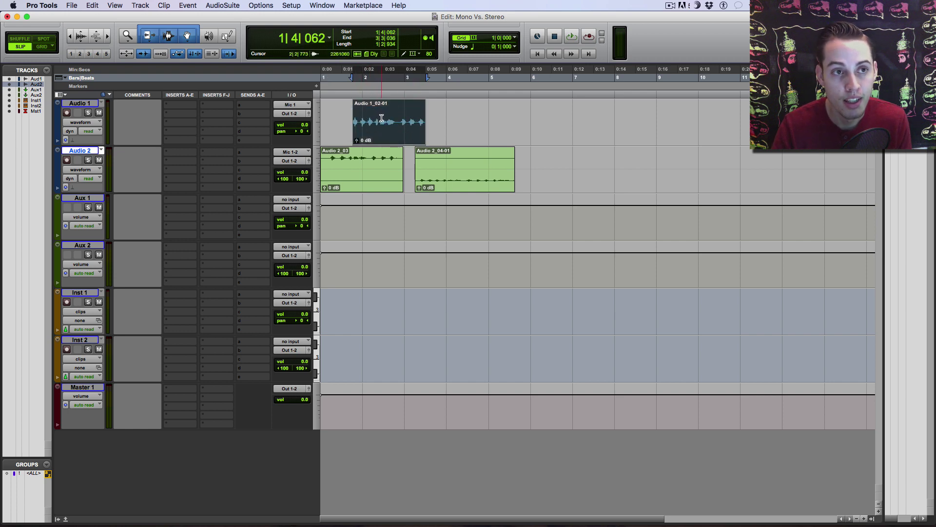
pyautogui.click(88, 113)
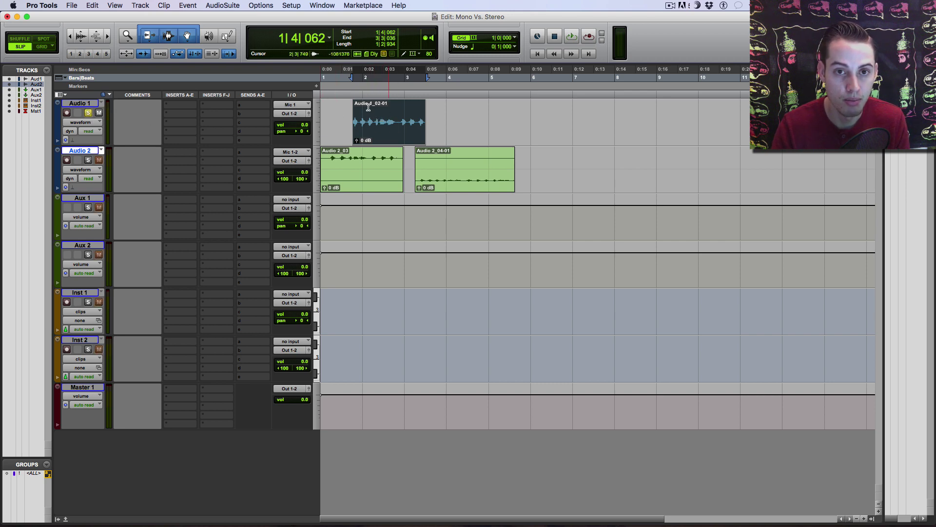
# - Compare the bounce format options, and bounce the selection from Out 1-2 as an interleaved 16-bit, 44.1 kHz WAV named Mono Vs. Stereo_2
pyautogui.click(74, 6)
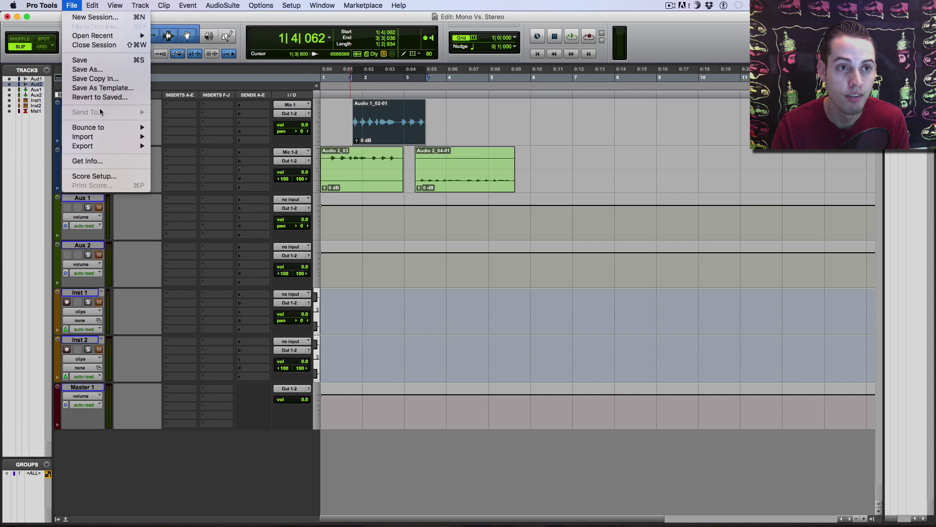
pyautogui.moveTo(106, 128)
pyautogui.click(164, 129)
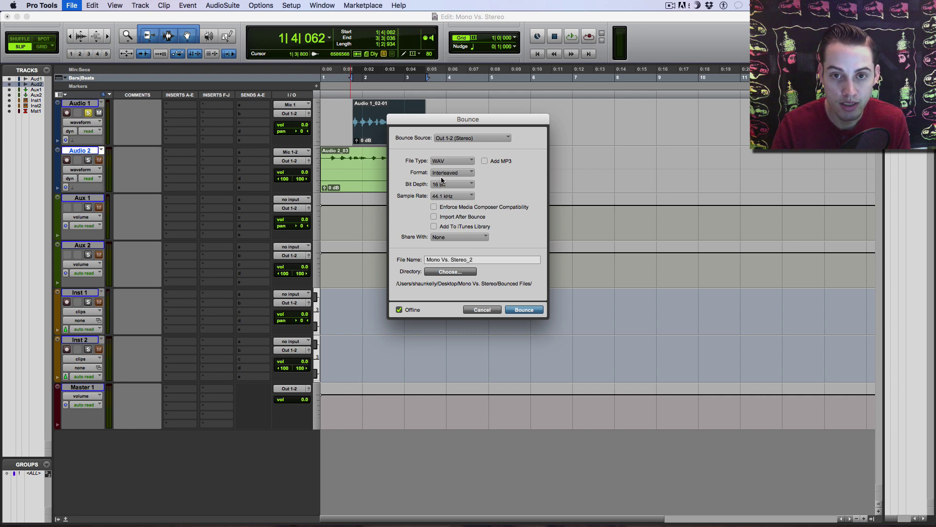
pyautogui.click(453, 174)
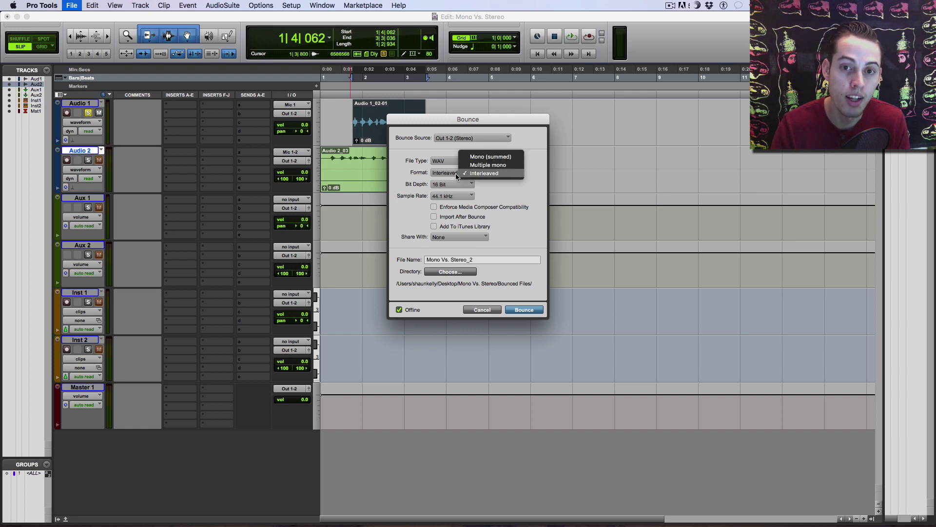
pyautogui.click(491, 159)
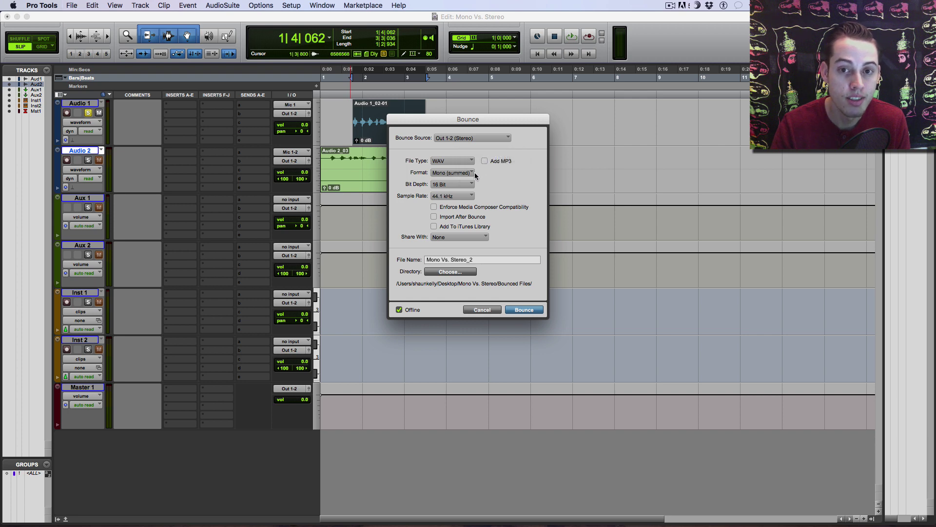
pyautogui.click(475, 173)
pyautogui.click(481, 183)
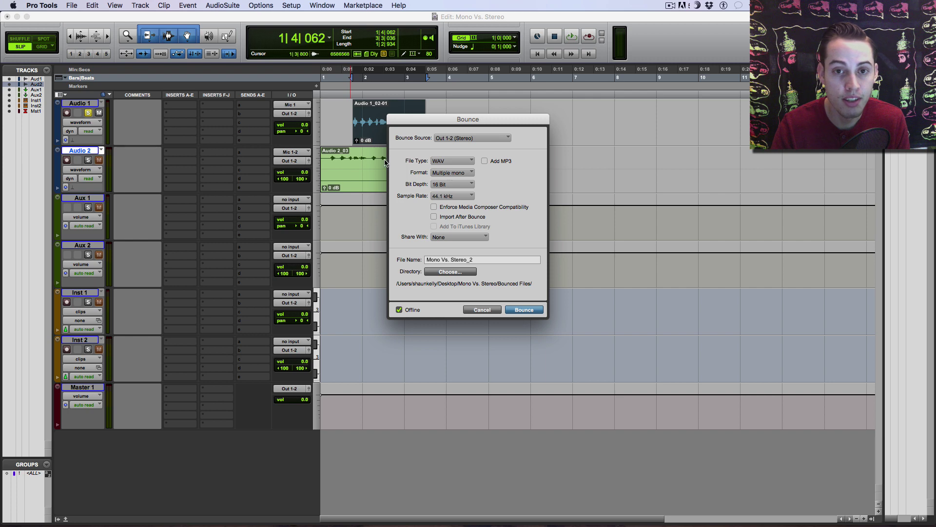
pyautogui.click(453, 172)
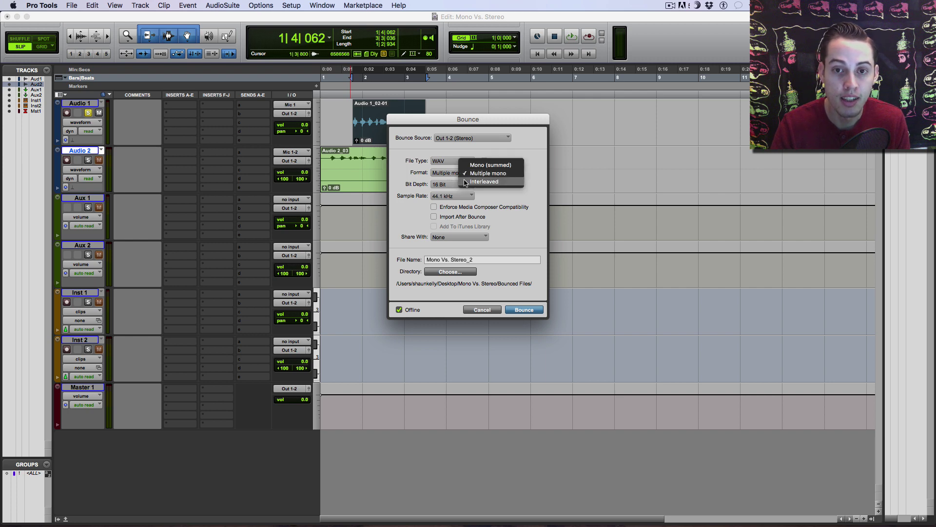
pyautogui.click(465, 184)
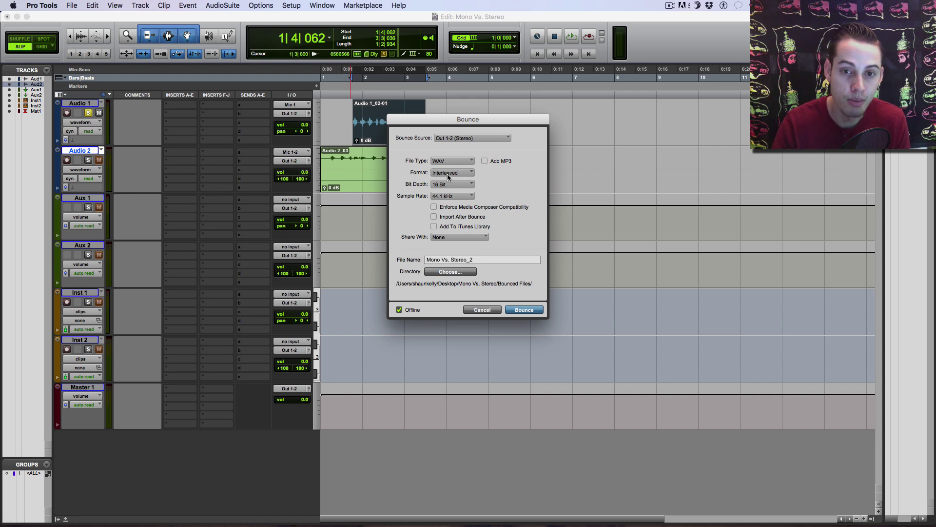
pyautogui.click(518, 311)
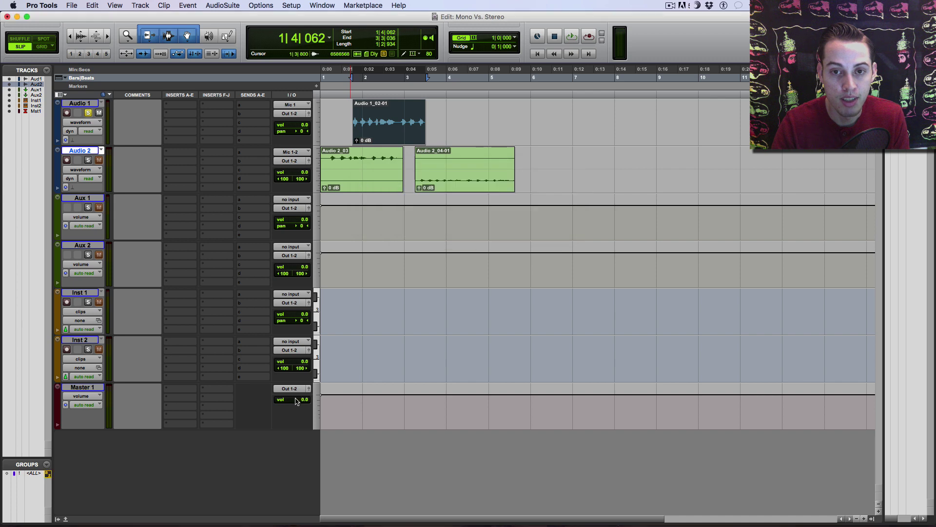
# - Bring the bounced Mono Vs. Stereo_2.wav from the Bounced Files folder onto the Audio 2 track and move it to 5|4|663
pyautogui.click(54, 509)
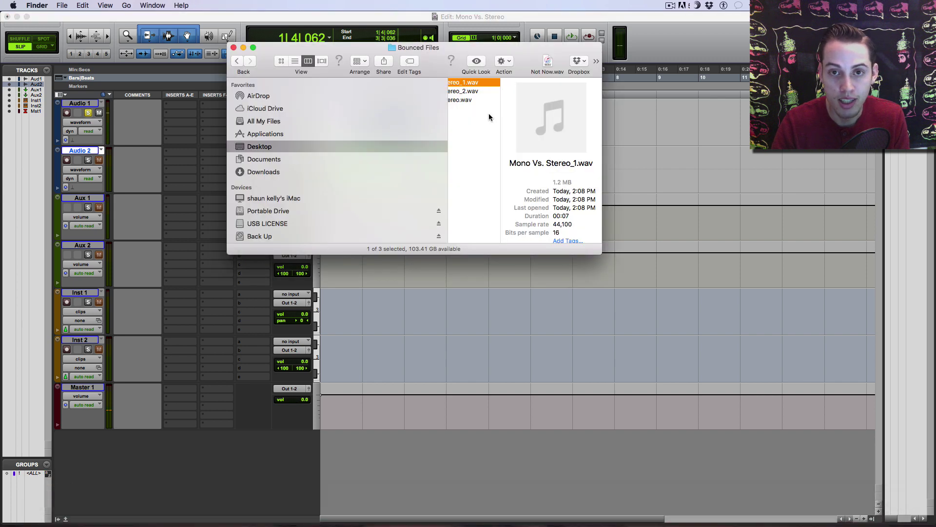
pyautogui.moveTo(475, 94); pyautogui.dragTo(644, 160)
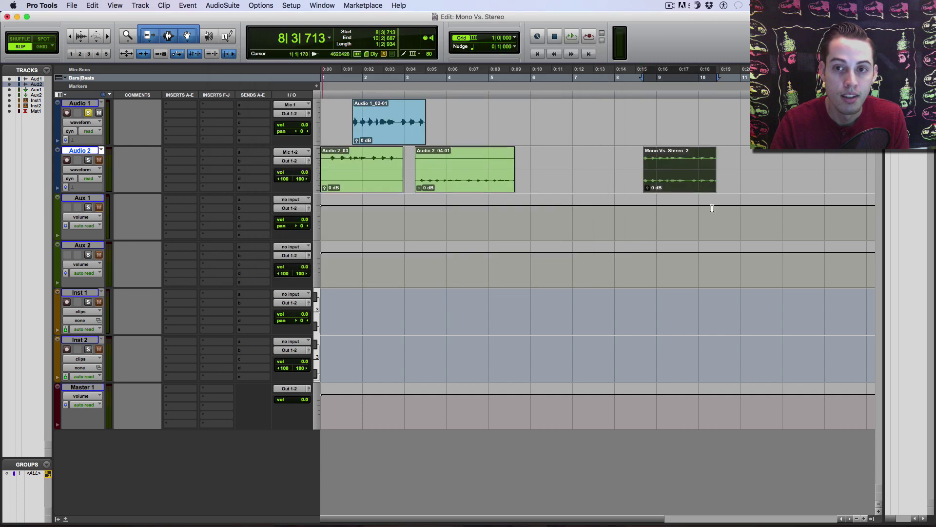
pyautogui.moveTo(683, 185); pyautogui.dragTo(563, 182)
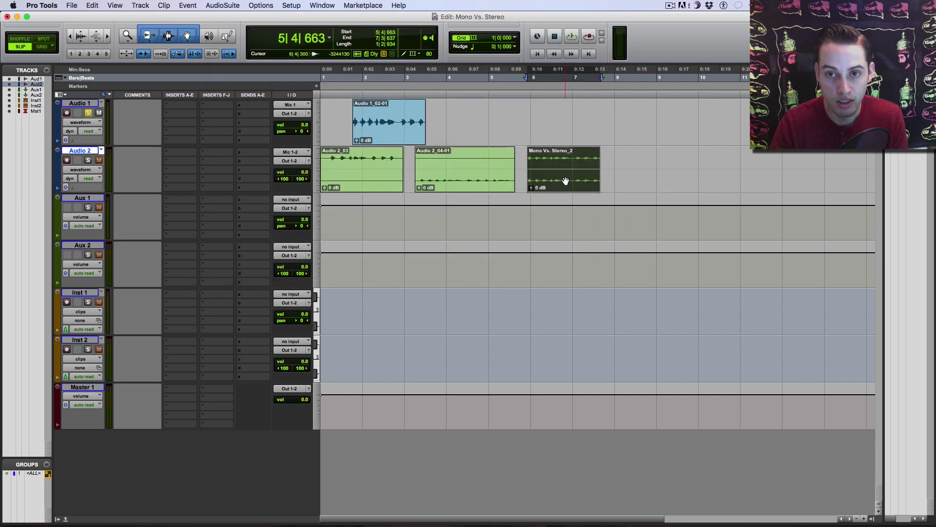
# - Enlarge the Audio 2 track's height to show both channel waveforms of the bounced clip in close-up
pyautogui.click(545, 164)
pyautogui.press('super+bracketright')
pyautogui.press('super+bracketright')
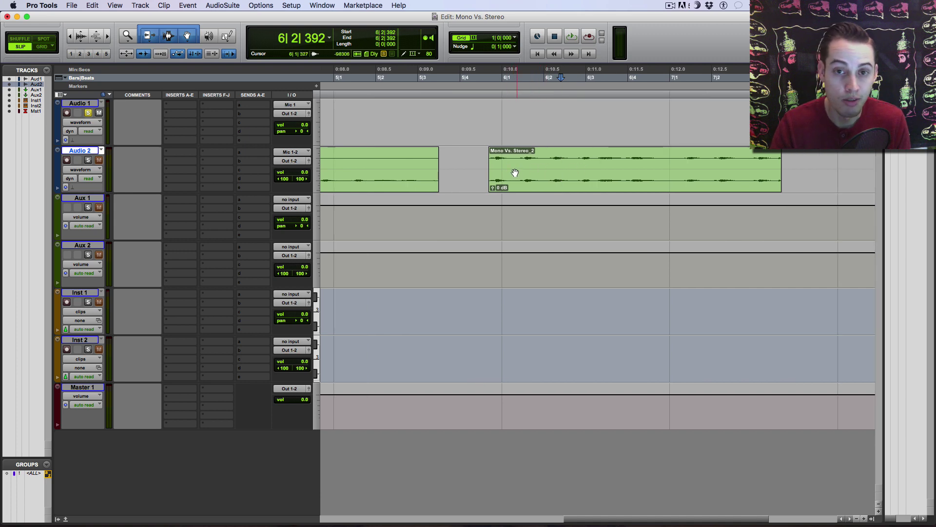
pyautogui.hscroll(3, 464, 168)
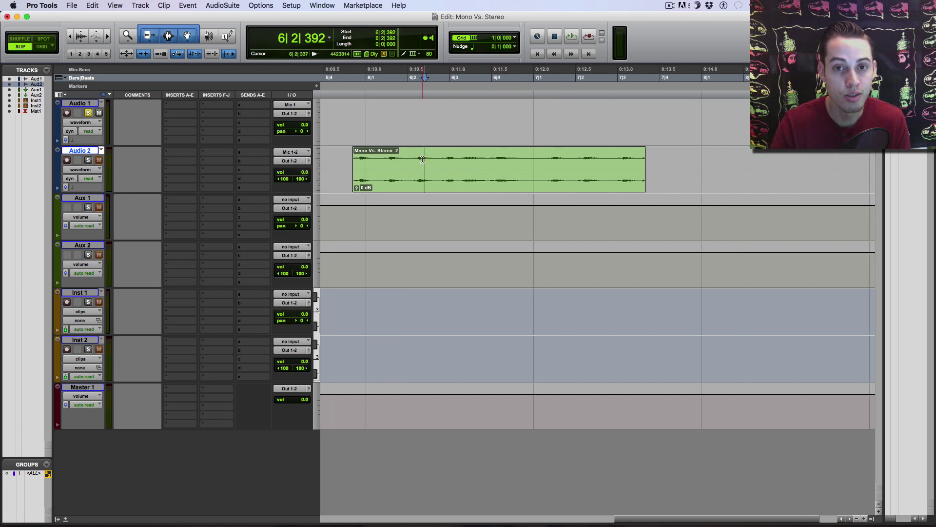
pyautogui.click(420, 160)
pyautogui.press('super+bracketright')
pyautogui.press('super+bracketright')
pyautogui.press('super+bracketright')
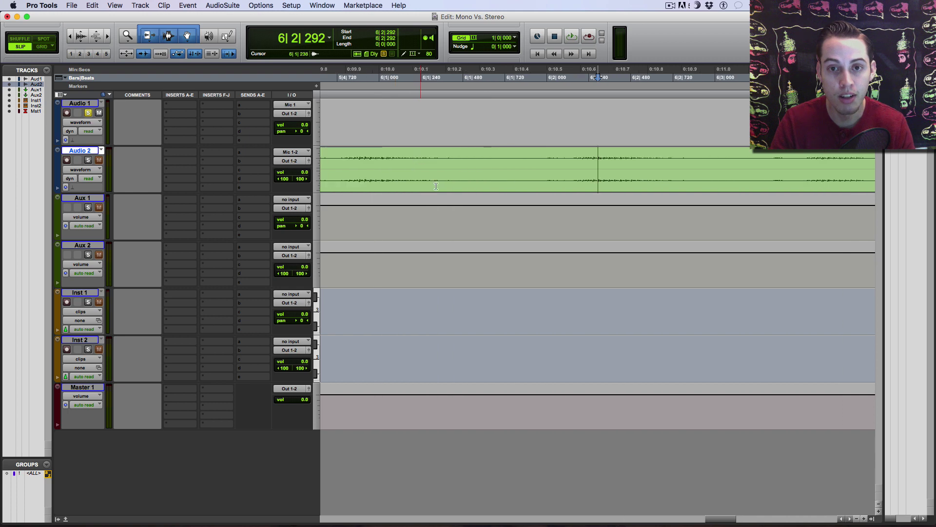
pyautogui.press('super+bracketright')
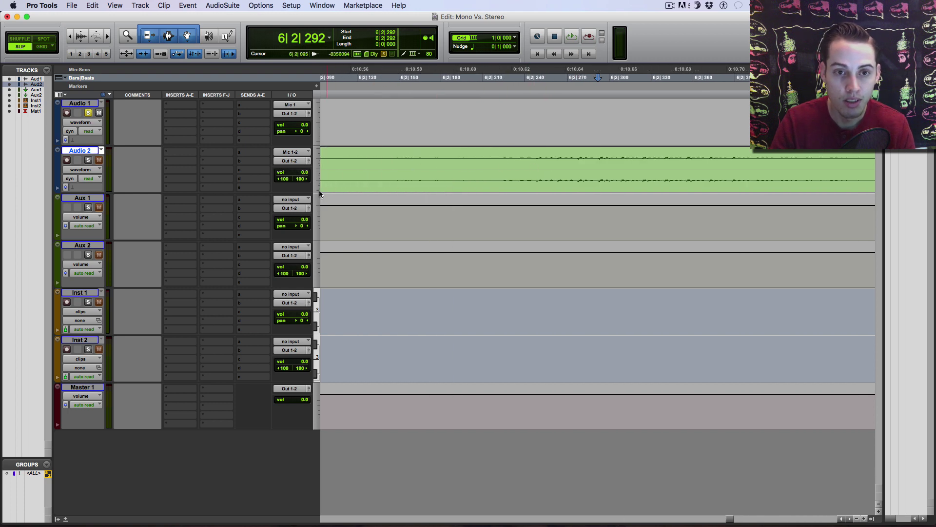
pyautogui.moveTo(317, 192); pyautogui.dragTo(318, 260)
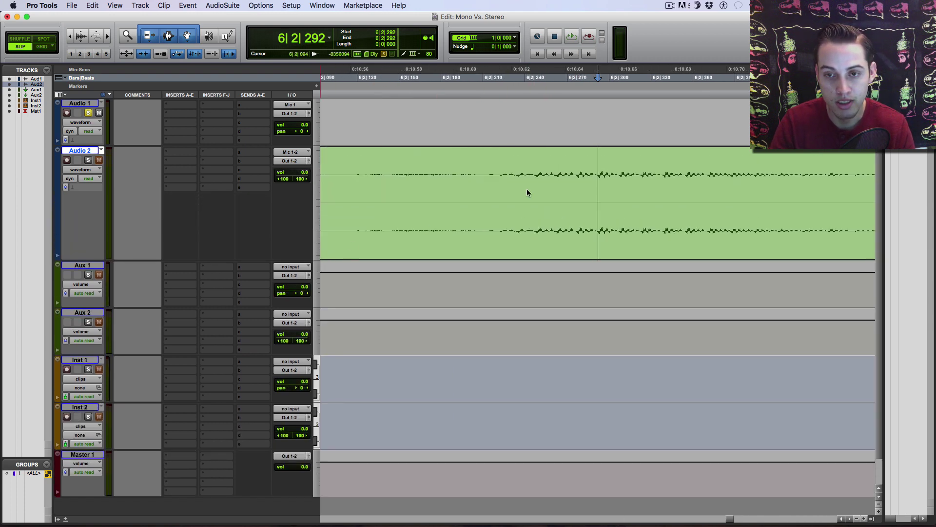
# - Compare the left and right channel waveforms of the bounced Mono Vs. Stereo_2 clip, in close detail and as a whole
pyautogui.click(577, 177)
pyautogui.press('super+bracketright')
pyautogui.press('super+bracketright')
pyautogui.press('super+bracketright')
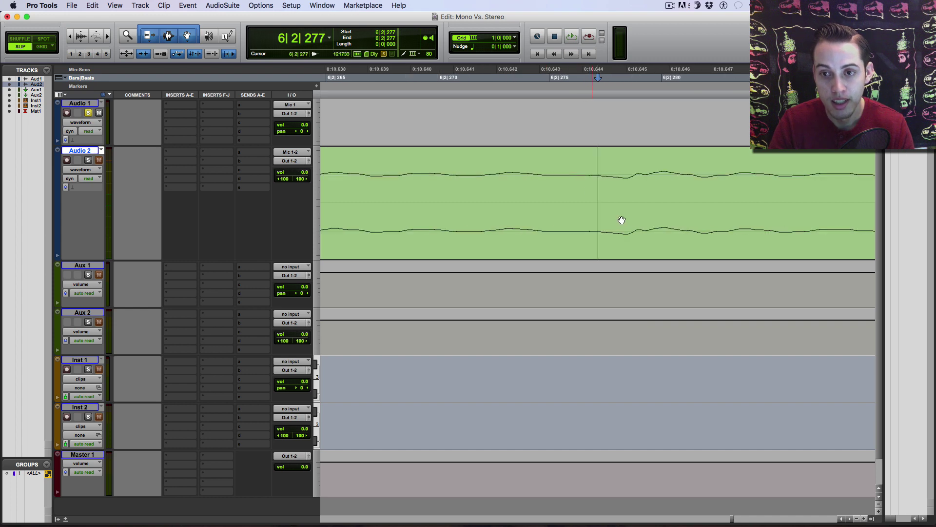
pyautogui.hscroll(3, 620, 217)
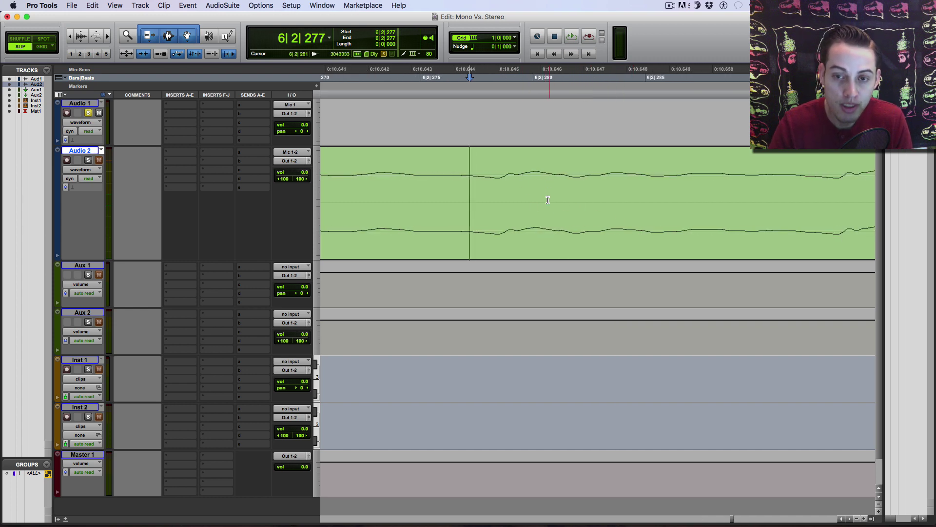
pyautogui.hscroll(3, 544, 199)
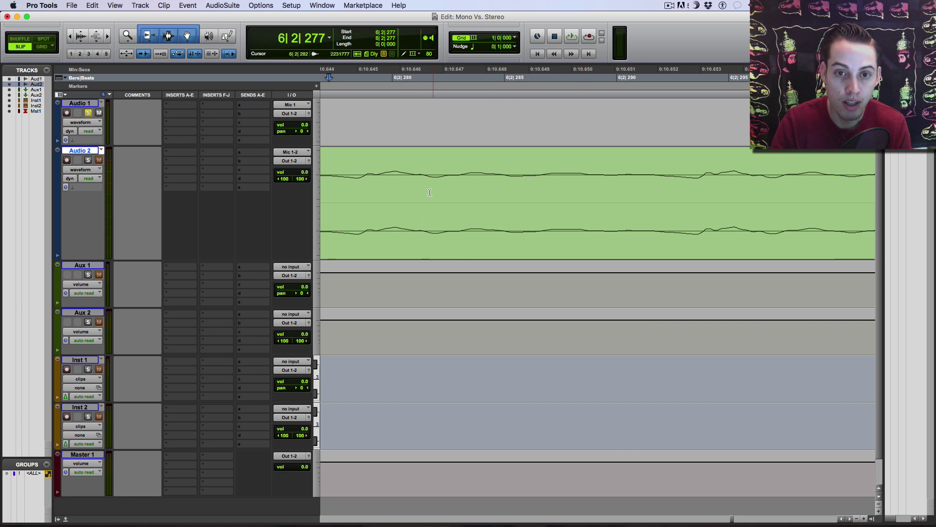
pyautogui.press('super+bracketleft')
pyautogui.press('super+bracketleft')
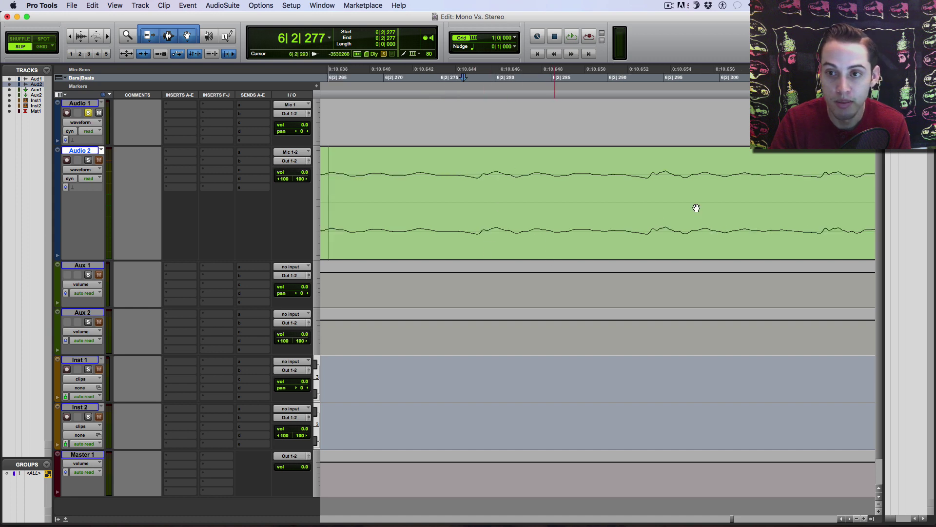
pyautogui.click(631, 187)
pyautogui.press('super+bracketright')
pyautogui.press('super+bracketright')
pyautogui.press('super+bracketright')
pyautogui.press('super+bracketright')
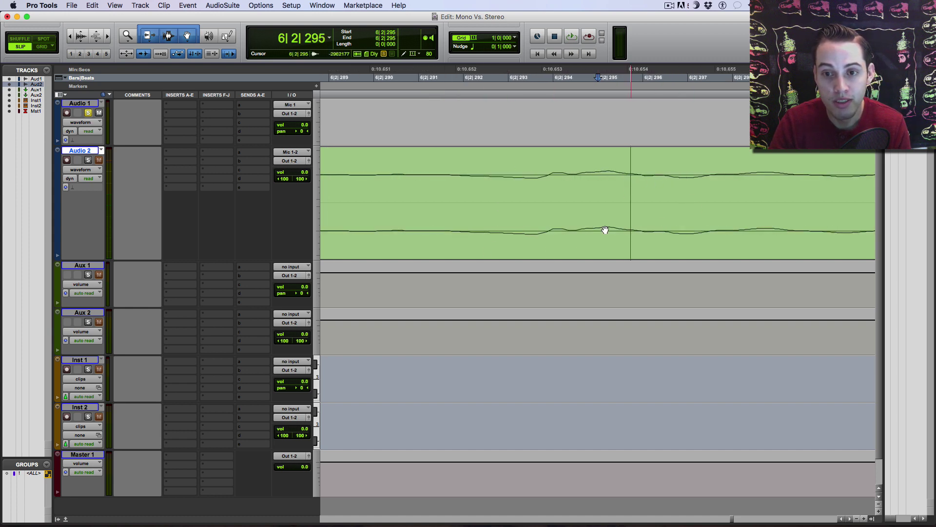
pyautogui.press('super+bracketleft')
pyautogui.press('super+bracketleft')
pyautogui.press('super+bracketleft')
pyautogui.press('super+bracketleft')
pyautogui.press('super+bracketleft')
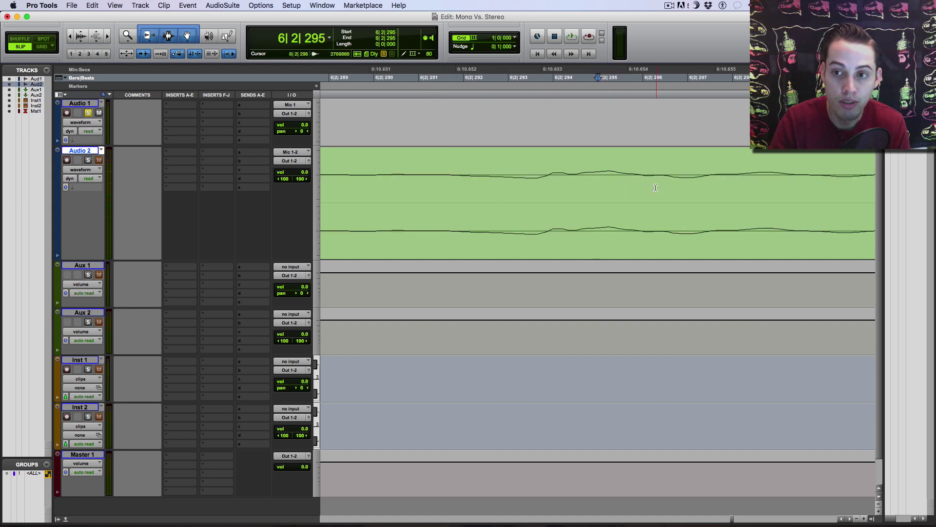
pyautogui.press('super+bracketleft')
pyautogui.press('super+bracketleft')
pyautogui.press('super+bracketleft')
pyautogui.press('super+bracketleft')
pyautogui.press('super+bracketleft')
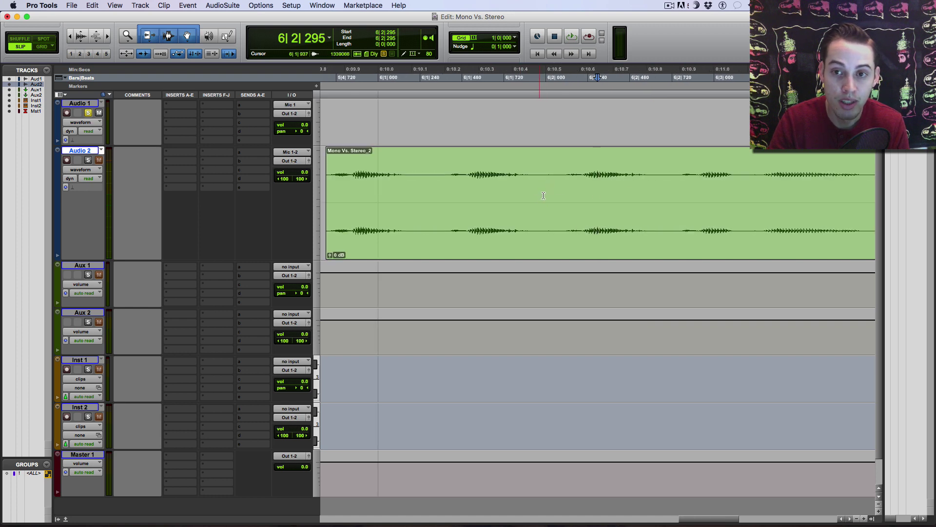
pyautogui.press('super+bracketleft')
pyautogui.press('super+bracketleft')
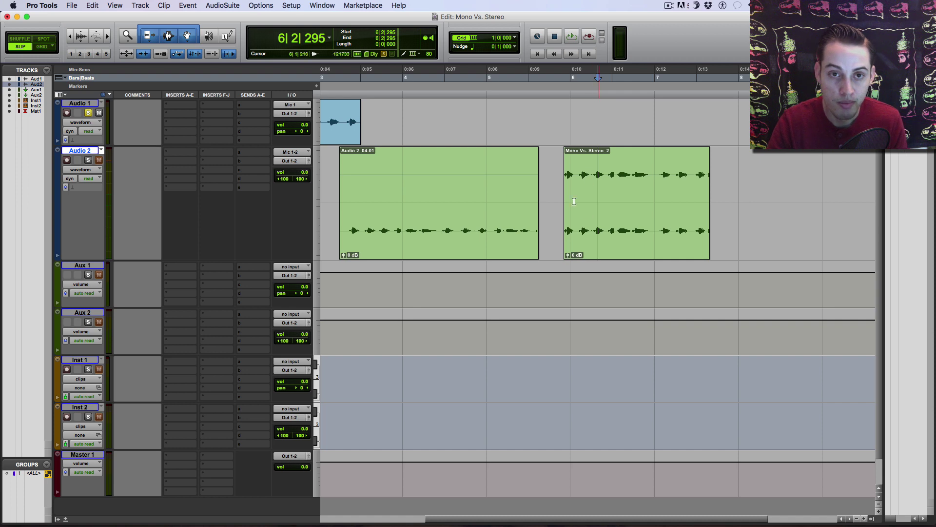
# - Select the mono Audio 1 clip and the bounced clip on Audio 2 in turn, finishing with the Audio 1 clip
pyautogui.hscroll(-2, 487, 166)
pyautogui.click(370, 137)
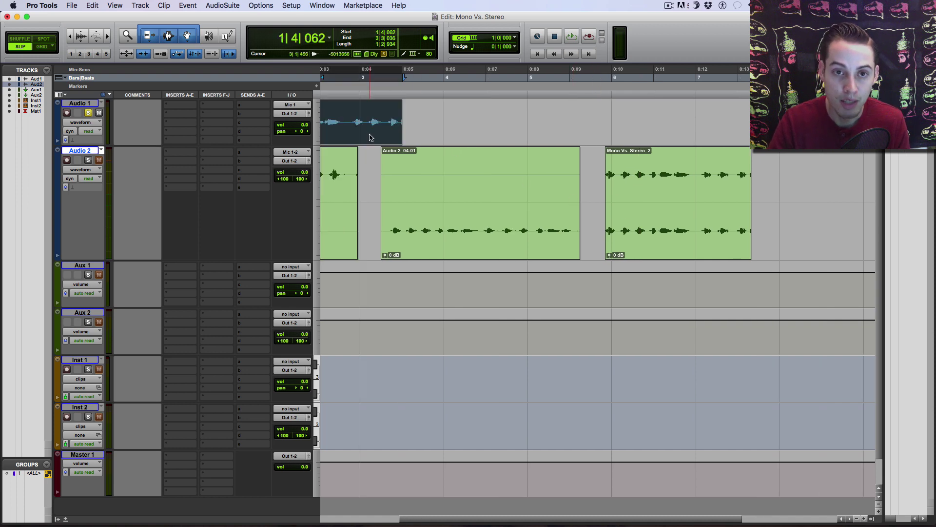
pyautogui.click(672, 214)
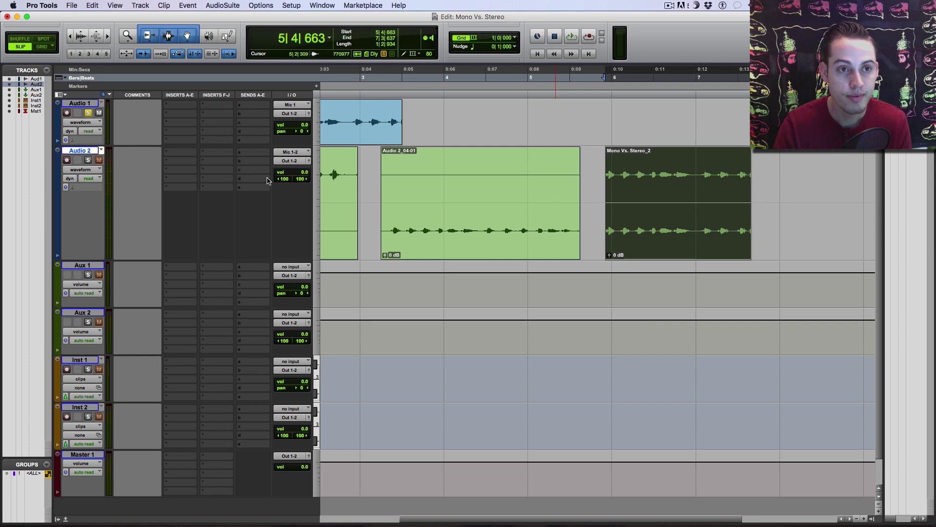
pyautogui.press('super+bracketleft')
pyautogui.press('super+bracketleft')
pyautogui.click(356, 134)
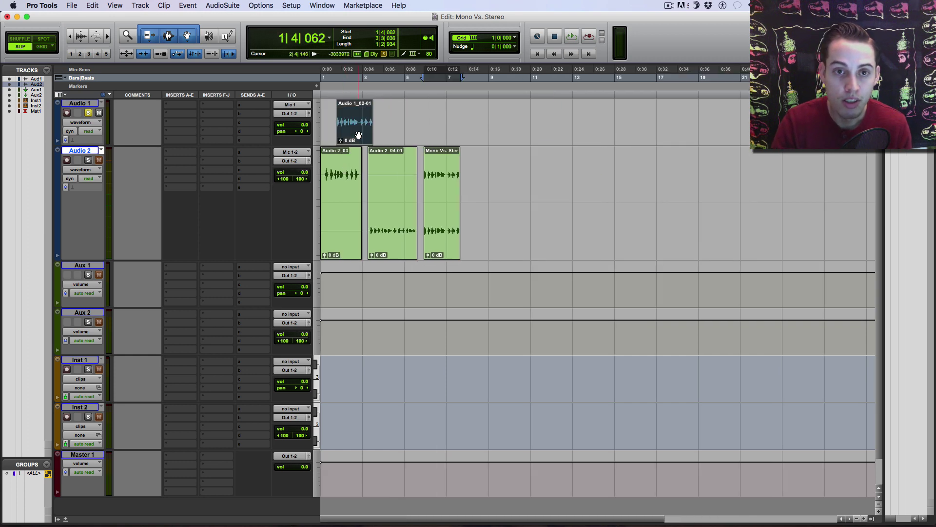
pyautogui.press('super+bracketright')
pyautogui.press('super+bracketright')
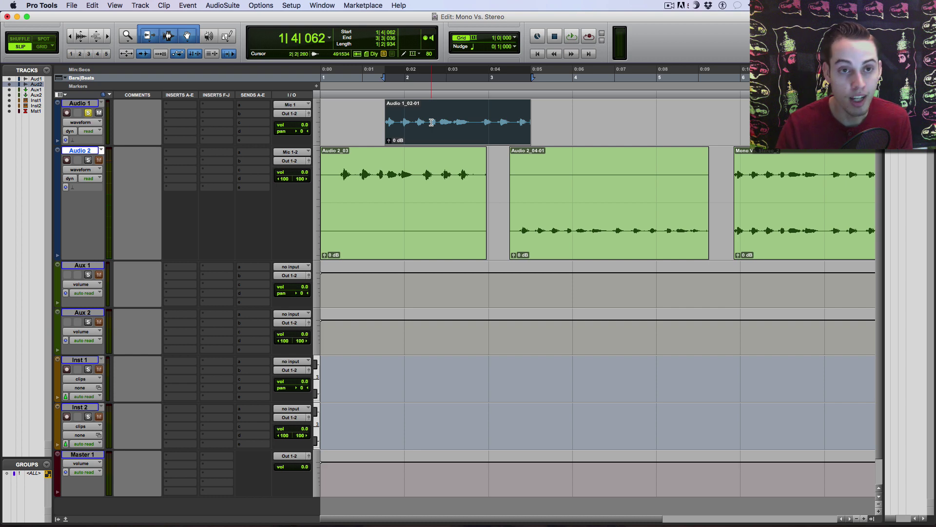
# - Insert the Reel ADT (mono/stereo) modulation plug-in in the first insert slot of the Audio 1 track
pyautogui.click(168, 107)
pyautogui.moveTo(205, 149)
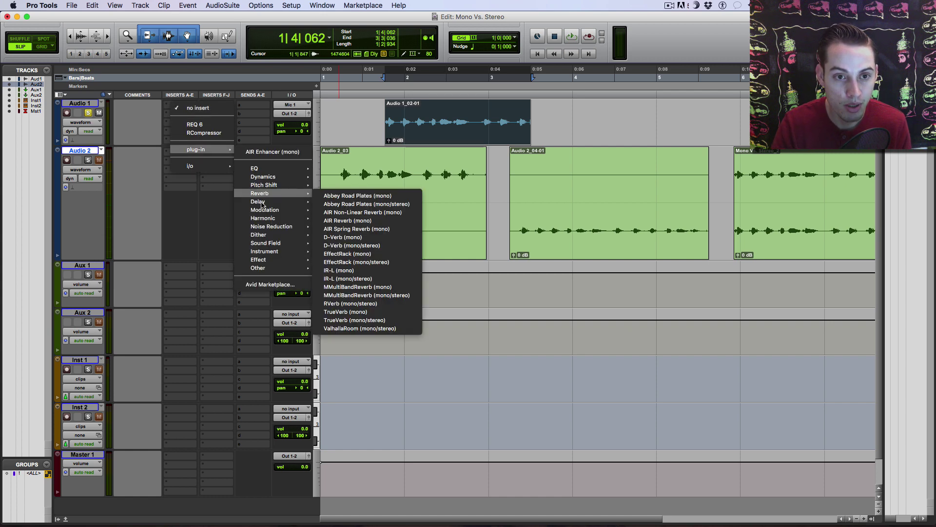
pyautogui.moveTo(269, 218)
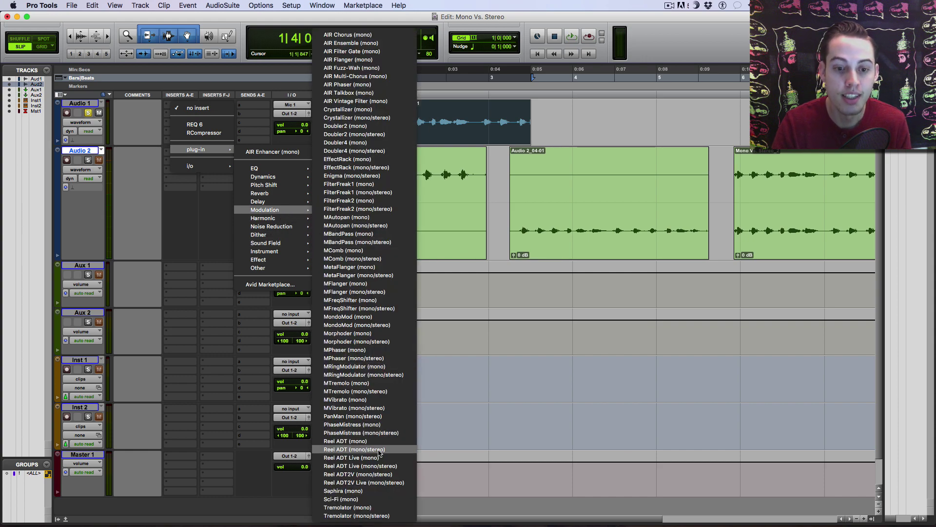
pyautogui.click(381, 449)
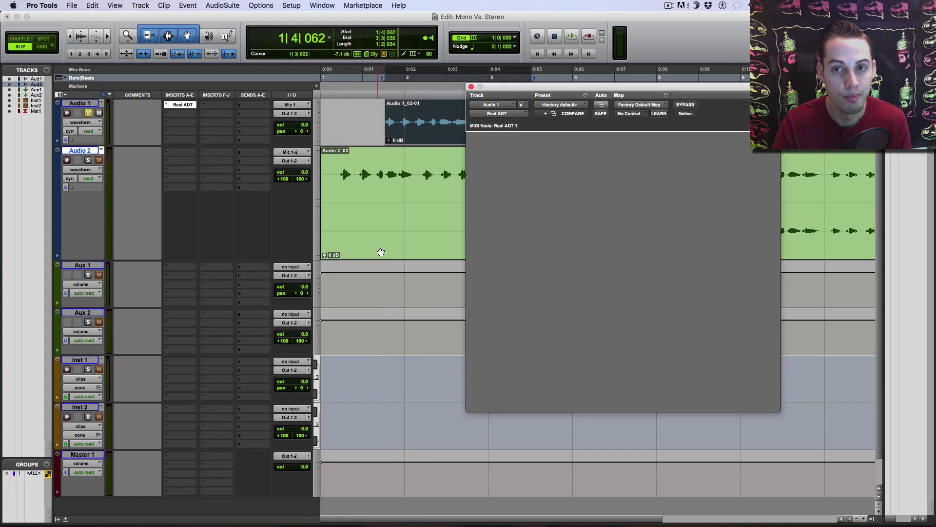
pyautogui.moveTo(585, 86); pyautogui.dragTo(546, 75)
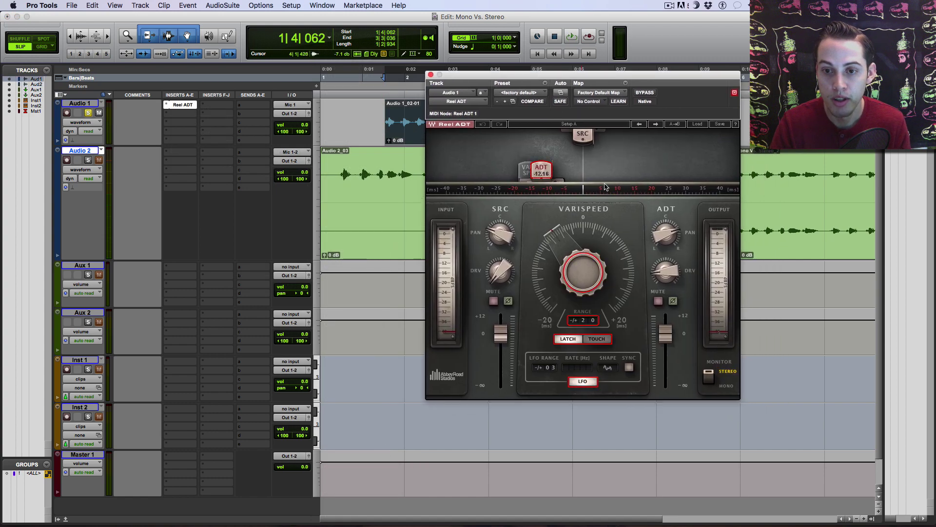
# - Load the Raw Spread user preset in Reel ADT and move the plug-in window clear of the Audio 1 clip
pyautogui.click(698, 124)
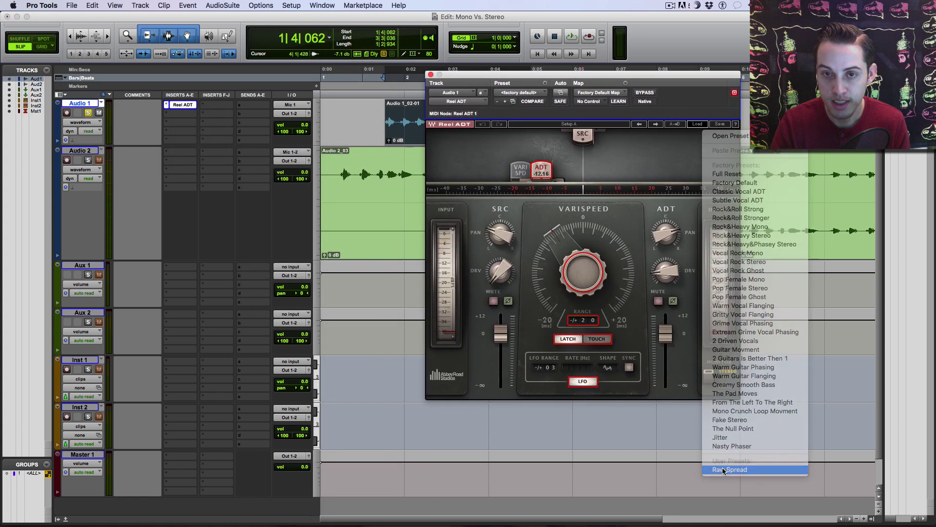
pyautogui.click(724, 470)
pyautogui.moveTo(457, 80); pyautogui.dragTo(512, 137)
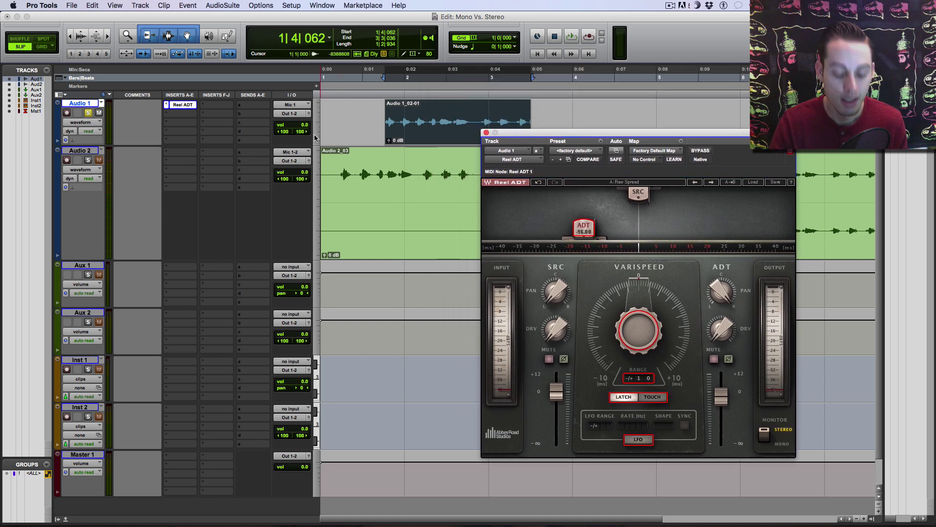
# - Play the Audio 1 clip with Reel ADT active, bypassed and active again to compare the sound
pyautogui.press('space')
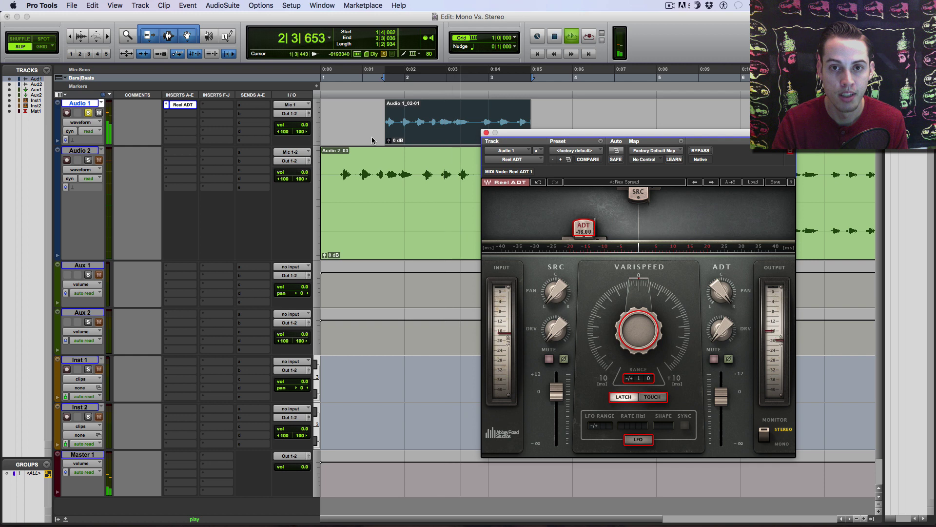
pyautogui.press('space')
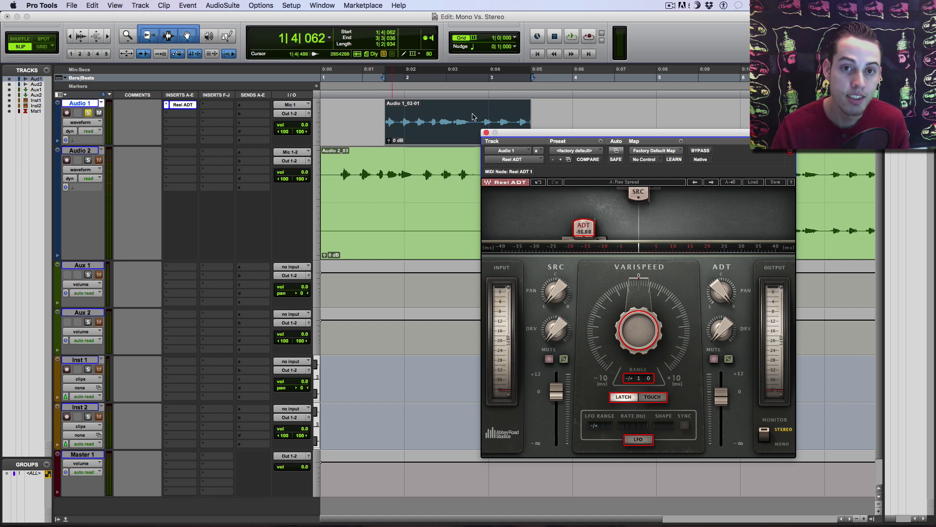
pyautogui.keyDown('super'); pyautogui.click(183, 106); pyautogui.keyUp('super')
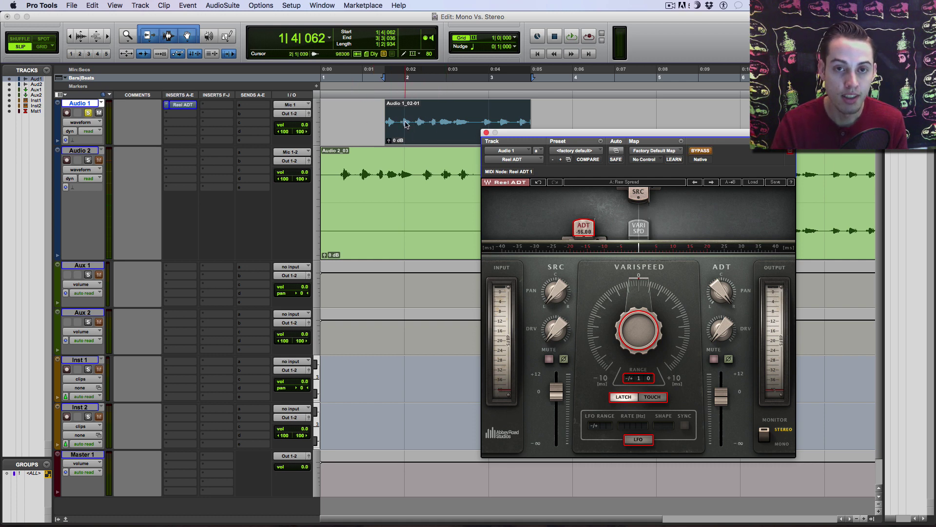
pyautogui.press('space')
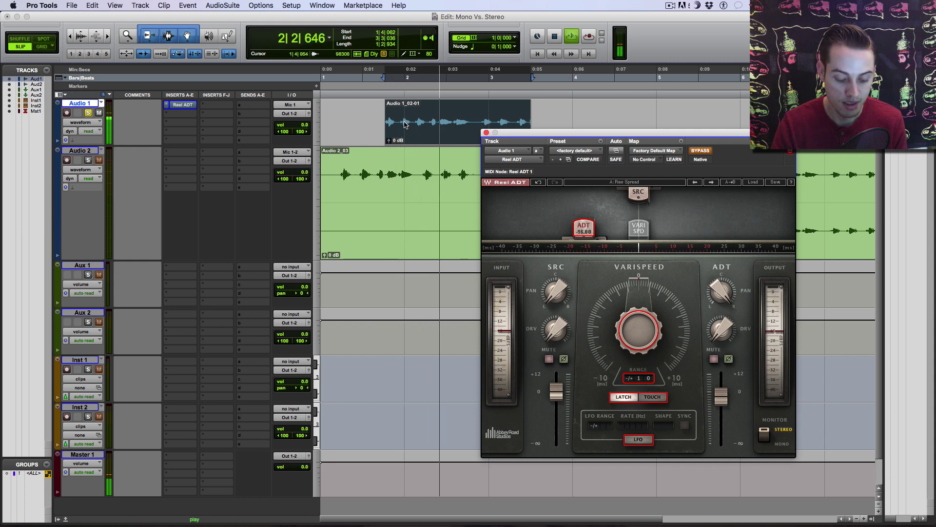
pyautogui.press('space')
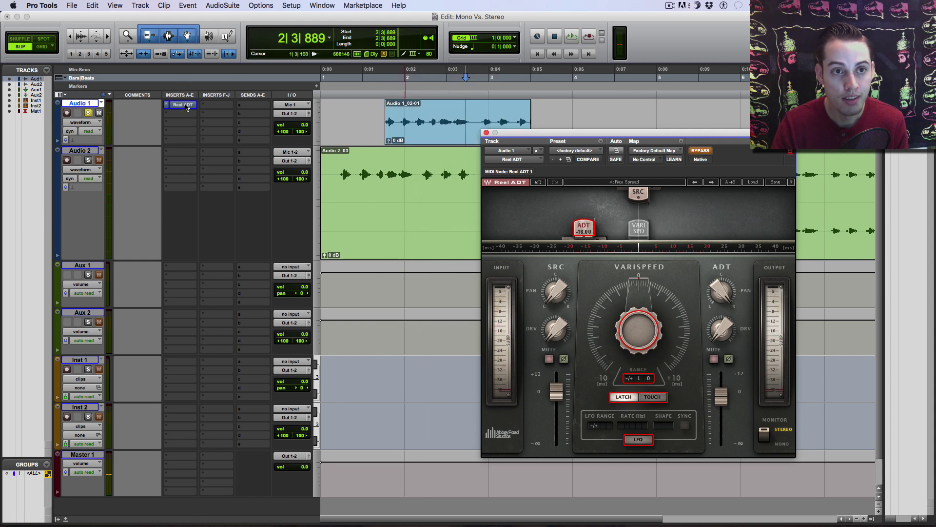
pyautogui.keyDown('super'); pyautogui.click(183, 105); pyautogui.keyUp('super')
pyautogui.press('space')
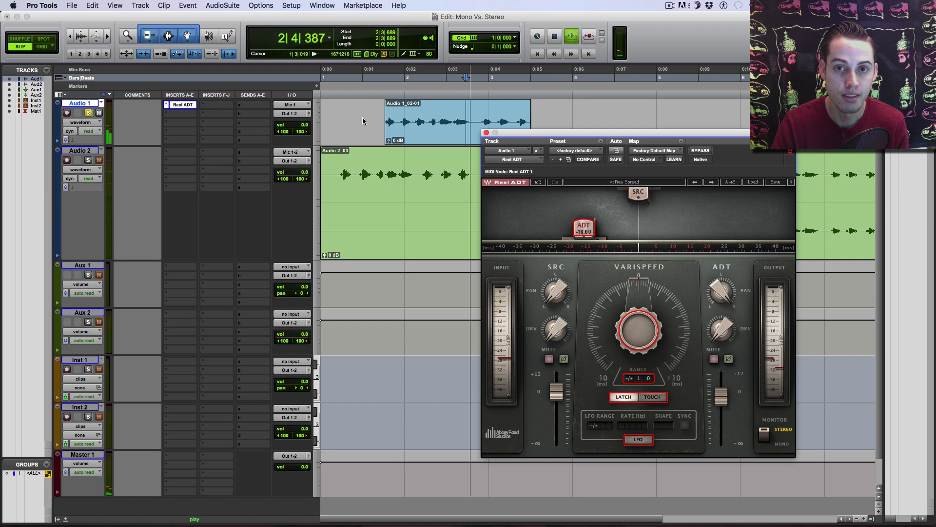
pyautogui.press('space')
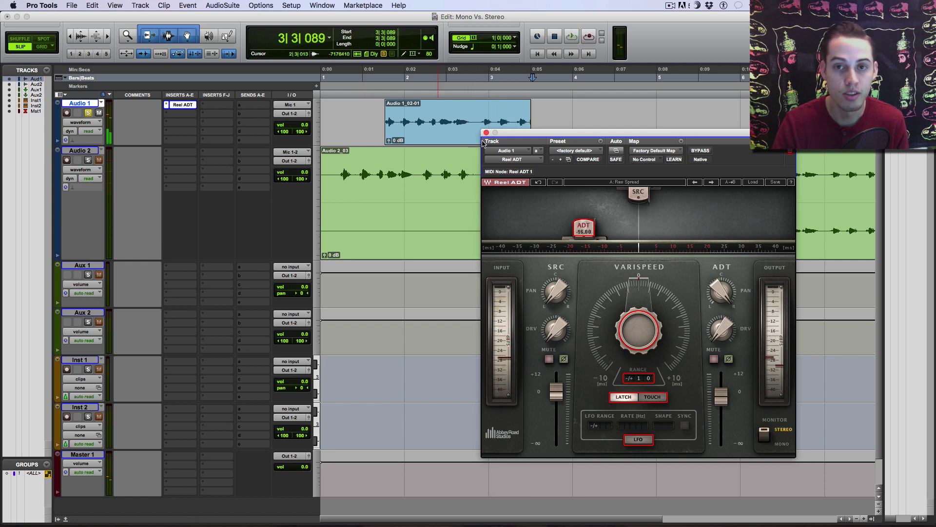
# - Close the Reel ADT window and select the whole Audio 1 clip
pyautogui.click(485, 134)
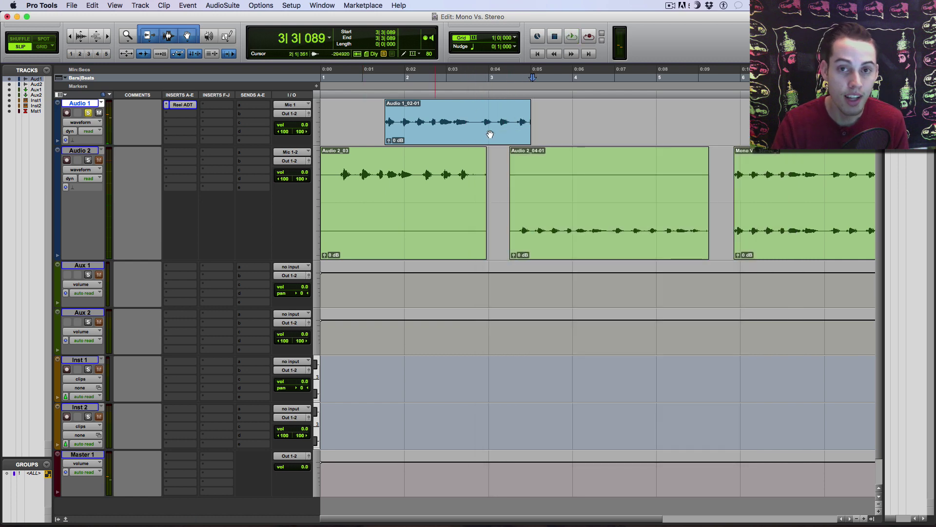
pyautogui.click(432, 134)
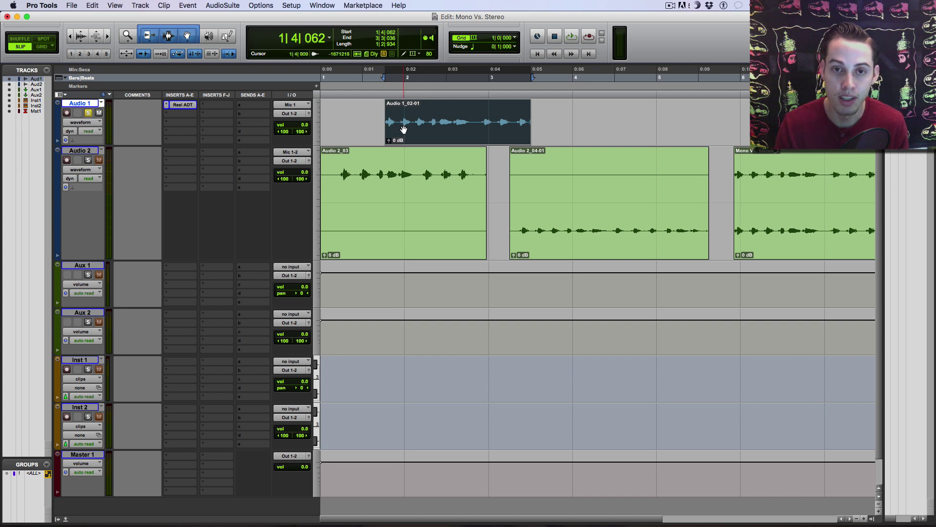
# - Bounce the selected Audio 1 clip to disk offline as an interleaved 16-bit, 44.1 kHz WAV named Mono Vs. Stereo_3
pyautogui.click(70, 6)
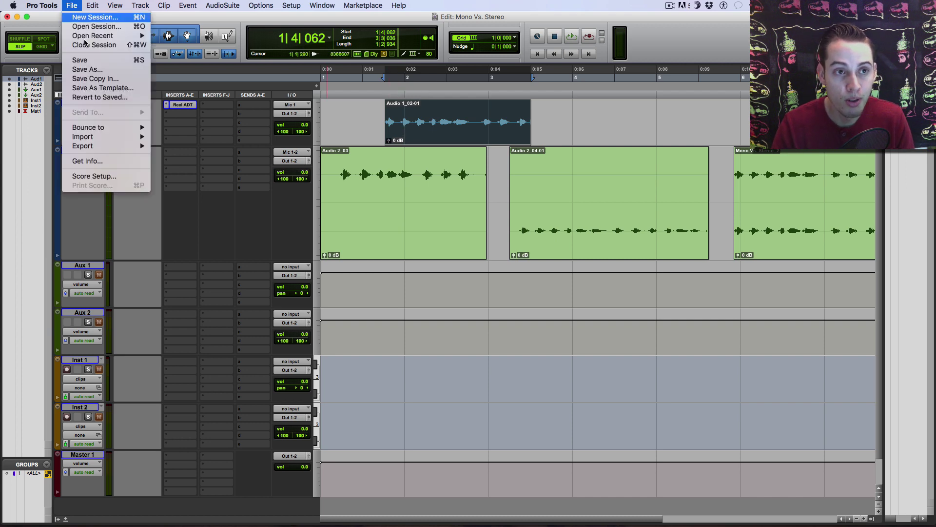
pyautogui.moveTo(121, 128)
pyautogui.click(162, 129)
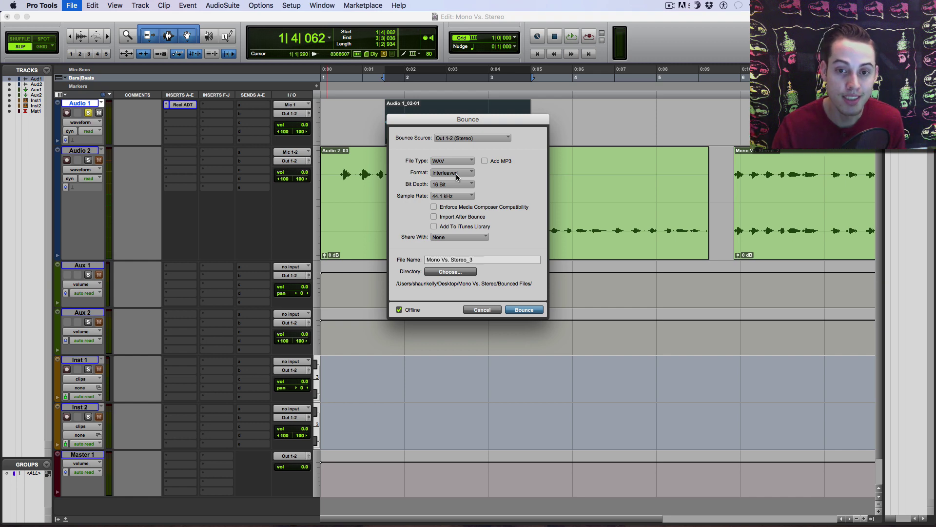
pyautogui.click(517, 310)
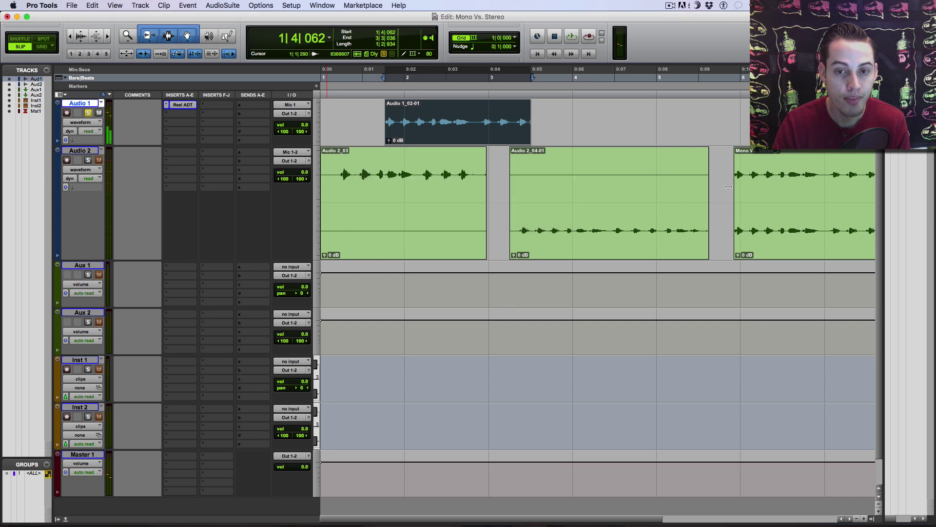
# - Import the bounced Mono Vs. Stereo_3.wav from the Bounced Files folder onto the Audio 2 track, after the Mono Vs. Stereo_2 clip
pyautogui.hscroll(10, 516, 312)
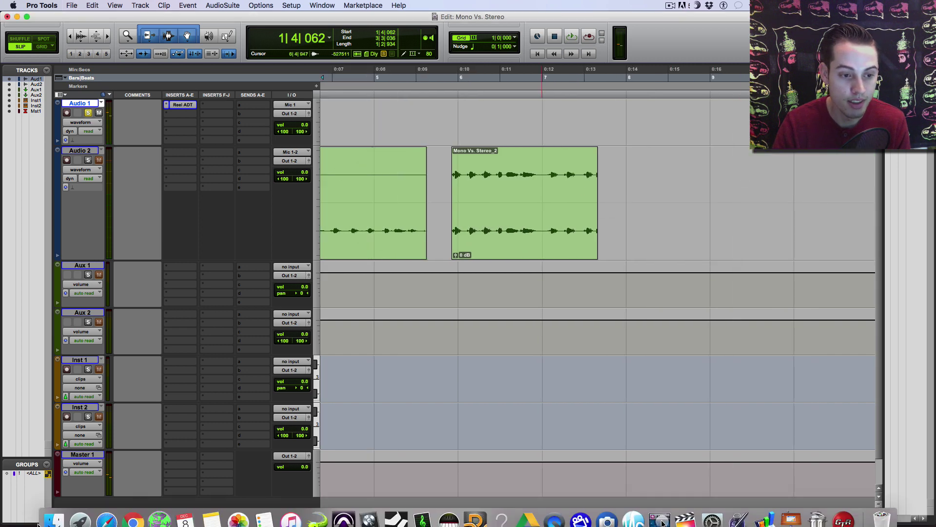
pyautogui.click(52, 510)
pyautogui.moveTo(465, 92); pyautogui.dragTo(619, 229)
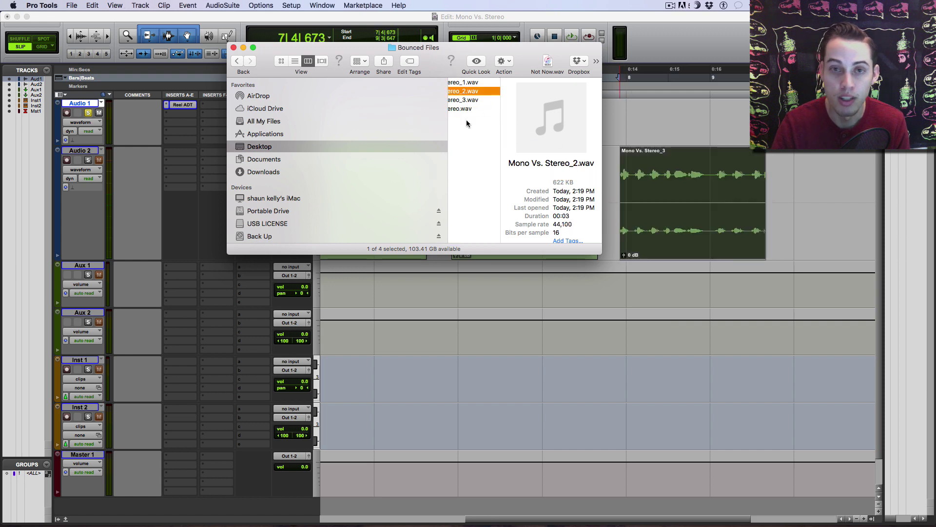
# - Examine the left and right channel waveforms of the Mono Vs. Stereo_2 clip at sample-level detail to compare their shapes
pyautogui.click(511, 174)
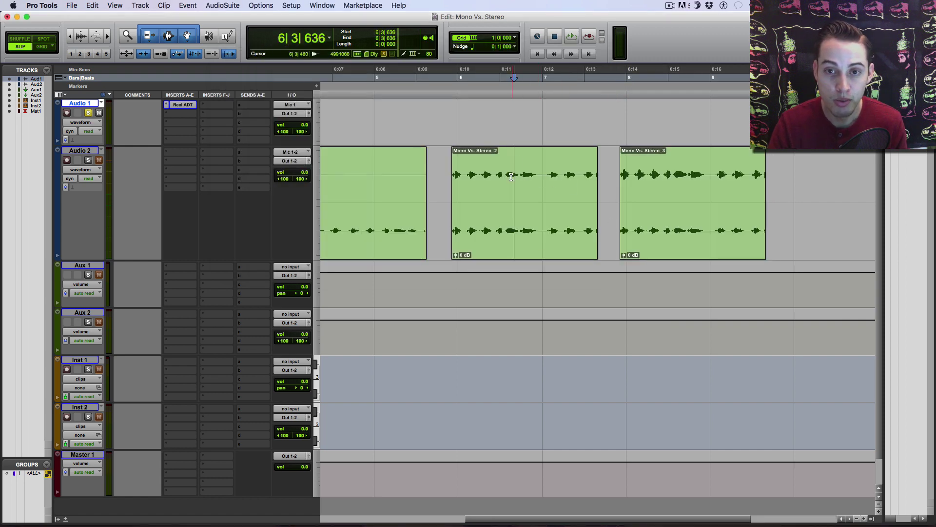
pyautogui.click(511, 175)
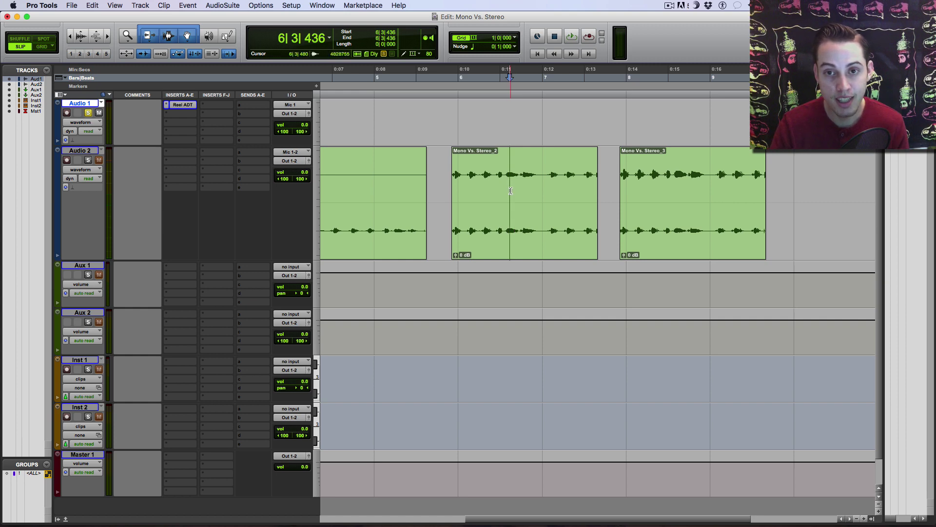
pyautogui.press('super+bracketright')
pyautogui.press('super+bracketright')
pyautogui.press('super+bracketright')
pyautogui.press('super+bracketright')
pyautogui.press('super+bracketright')
pyautogui.press('super+bracketright')
pyautogui.press('super+bracketright')
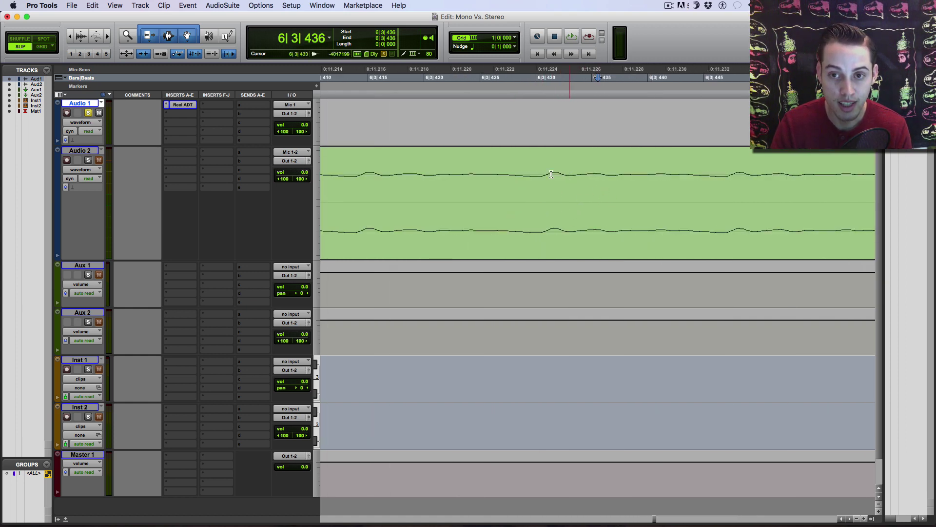
pyautogui.press('super+bracketleft')
pyautogui.press('super+bracketleft')
pyautogui.press('super+bracketleft')
pyautogui.press('super+bracketleft')
pyautogui.press('super+bracketleft')
pyautogui.press('super+bracketleft')
pyautogui.press('super+bracketleft')
pyautogui.press('super+bracketleft')
pyautogui.press('super+bracketleft')
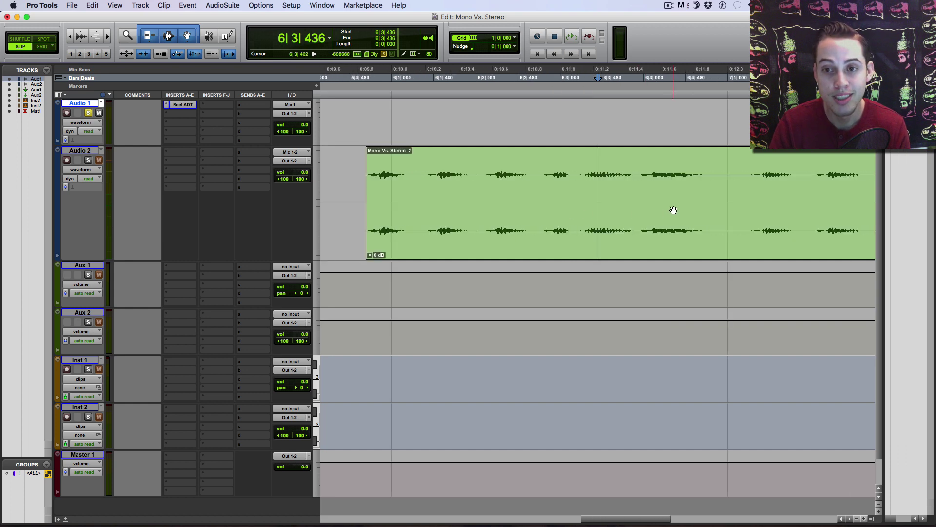
# - Examine the two channel waveforms of the Mono Vs. Stereo_3 clip in close detail around 8|2|291
pyautogui.click(627, 178)
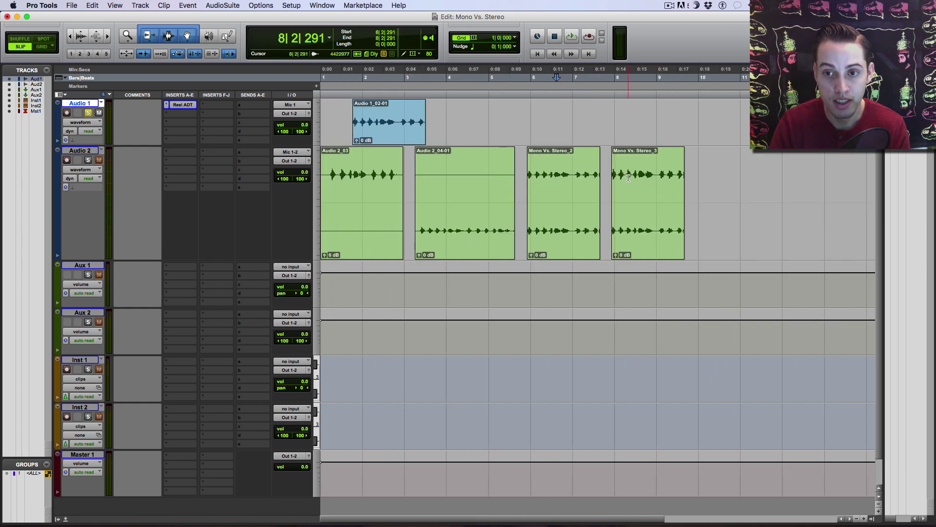
pyautogui.press('super+bracketright')
pyautogui.press('super+bracketright')
pyautogui.press('super+bracketright')
pyautogui.press('super+bracketright')
pyautogui.press('super+bracketright')
pyautogui.press('super+bracketright')
pyautogui.press('super+bracketright')
pyautogui.press('super+bracketright')
pyautogui.press('super+bracketright')
pyautogui.press('super+bracketright')
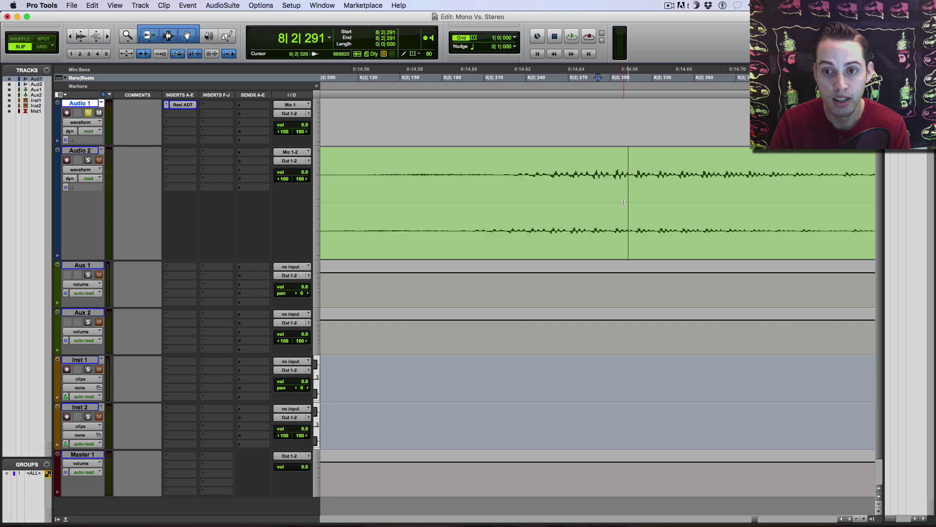
pyautogui.press('super+bracketright')
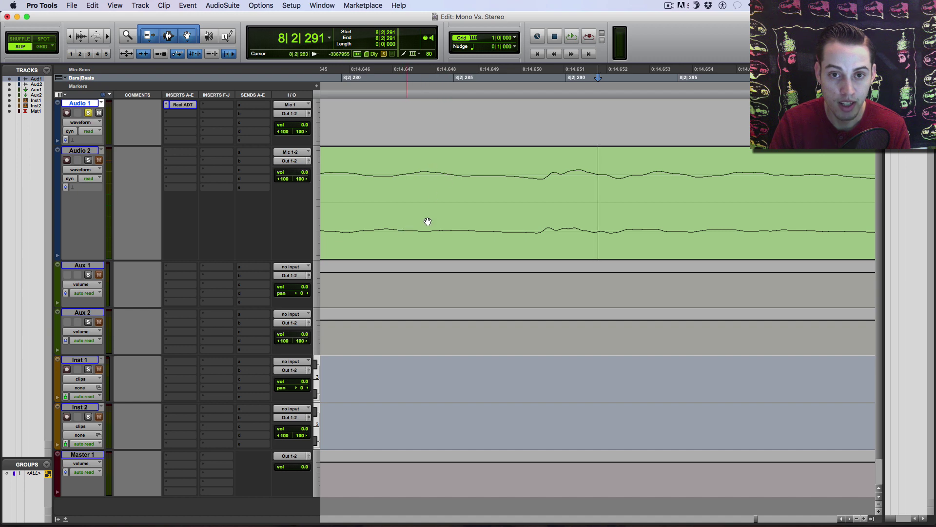
pyautogui.hscroll(3, 553, 216)
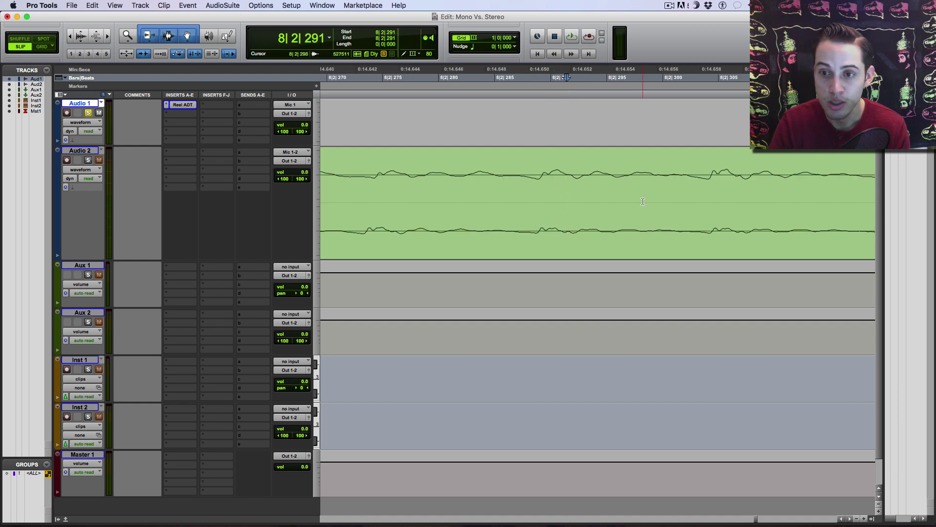
# - Compare the onset timing of both channels in the Mono Vs. Stereo_3 clip around 8|2|218
pyautogui.scroll(-3, 609, 210)
pyautogui.hscroll(-5, 560, 214)
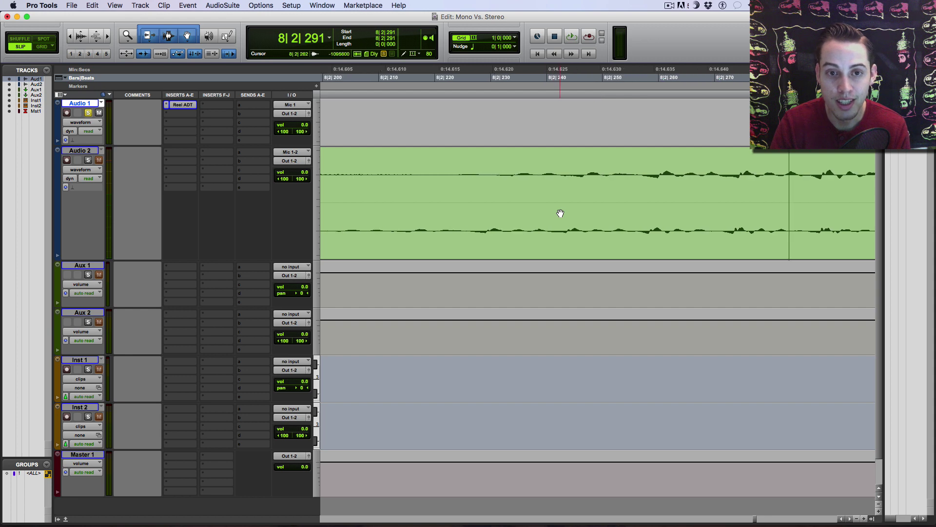
pyautogui.click(421, 209)
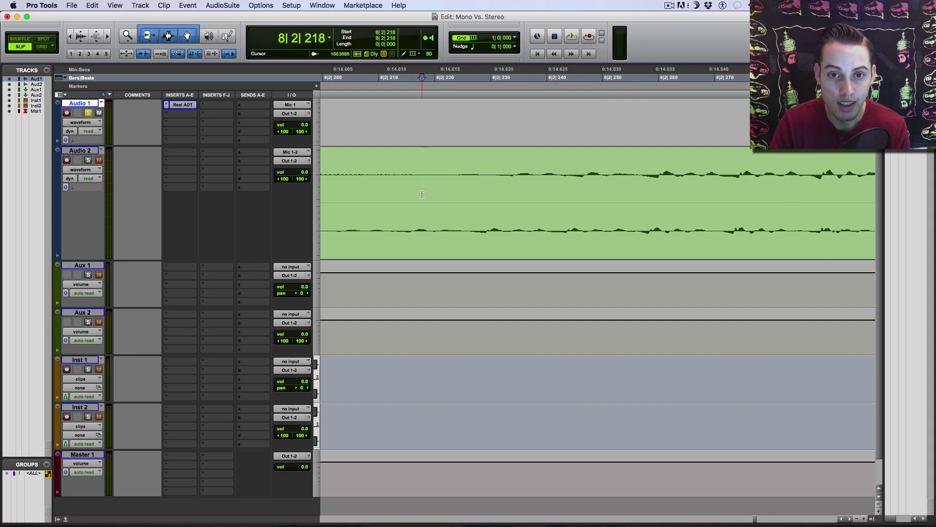
pyautogui.scroll(2, 462, 242)
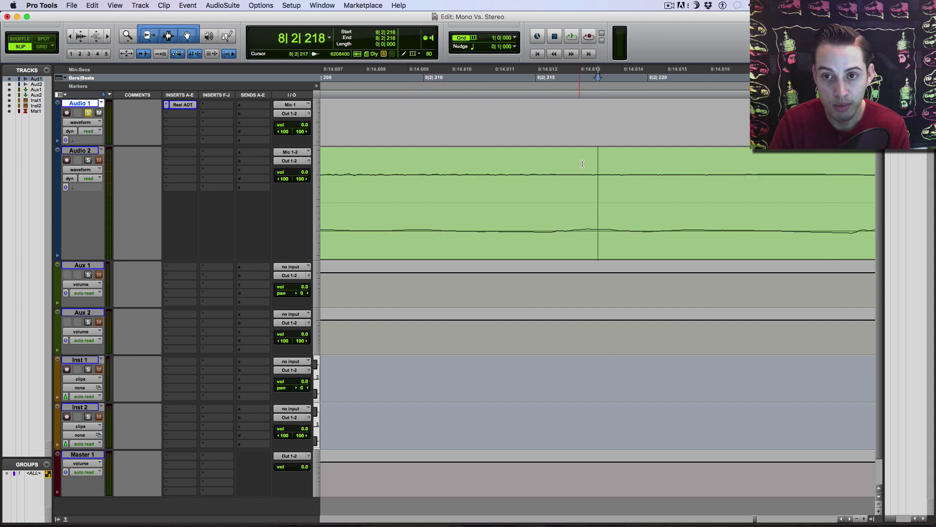
pyautogui.scroll(-8, 616, 179)
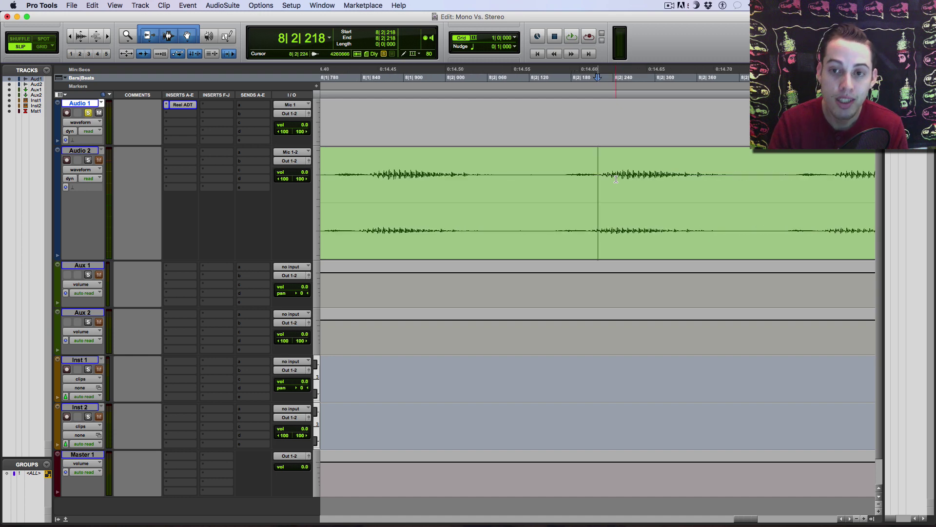
pyautogui.scroll(-10, 616, 179)
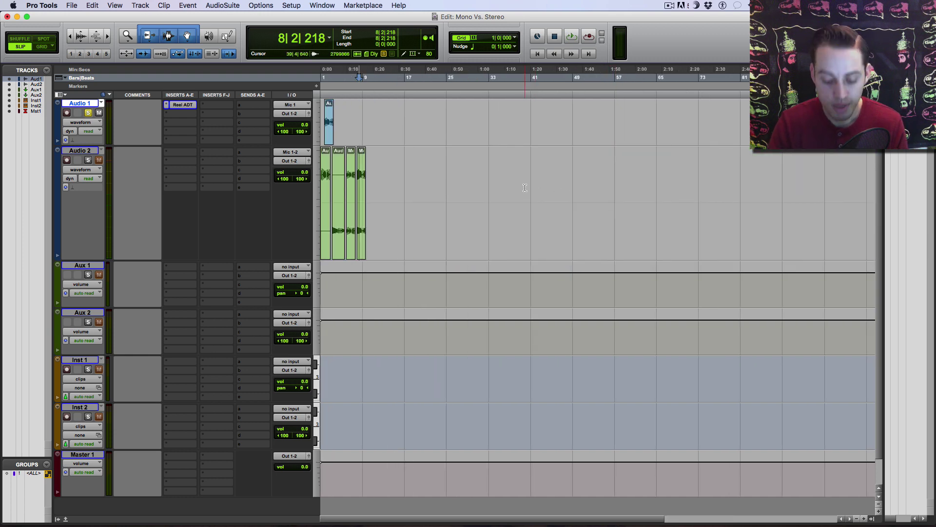
# - Solo Audio 2 instead of Audio 1 and play the Mono Vs. Stereo_2 clip
pyautogui.scroll(4, 524, 188)
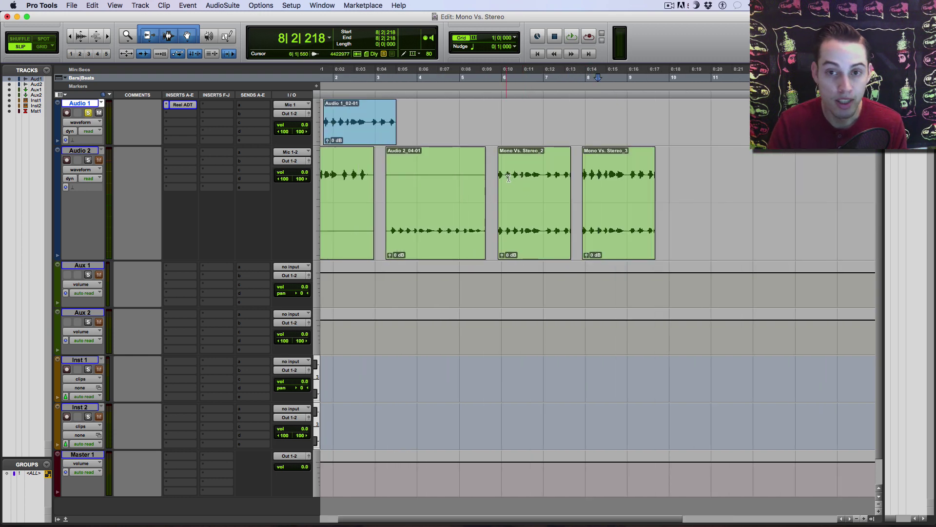
pyautogui.hscroll(3, 509, 178)
pyautogui.hscroll(2, 508, 178)
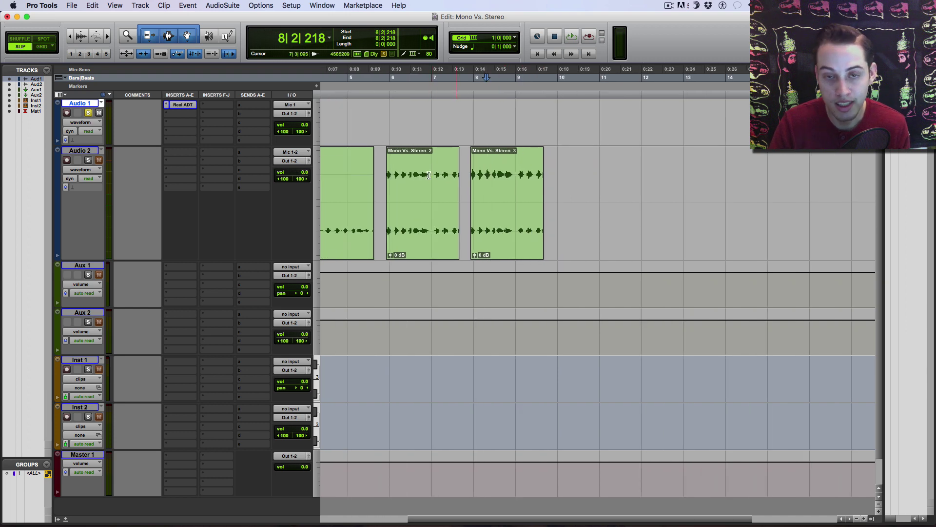
pyautogui.click(410, 222)
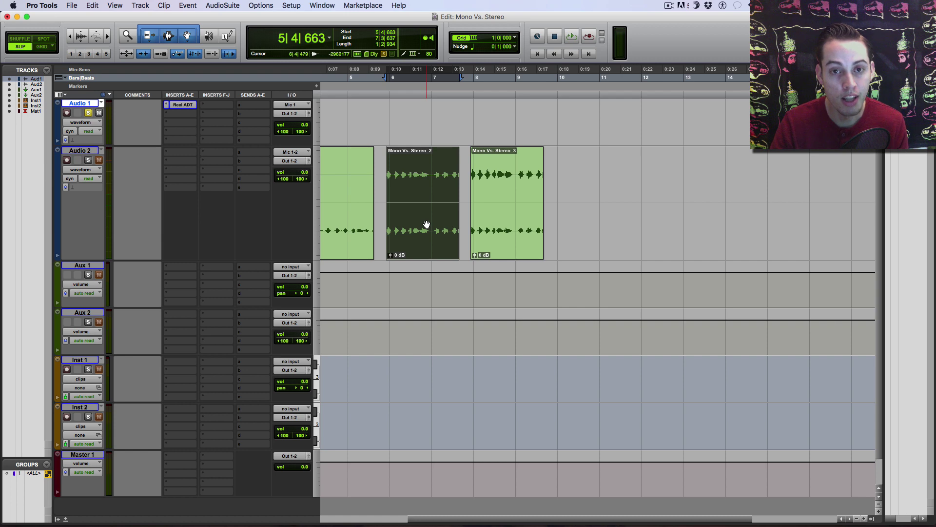
pyautogui.click(88, 160)
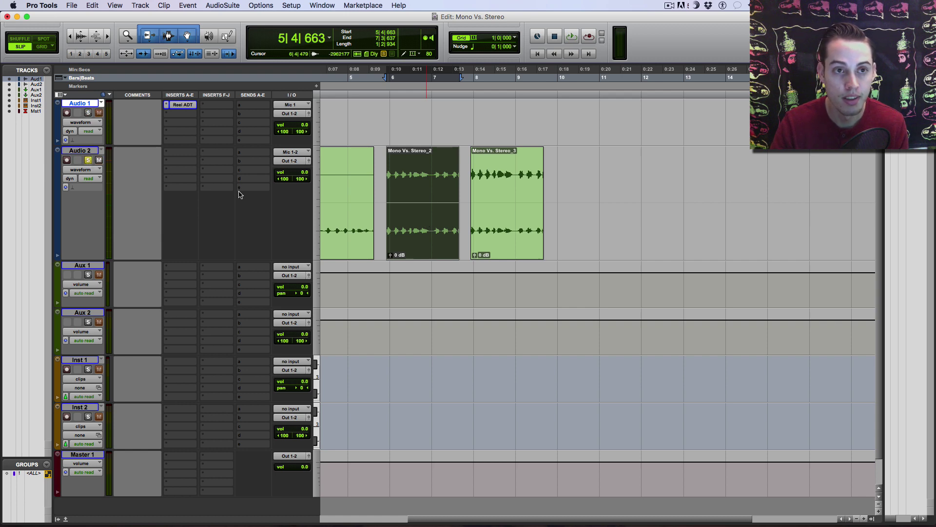
pyautogui.press('space')
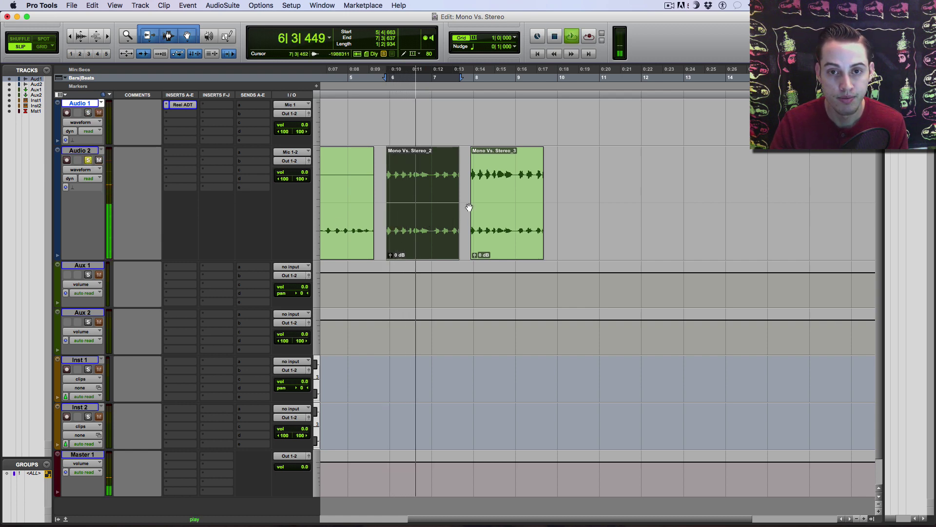
pyautogui.press('space')
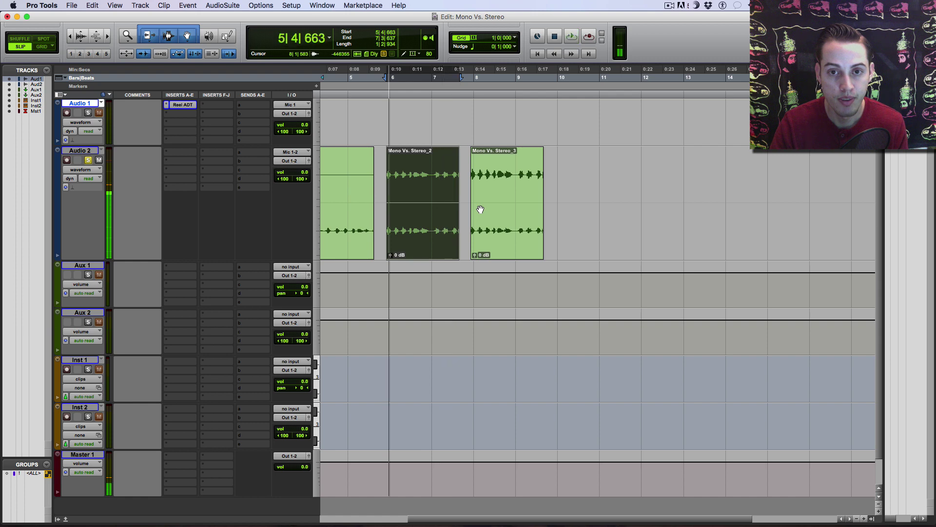
# - Select and play the Mono Vs. Stereo_3 clip to compare its sound with the previous bounce
pyautogui.click(480, 211)
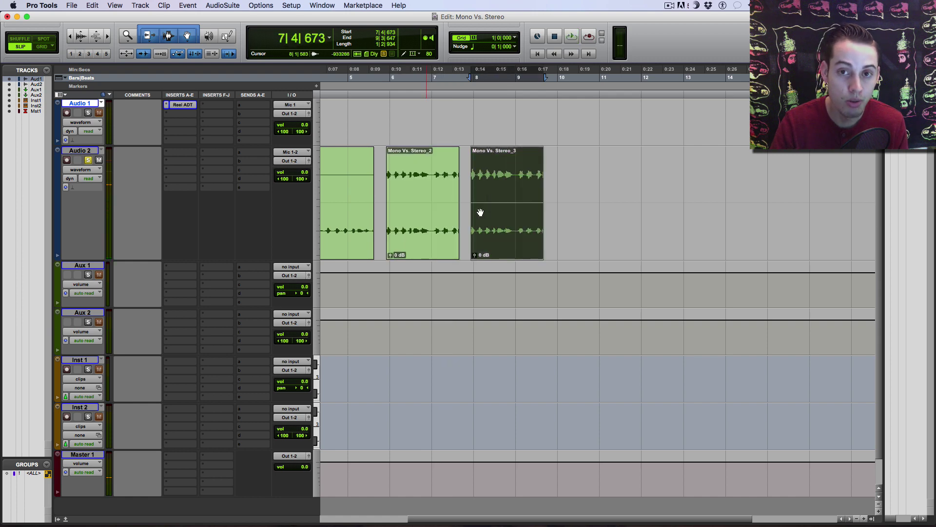
pyautogui.press('space')
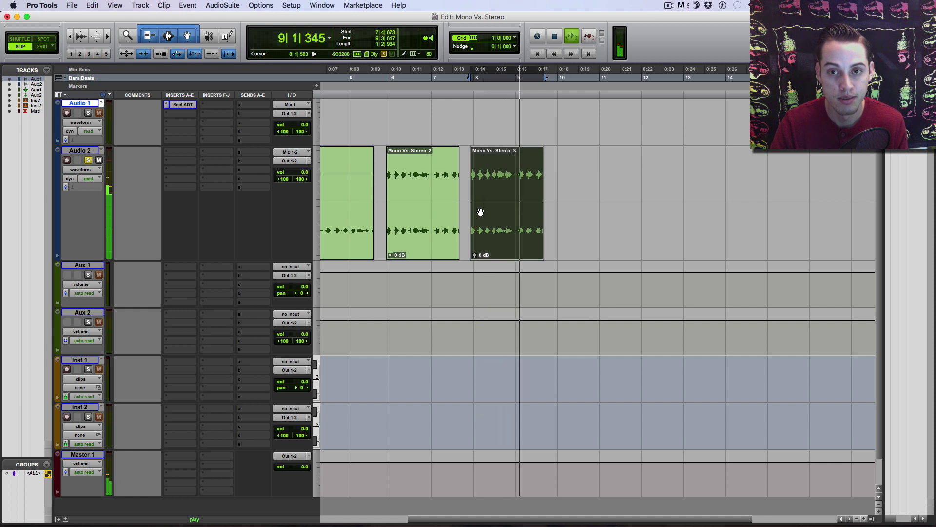
pyautogui.press('space')
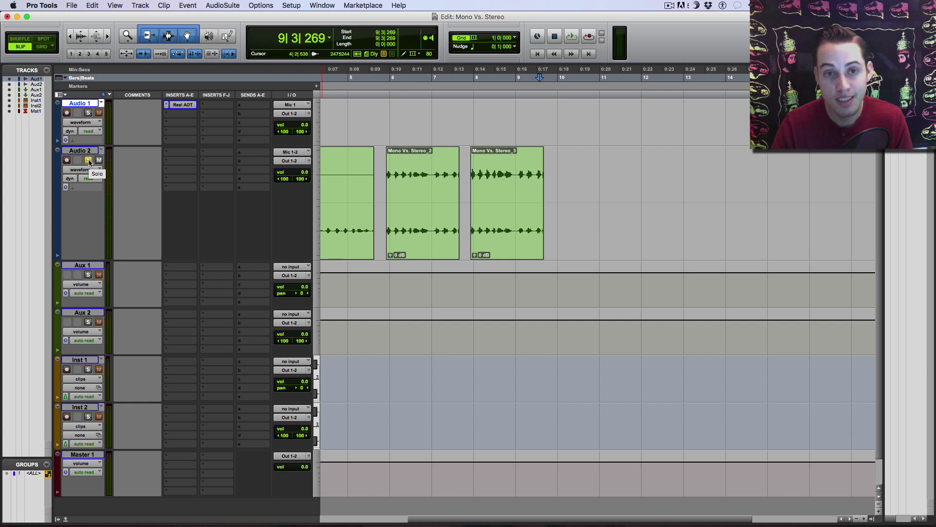
# - Solo Audio 1 instead of Audio 2 and select the whole Audio 1 clip
pyautogui.click(502, 230)
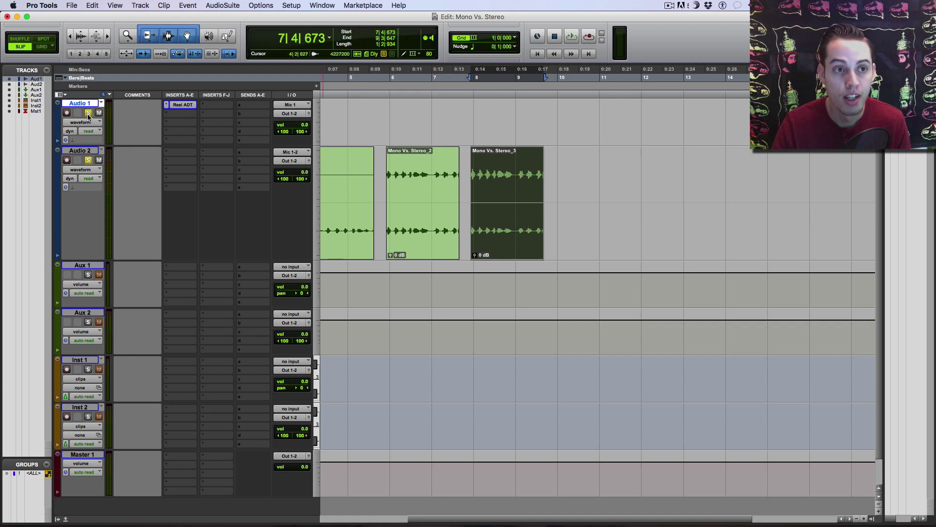
pyautogui.click(73, 5)
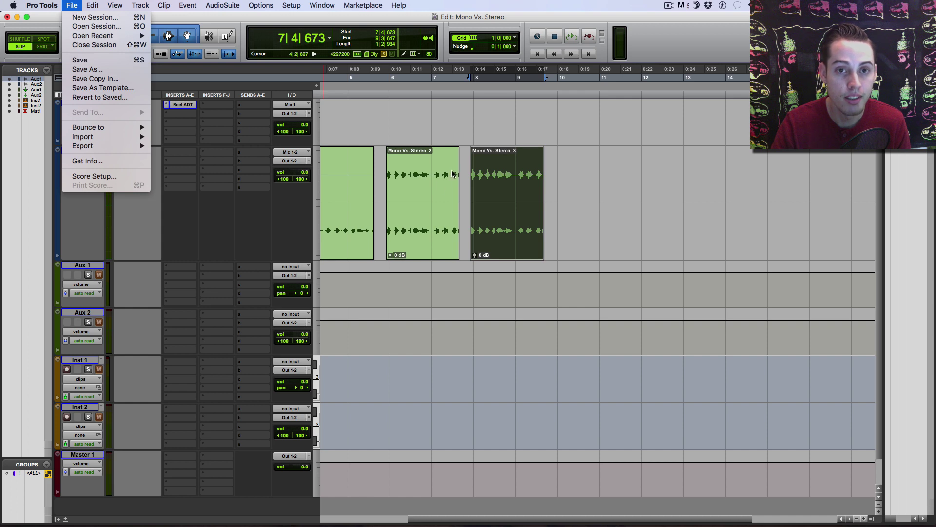
pyautogui.click(434, 127)
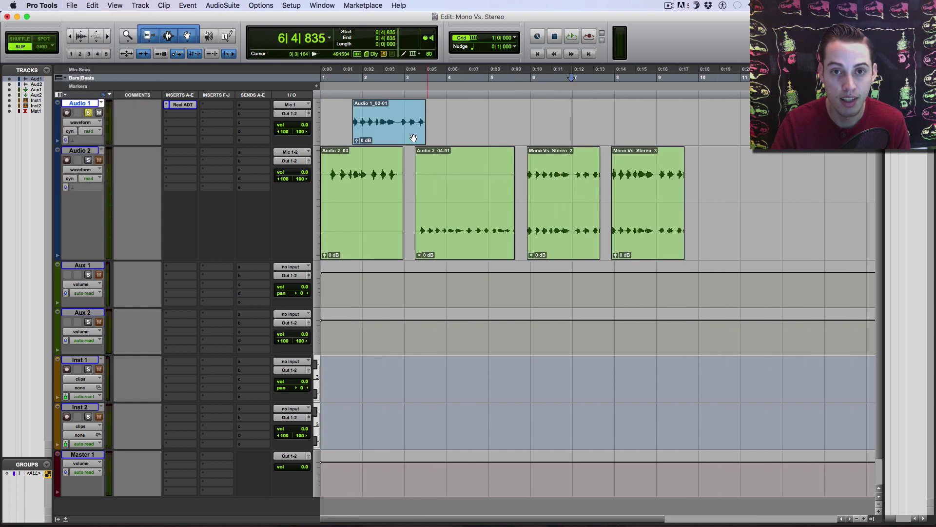
pyautogui.click(405, 133)
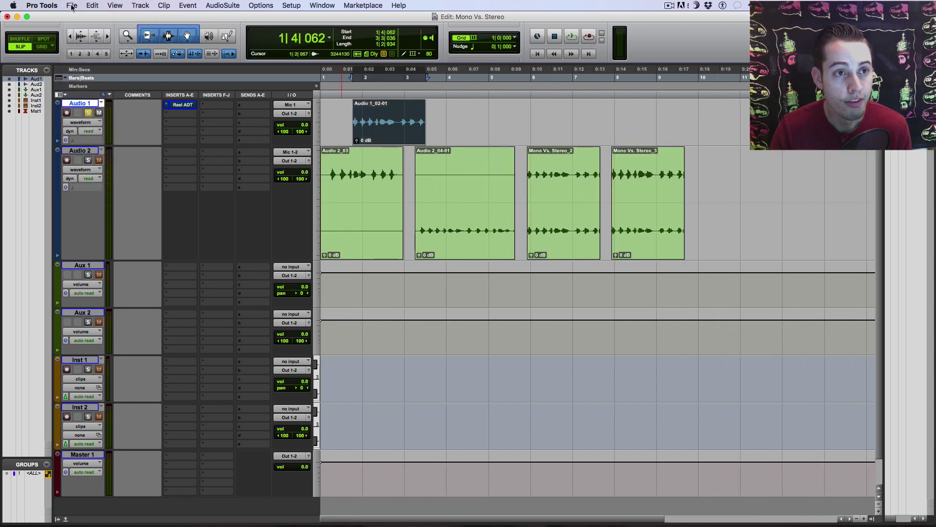
pyautogui.click(72, 6)
pyautogui.moveTo(136, 127)
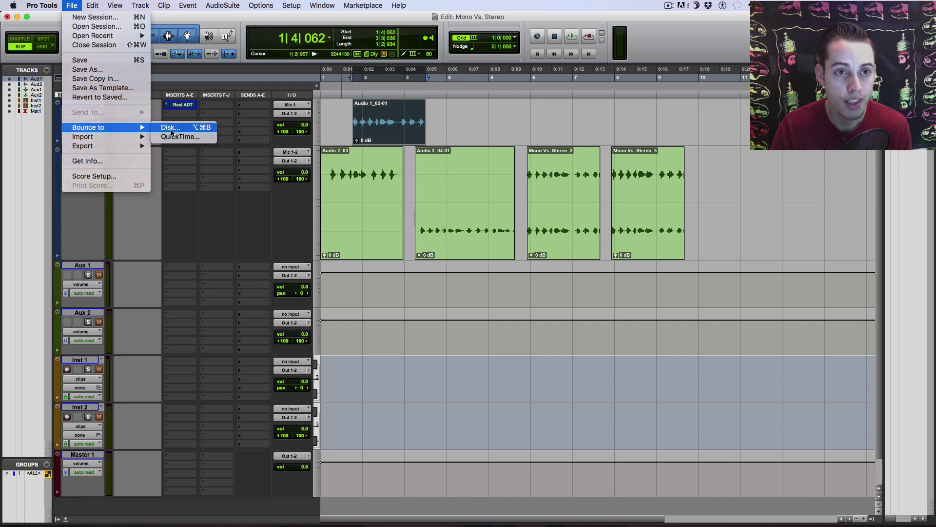
pyautogui.click(171, 129)
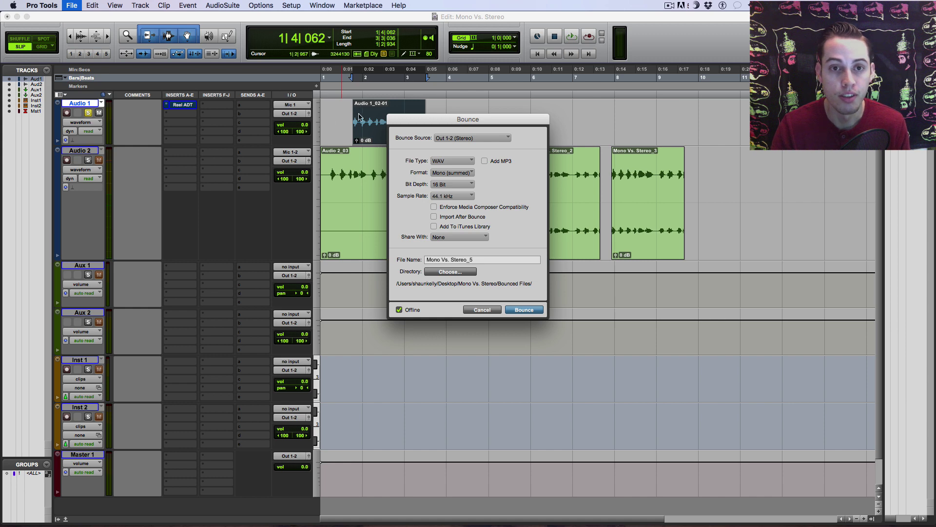
pyautogui.click(481, 310)
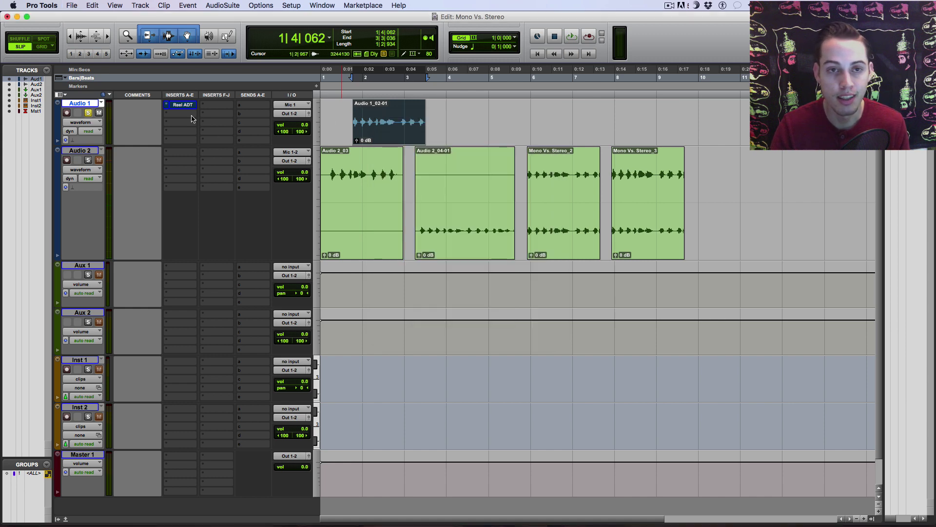
# - Remove the Reel ADT plug-in from the first insert slot of the Audio 1 track
pyautogui.click(167, 106)
pyautogui.click(182, 60)
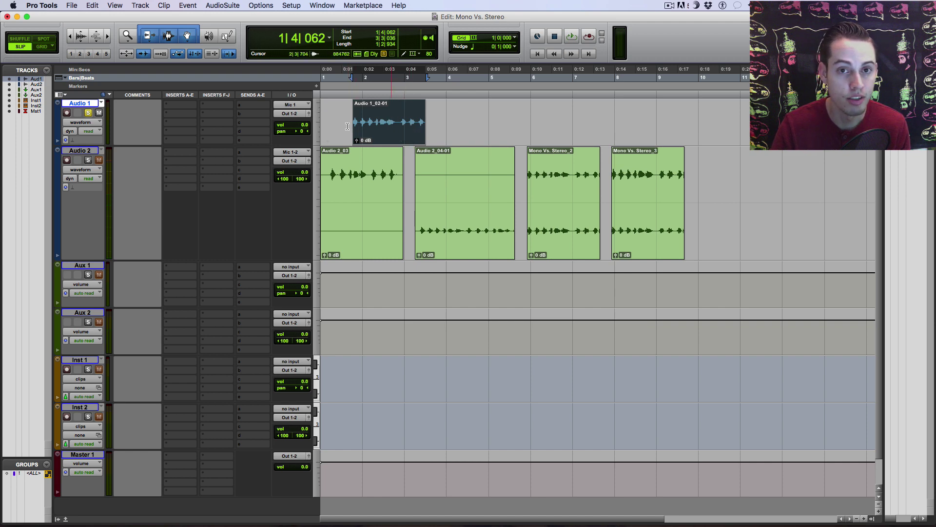
# - Bounce the selected Audio 1 range offline from Out 1-2 as the Mono (summed) WAV file Mono Vs. Stereo_5
pyautogui.click(73, 6)
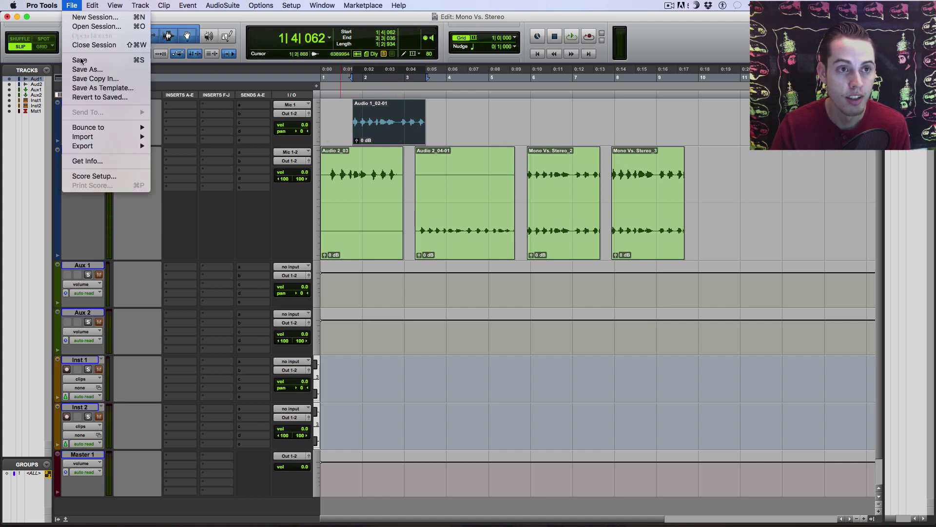
pyautogui.moveTo(97, 127)
pyautogui.click(181, 136)
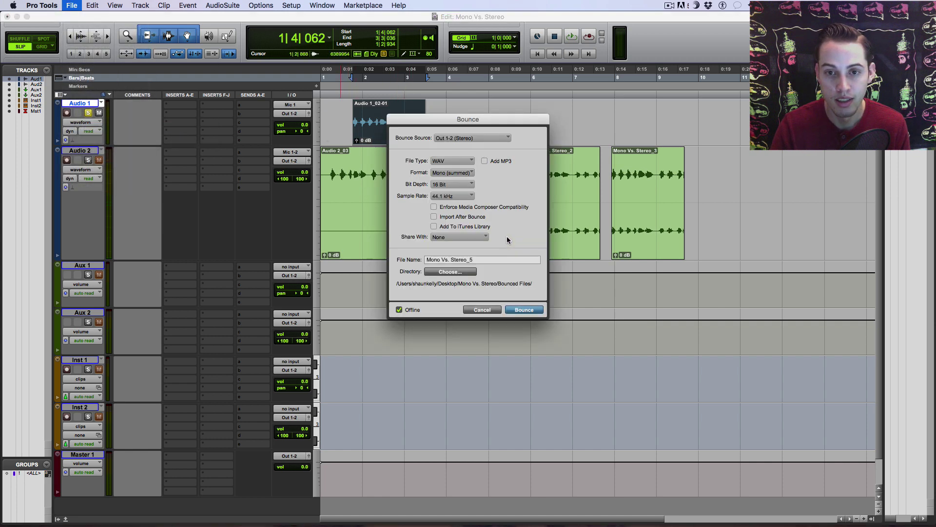
pyautogui.click(451, 173)
pyautogui.click(452, 175)
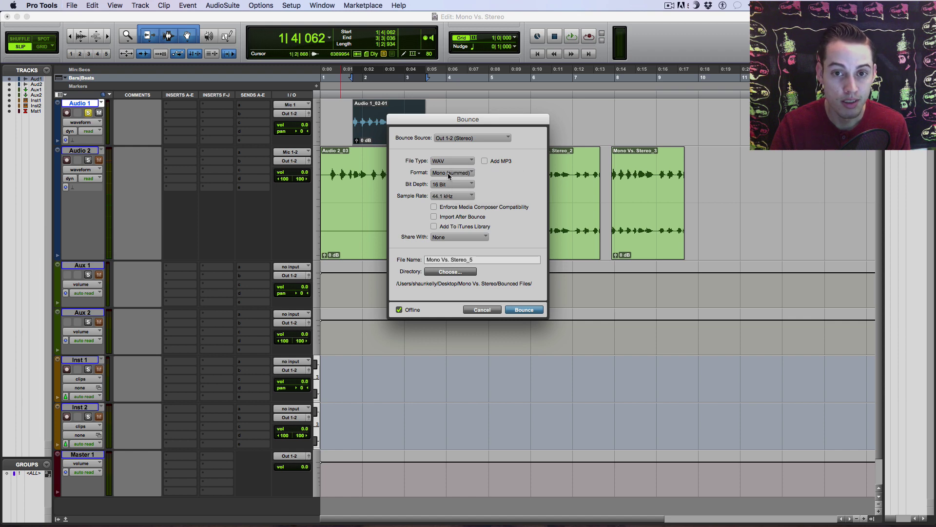
pyautogui.click(452, 175)
pyautogui.click(467, 176)
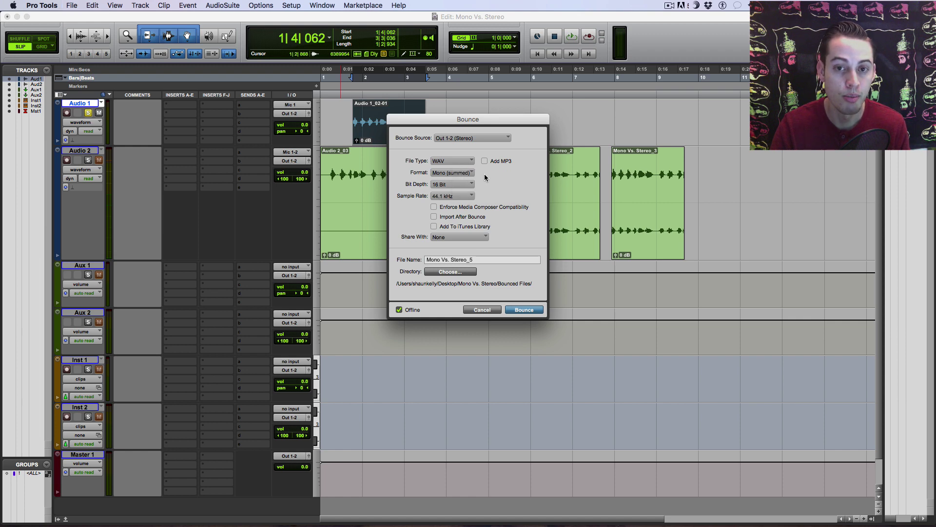
pyautogui.click(523, 311)
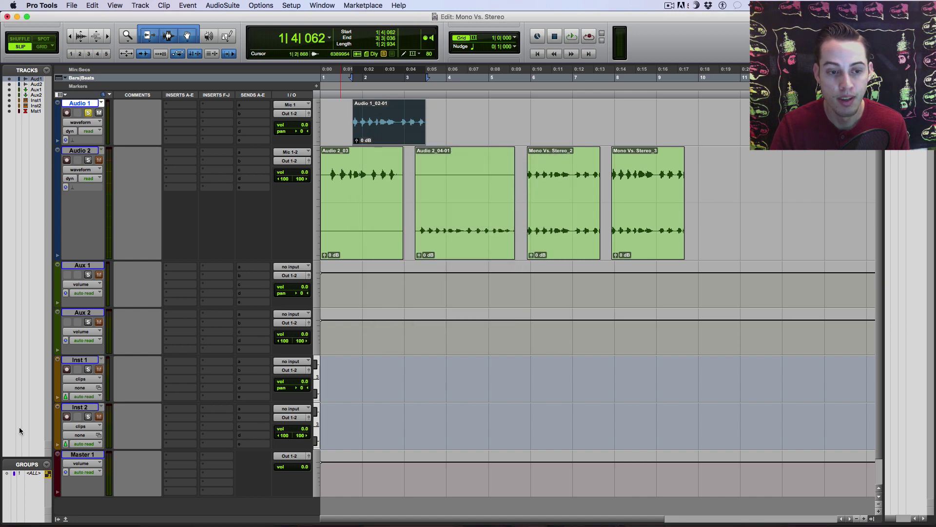
# - Import Mono Vs. Stereo_5.wav from the Bounced Files folder in Finder onto the Audio 1 track, just after the original clip
pyautogui.click(49, 514)
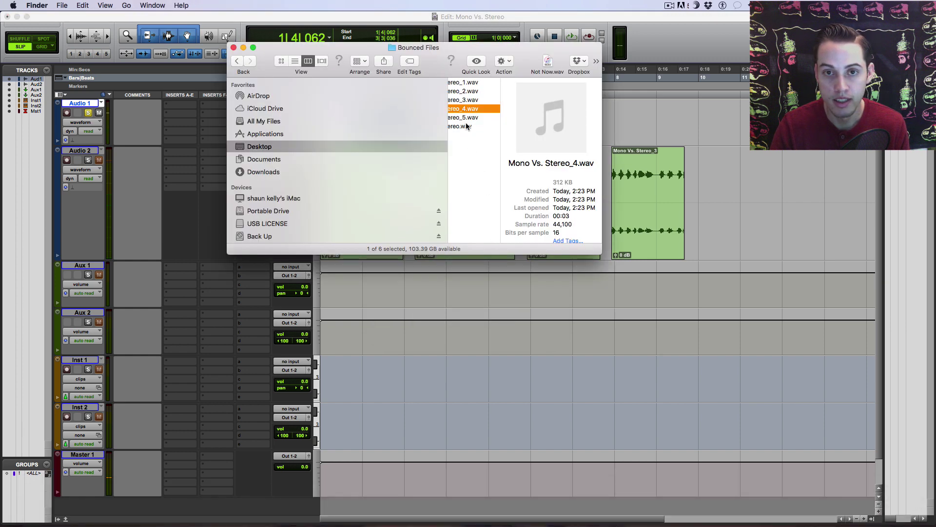
pyautogui.moveTo(472, 117); pyautogui.dragTo(658, 134)
pyautogui.moveTo(441, 123); pyautogui.dragTo(470, 122)
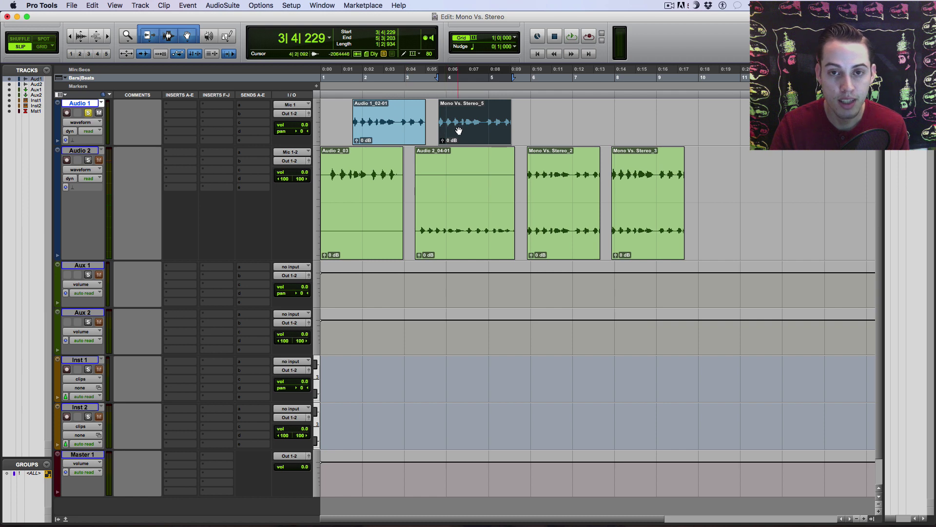
# - Play the original Audio 1_02-01 clip and the Mono Vs. Stereo_5 clip in turn to compare their sound
pyautogui.click(384, 140)
pyautogui.press('space')
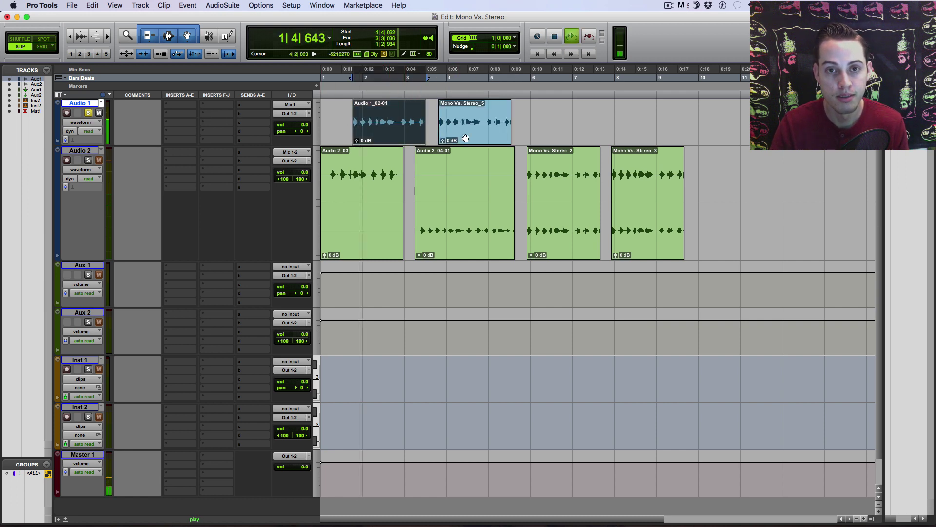
pyautogui.press('space')
pyautogui.click(466, 139)
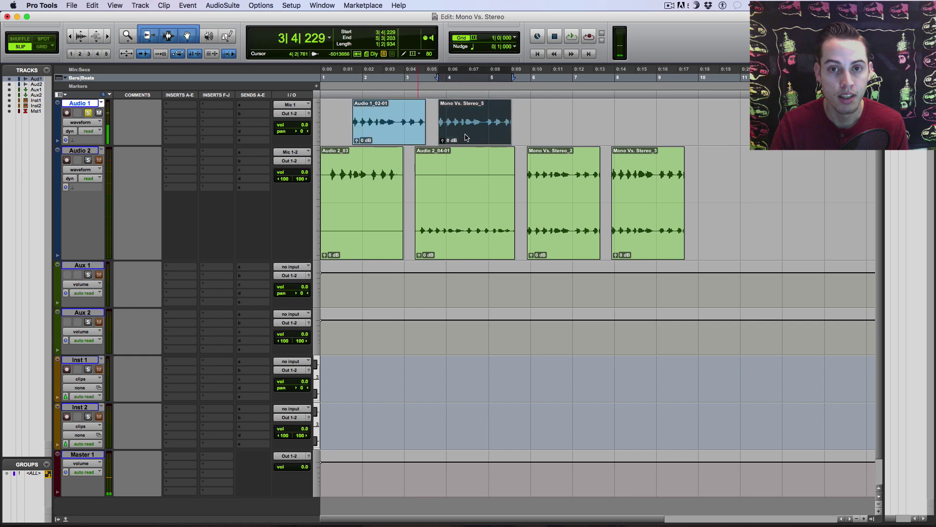
pyautogui.press('space')
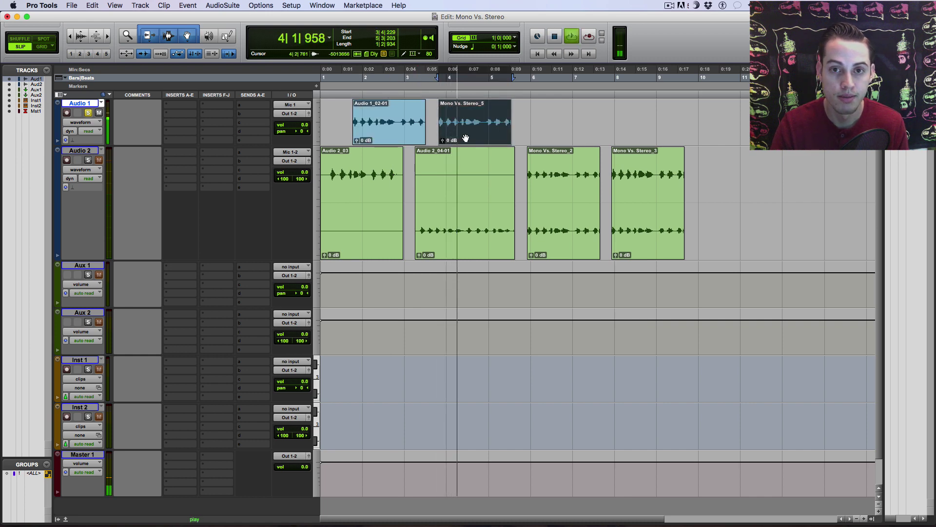
pyautogui.press('space')
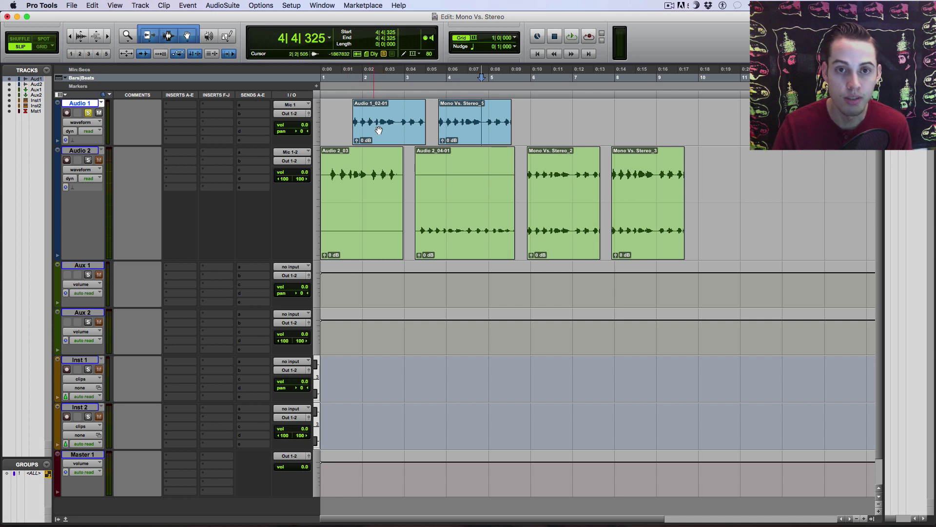
# - Select the Mono Vs. Stereo_3 clip, unsolo Audio 1, and switch Audio 2's solo on and off again
pyautogui.click(641, 221)
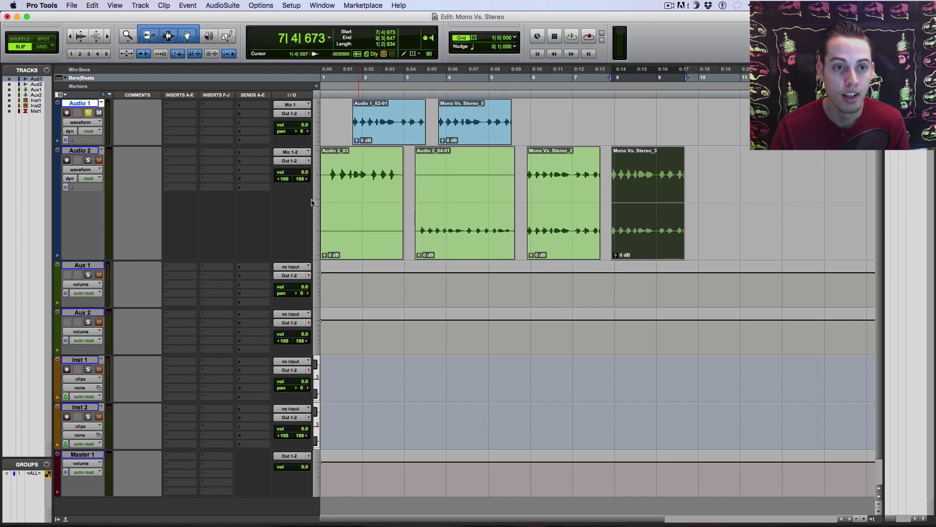
pyautogui.click(84, 151)
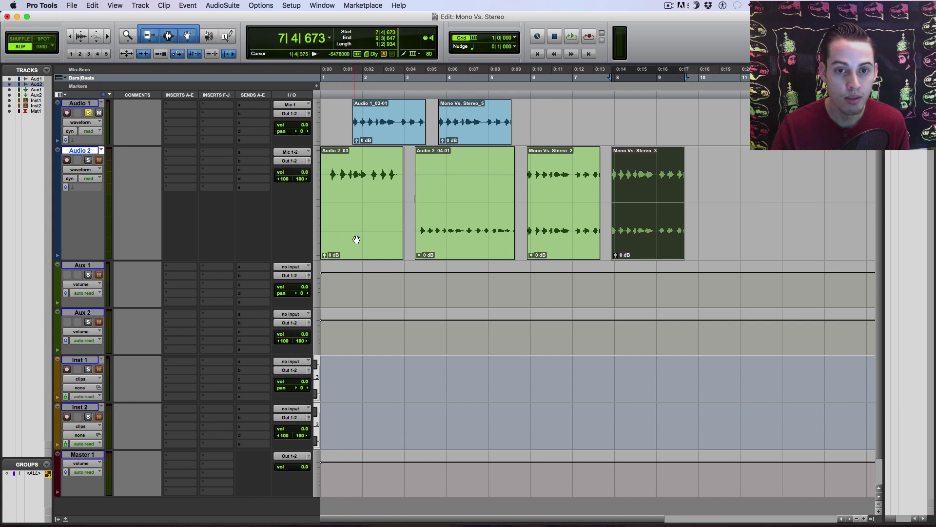
pyautogui.click(89, 113)
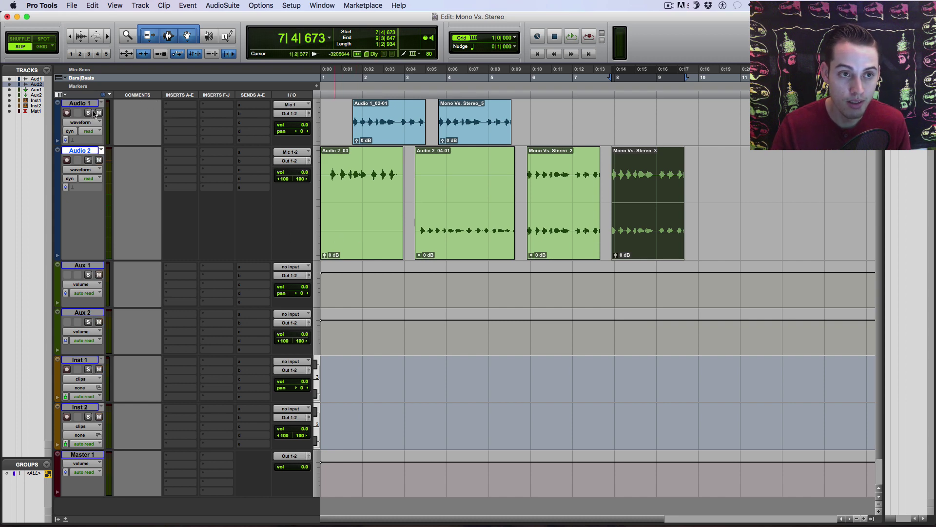
pyautogui.click(88, 160)
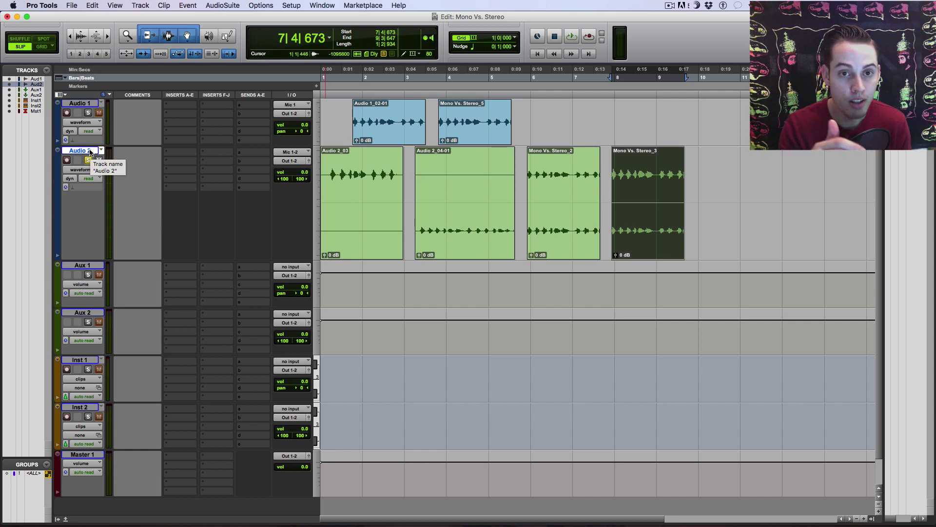
pyautogui.click(87, 103)
pyautogui.click(89, 161)
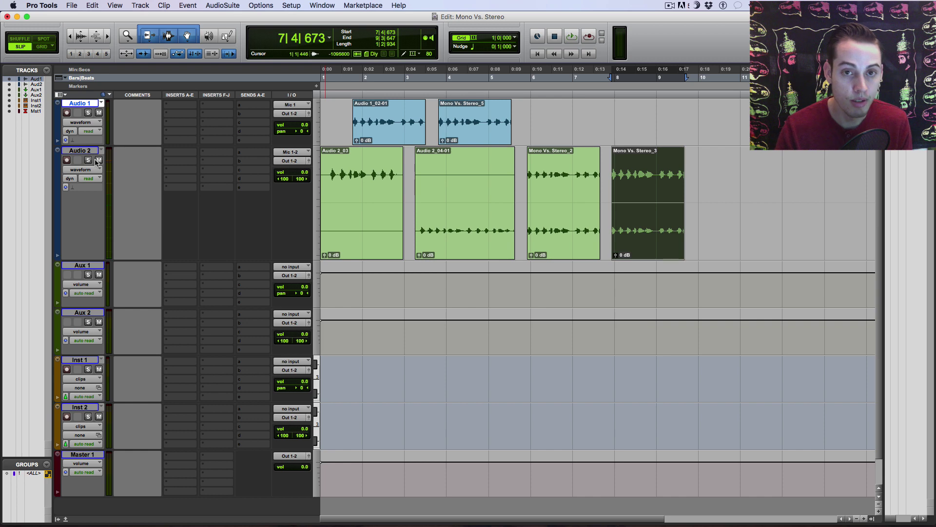
# - Mute the Audio 2 track and select a range spanning both clips on the Audio 1 track
pyautogui.click(91, 266)
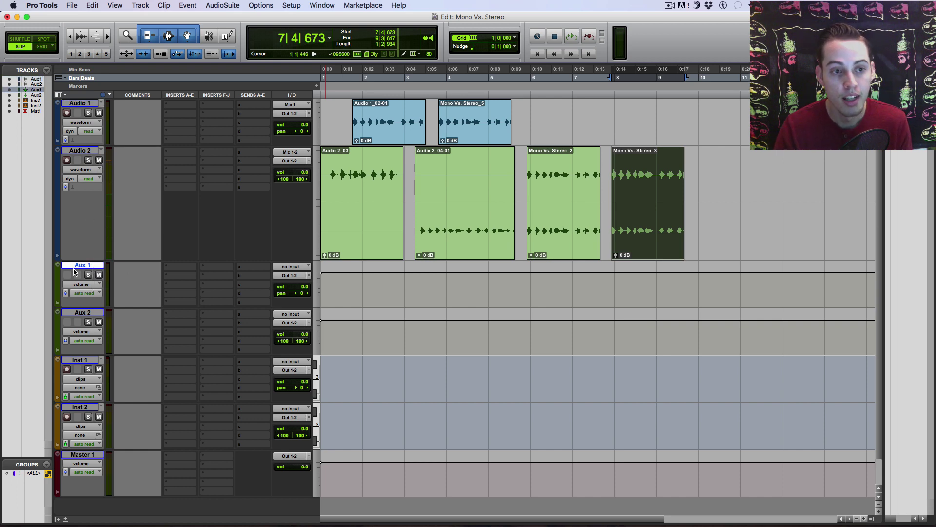
pyautogui.click(81, 313)
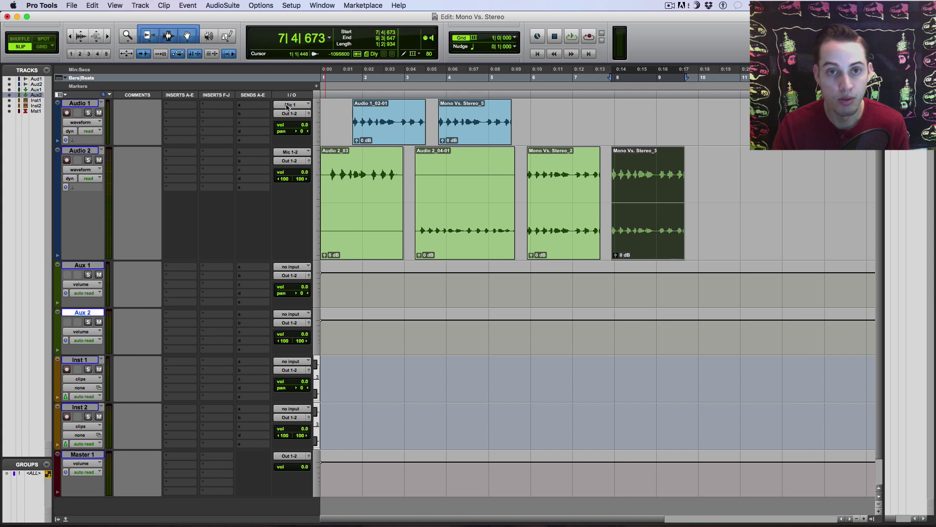
pyautogui.click(377, 136)
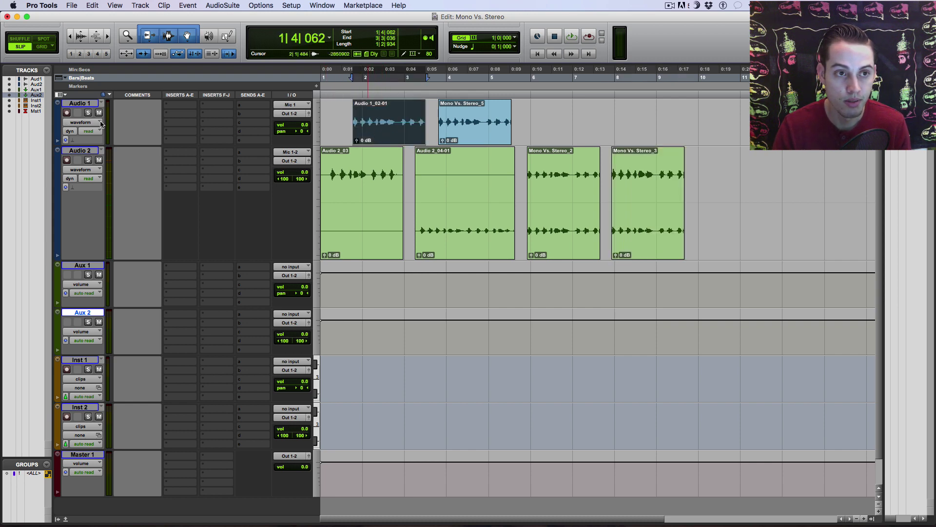
pyautogui.click(99, 161)
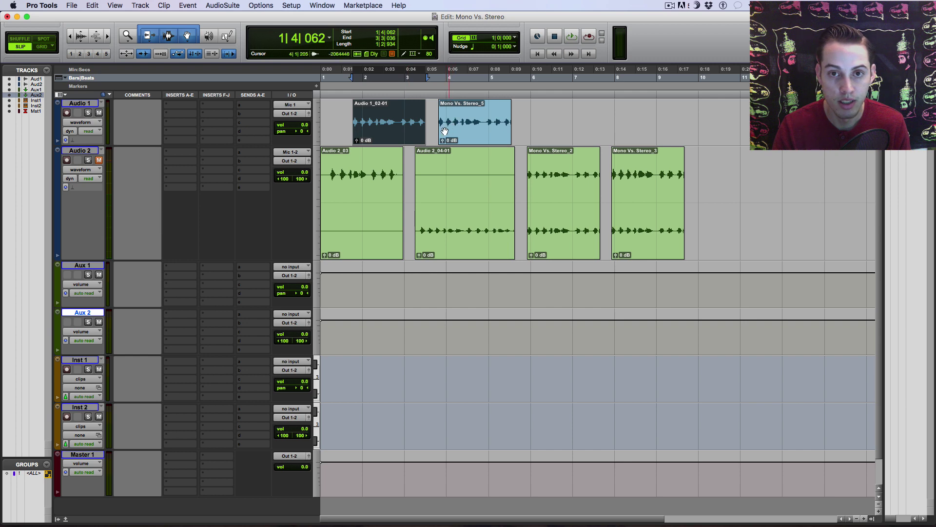
pyautogui.moveTo(353, 117); pyautogui.dragTo(516, 122)
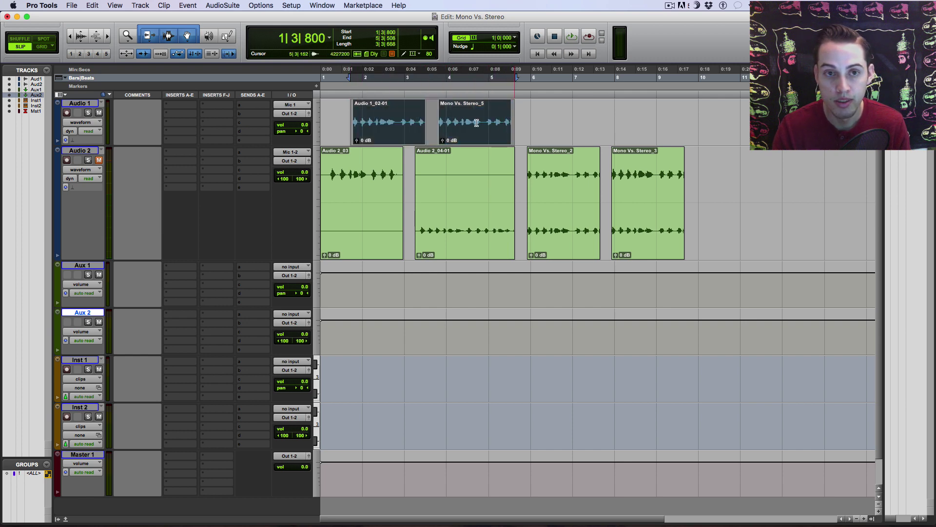
# - Insert the D-Verb (mono) reverb in the first insert slot of Aux 1 and close its plug-in window
pyautogui.click(82, 266)
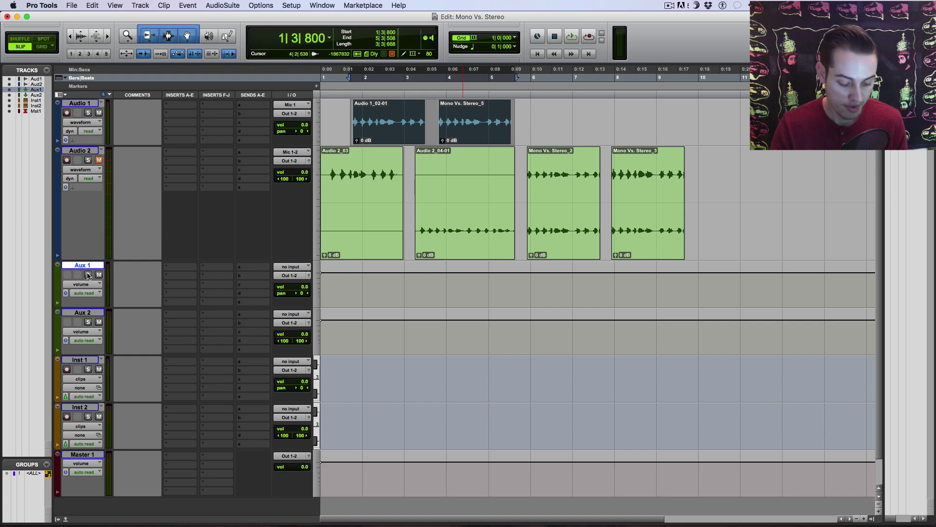
pyautogui.click(181, 267)
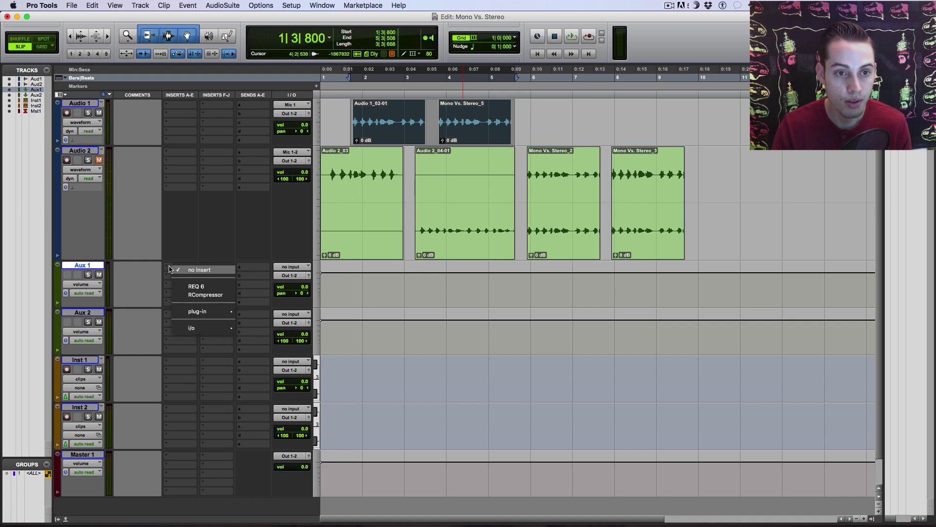
pyautogui.moveTo(190, 312)
pyautogui.moveTo(282, 359)
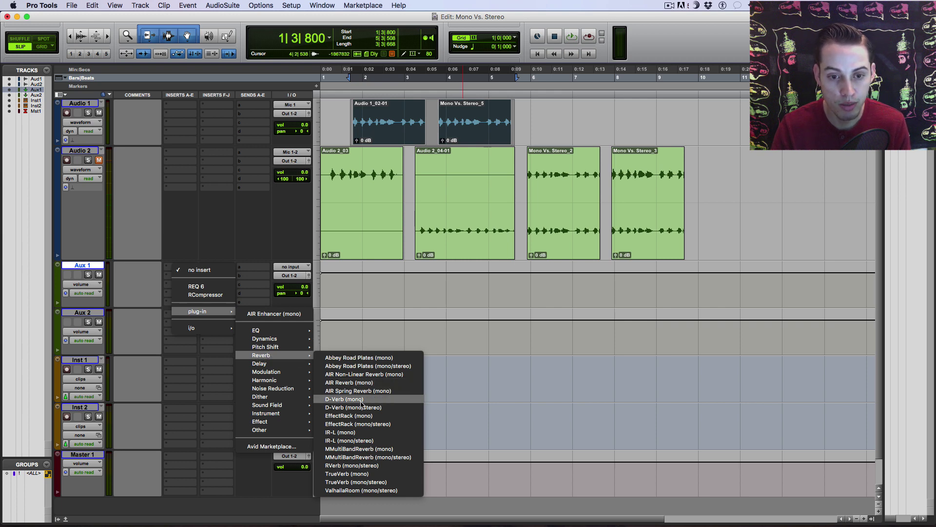
pyautogui.click(341, 400)
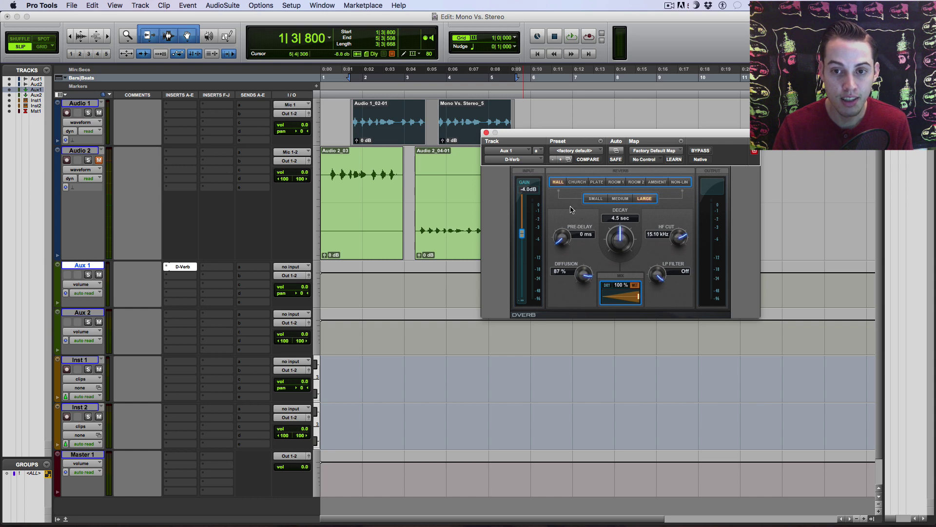
pyautogui.click(486, 133)
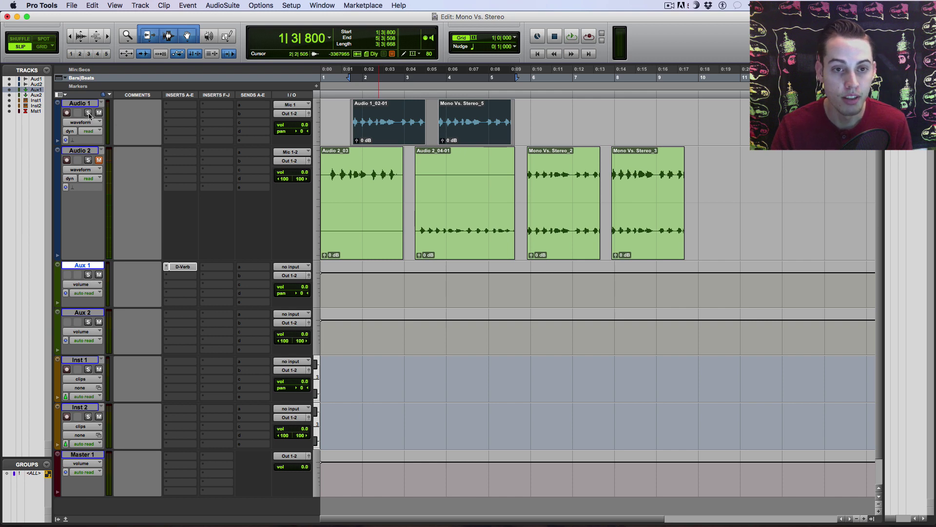
# - Route Audio 1's send a to Bus 17 (Mono) and set the Aux 1 input to the same bus
pyautogui.click(241, 105)
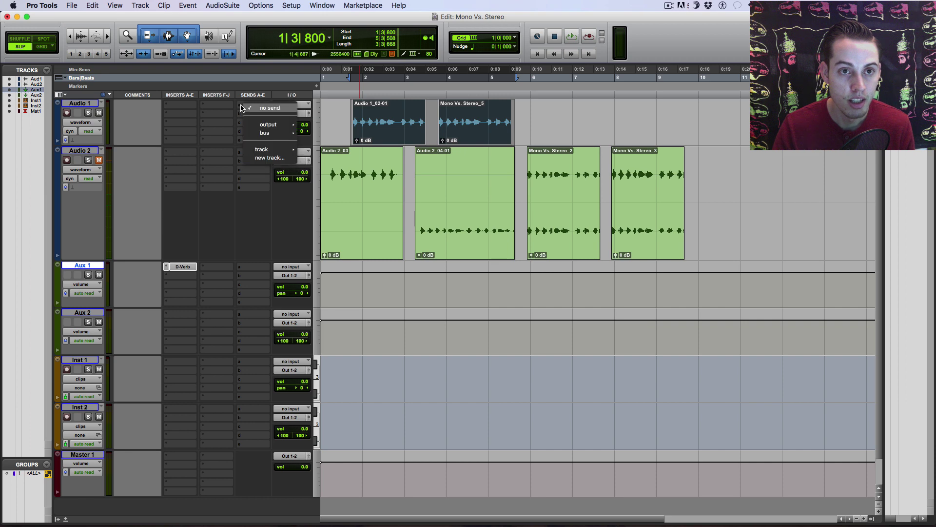
pyautogui.moveTo(271, 133)
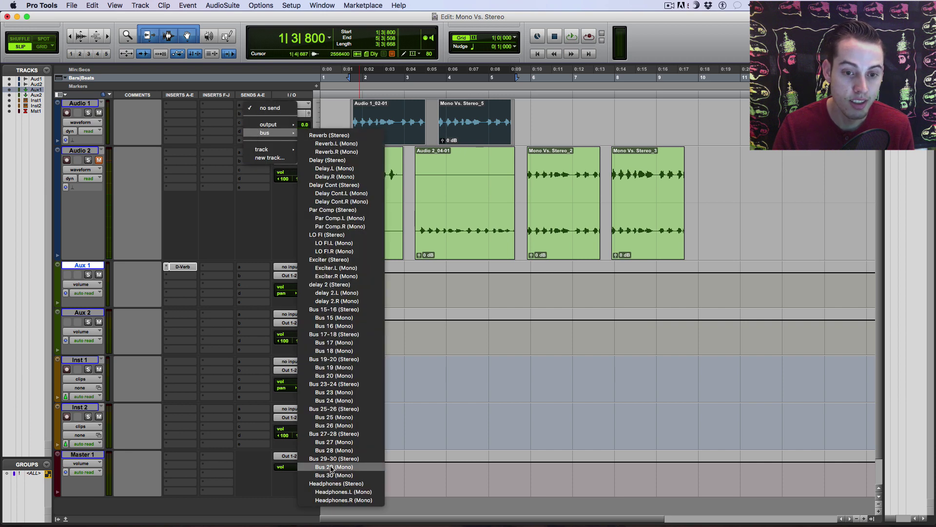
pyautogui.click(328, 343)
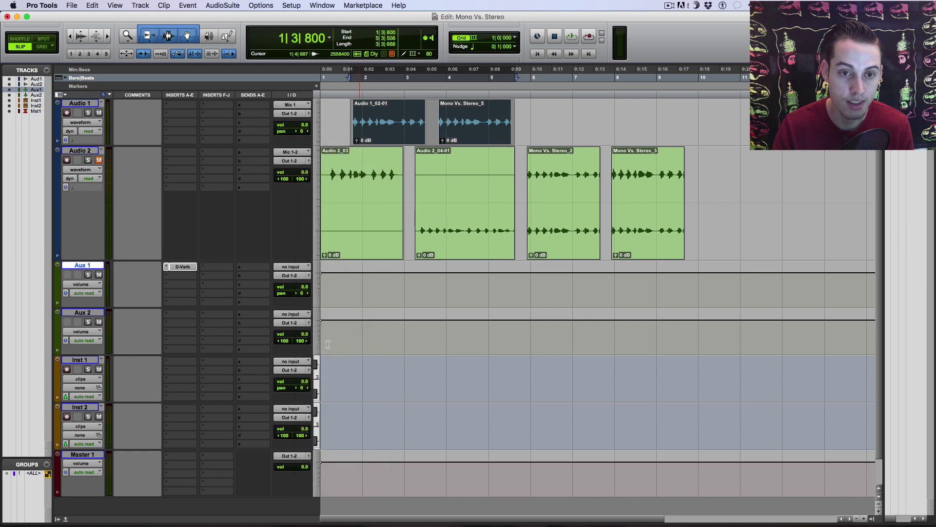
pyautogui.click(281, 266)
pyautogui.moveTo(324, 295)
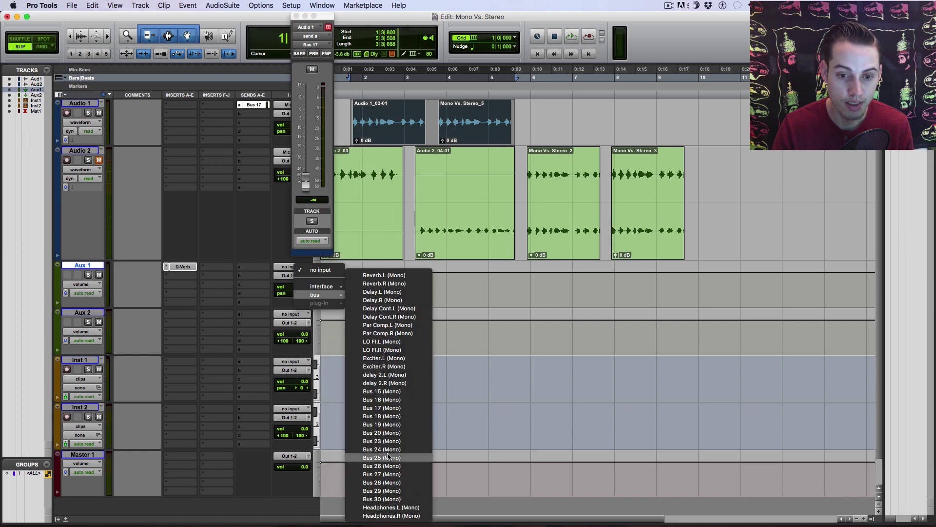
pyautogui.click(382, 408)
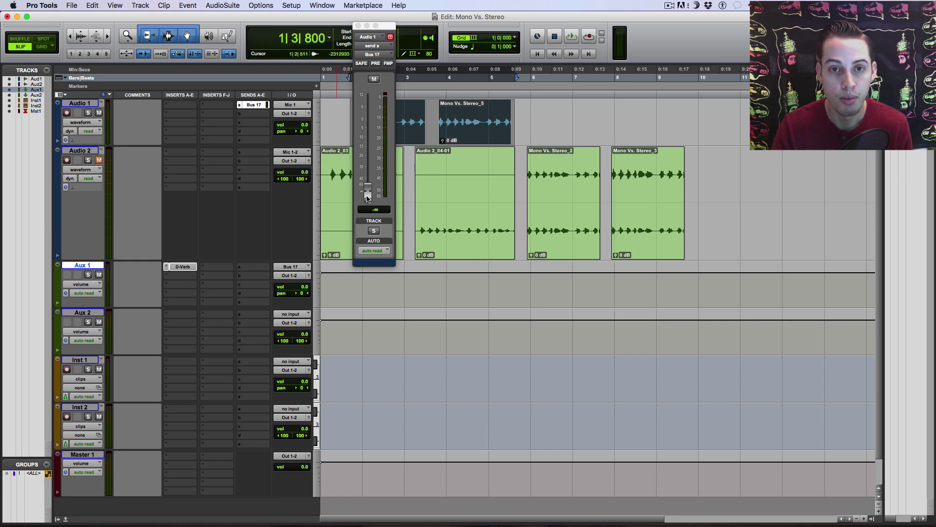
# - Raise Audio 1's Bus 17 send level to +0.4 dB during playback, stop playback and close the send window
pyautogui.press('space')
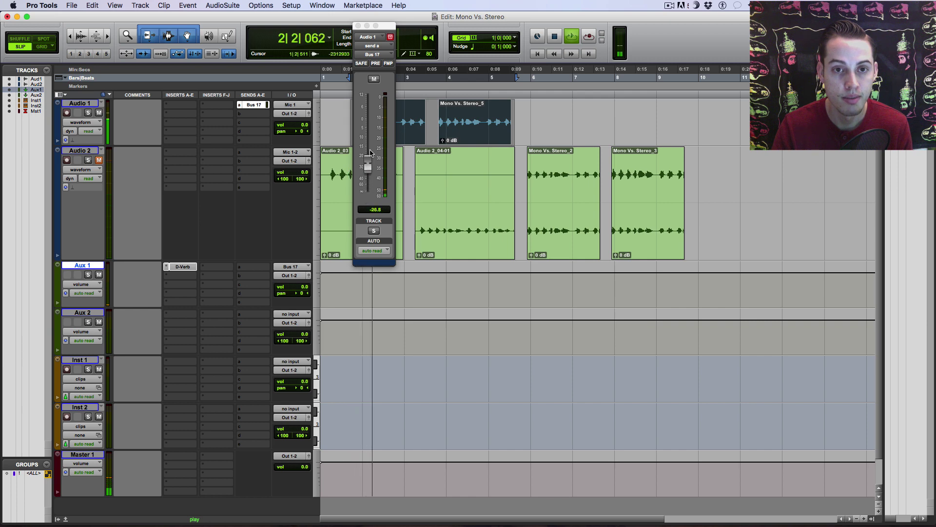
pyautogui.moveTo(367, 196); pyautogui.dragTo(371, 124)
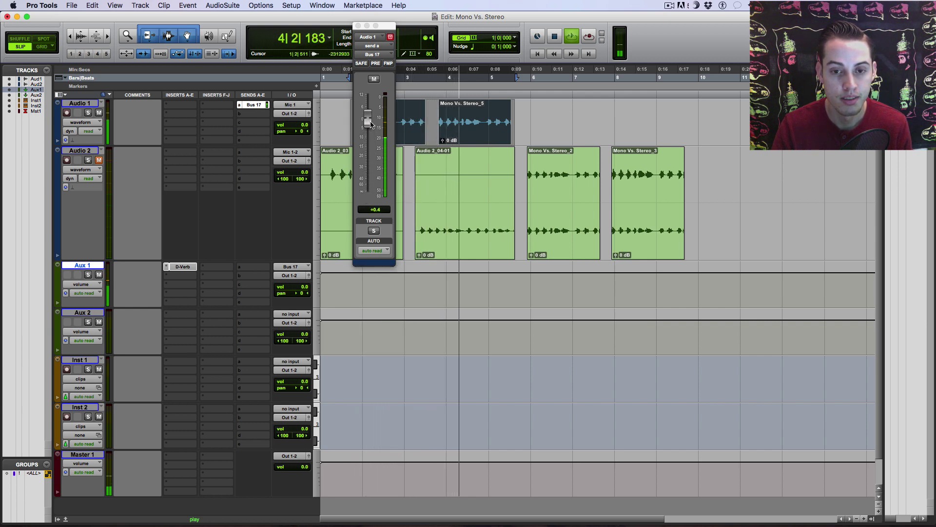
pyautogui.press('space')
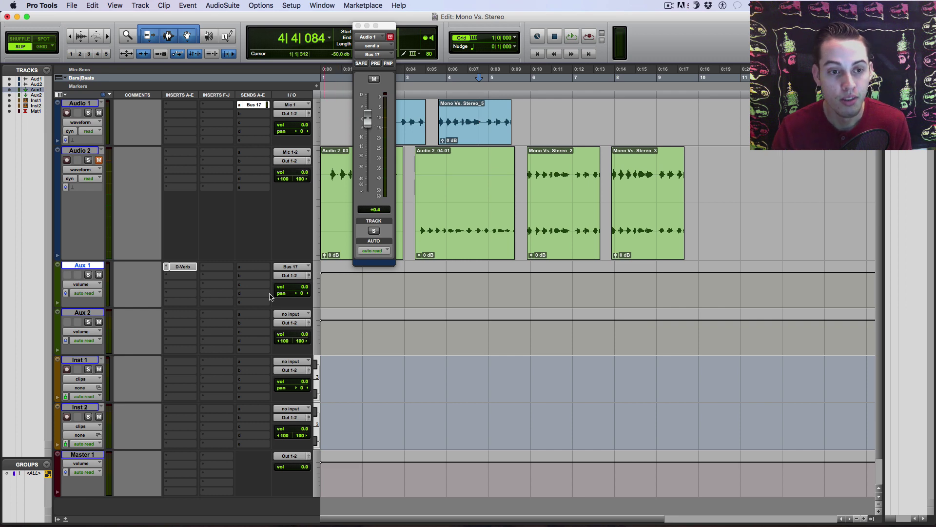
pyautogui.click(358, 26)
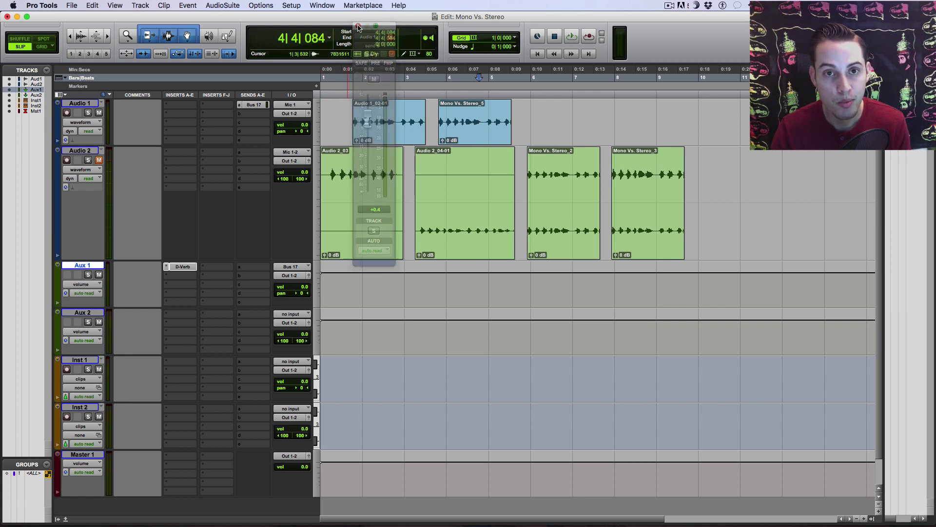
# - Insert the D-Verb (stereo) multichannel reverb in the first insert slot of Aux 2 and close its plug-in window
pyautogui.click(83, 313)
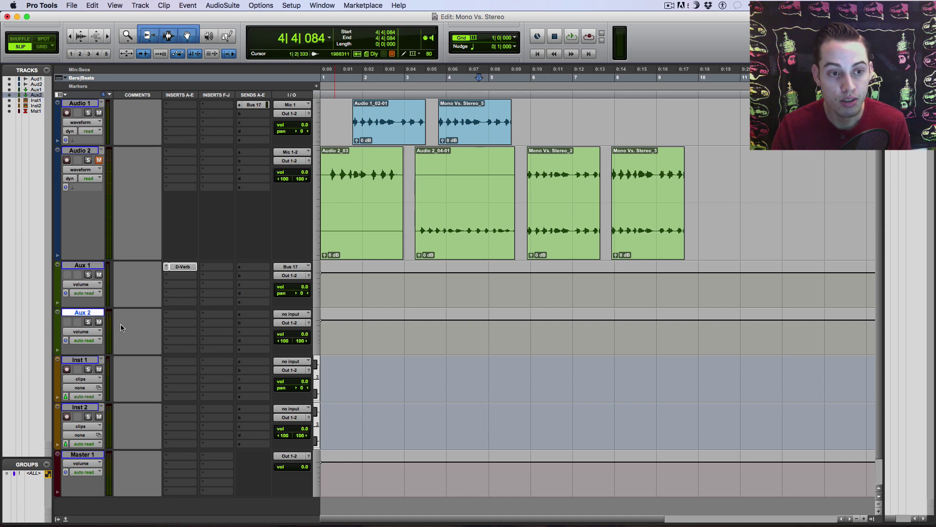
pyautogui.click(168, 316)
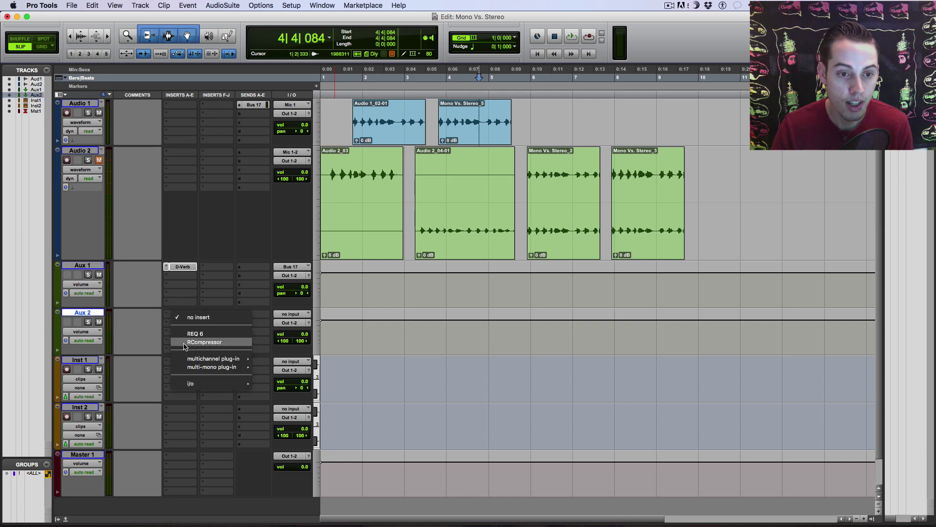
pyautogui.moveTo(191, 359)
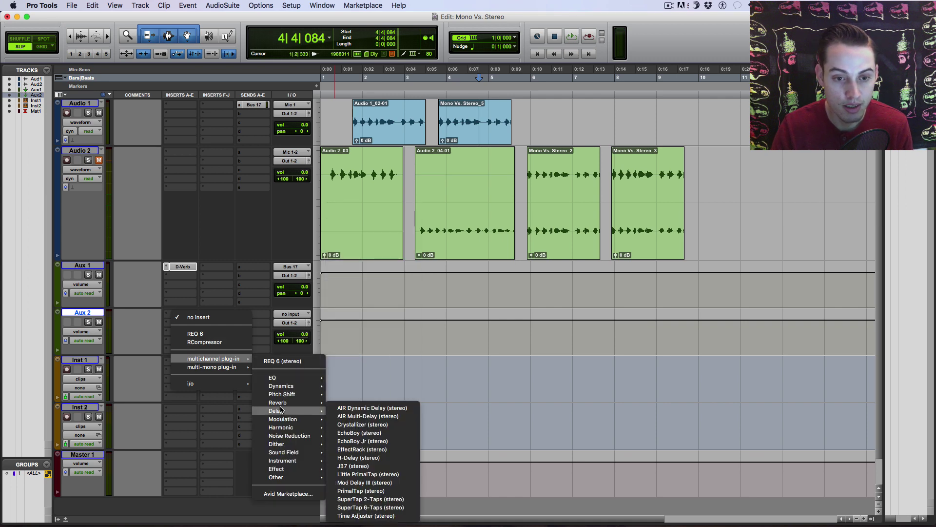
pyautogui.moveTo(285, 404)
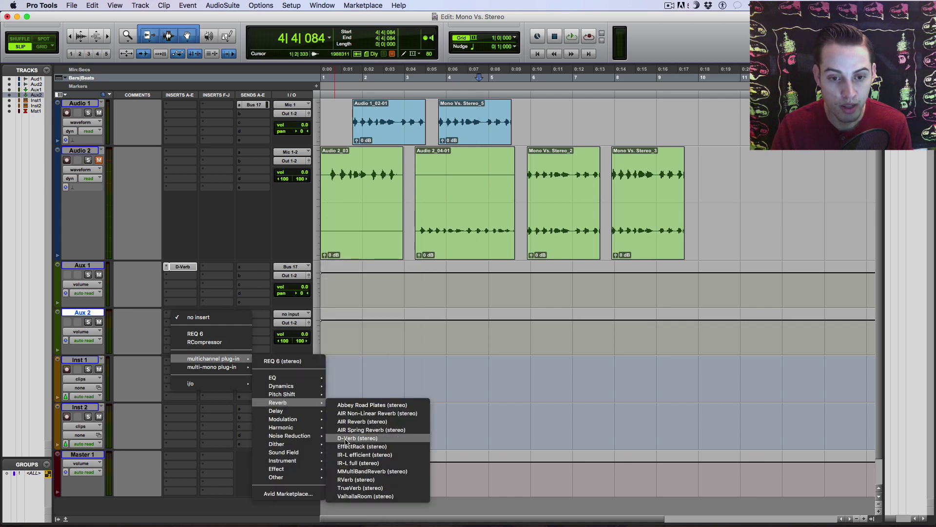
pyautogui.click(371, 441)
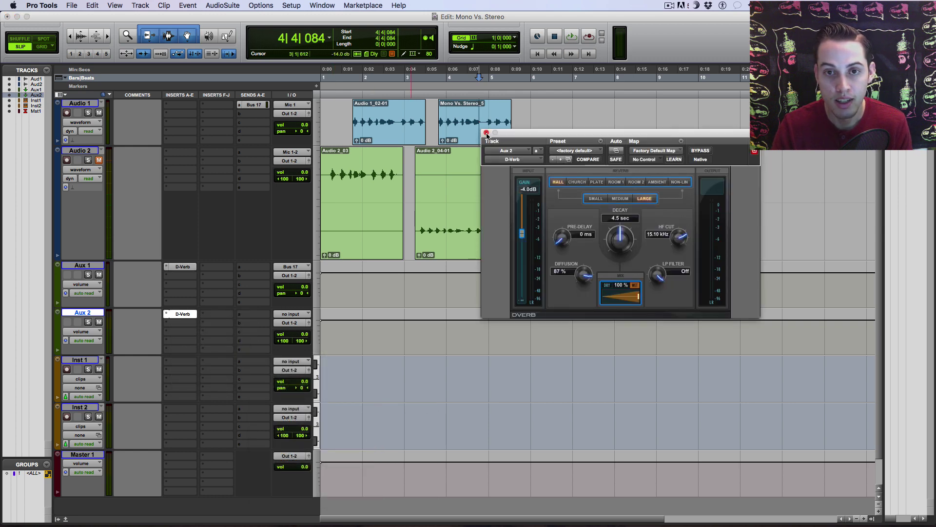
pyautogui.click(486, 133)
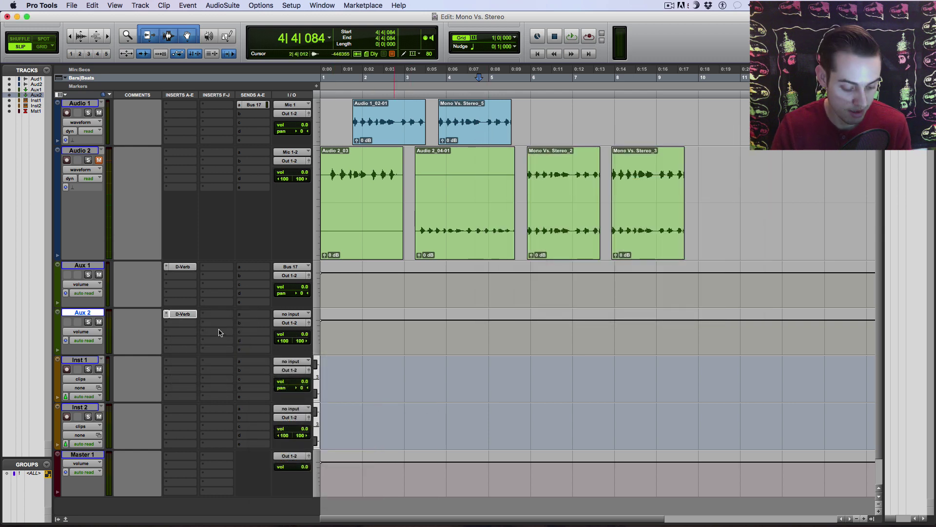
# - Set the input of Aux 2 to Bus 15-16 (Stereo)
pyautogui.click(290, 315)
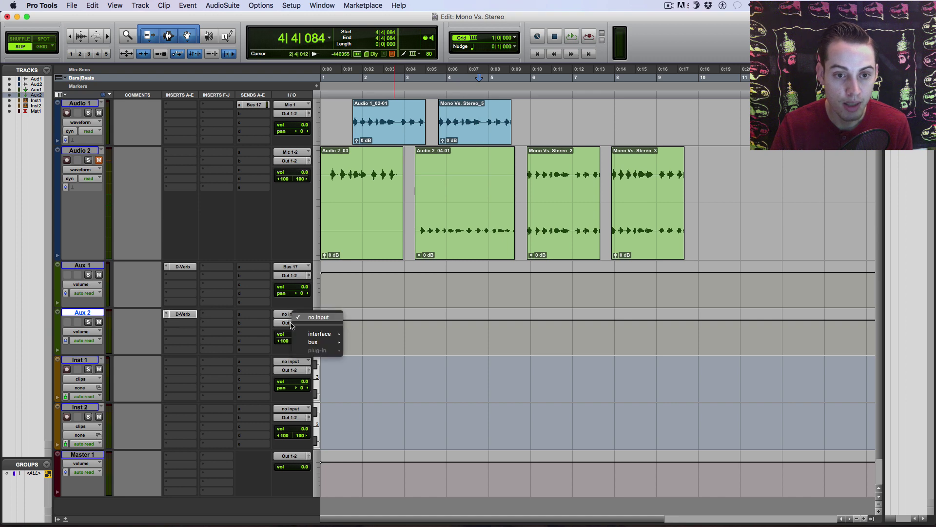
pyautogui.moveTo(308, 346)
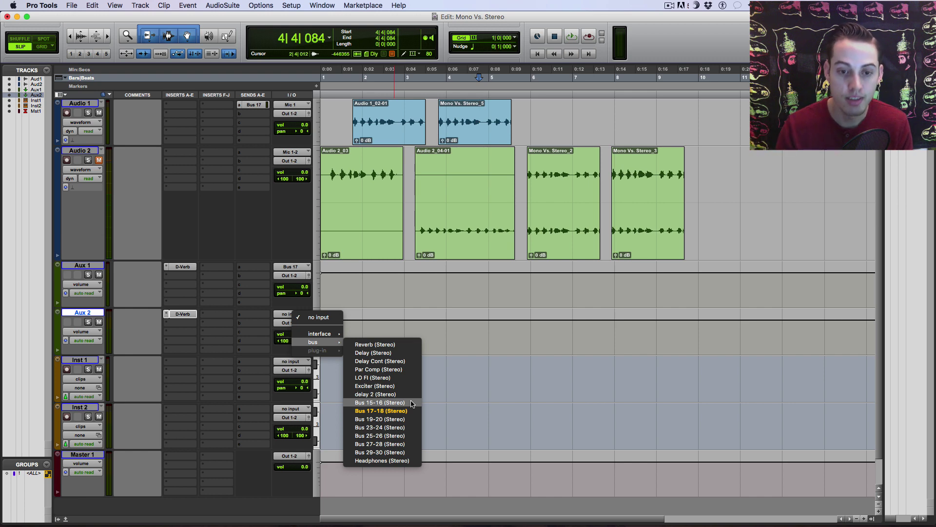
pyautogui.click(386, 403)
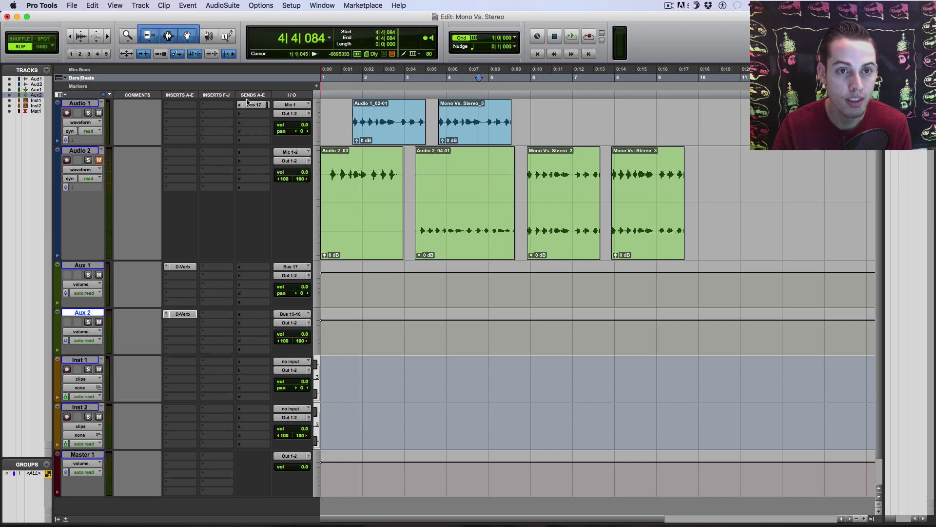
# - Route Audio 1's send c to Bus 15-16 (Stereo), set its level to 0.0 dB and close the send window
pyautogui.click(246, 125)
pyautogui.moveTo(266, 150)
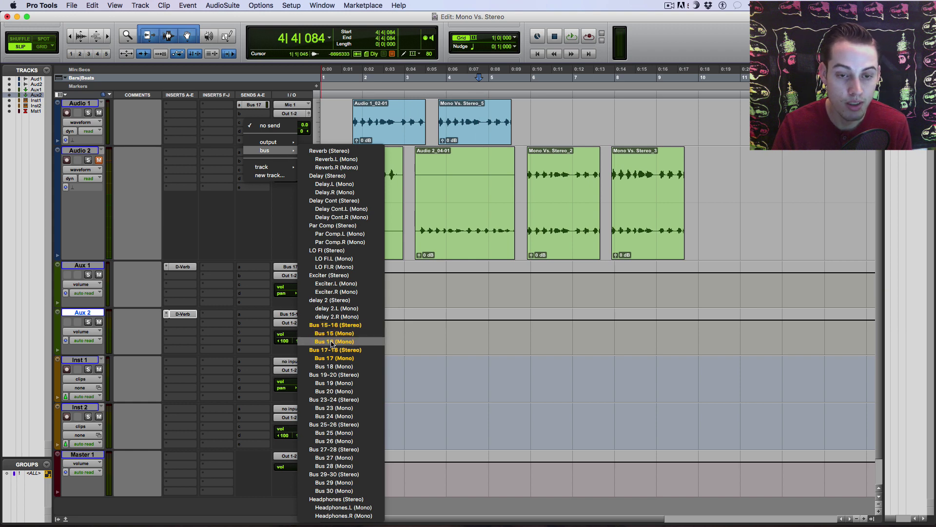
pyautogui.click(336, 324)
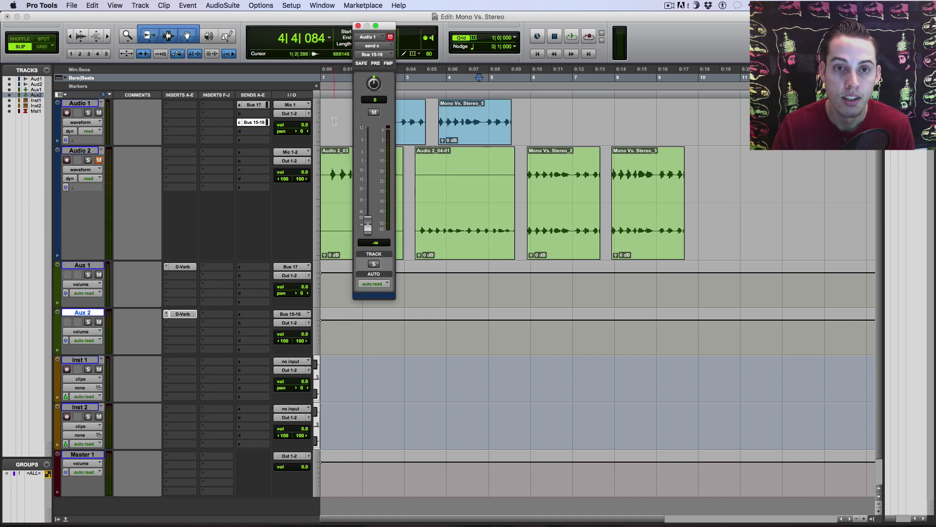
pyautogui.keyDown('alt'); pyautogui.click(368, 224); pyautogui.keyUp('alt')
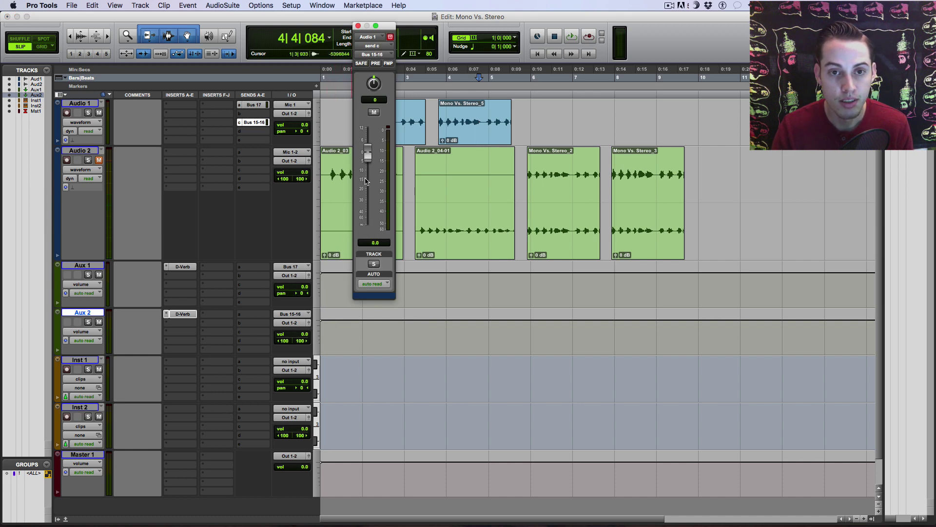
pyautogui.click(358, 26)
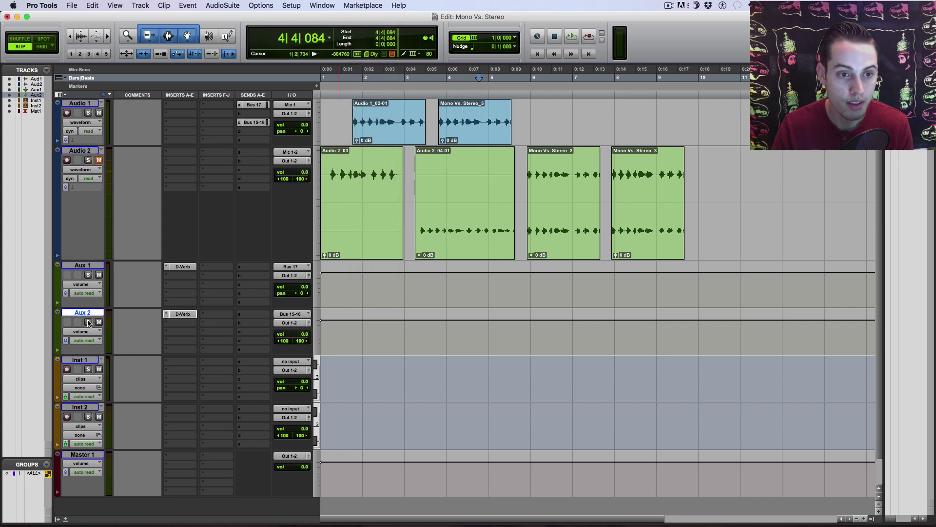
# - Mute Audio 1's Bus 17 send and play from just before the first clip to hear the stereo reverb alone
pyautogui.click(250, 106)
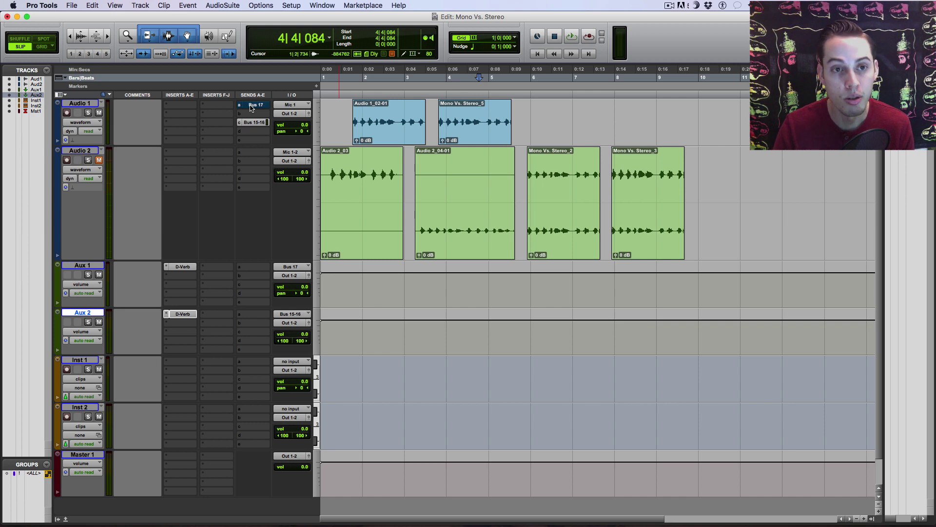
pyautogui.click(351, 108)
pyautogui.press('space')
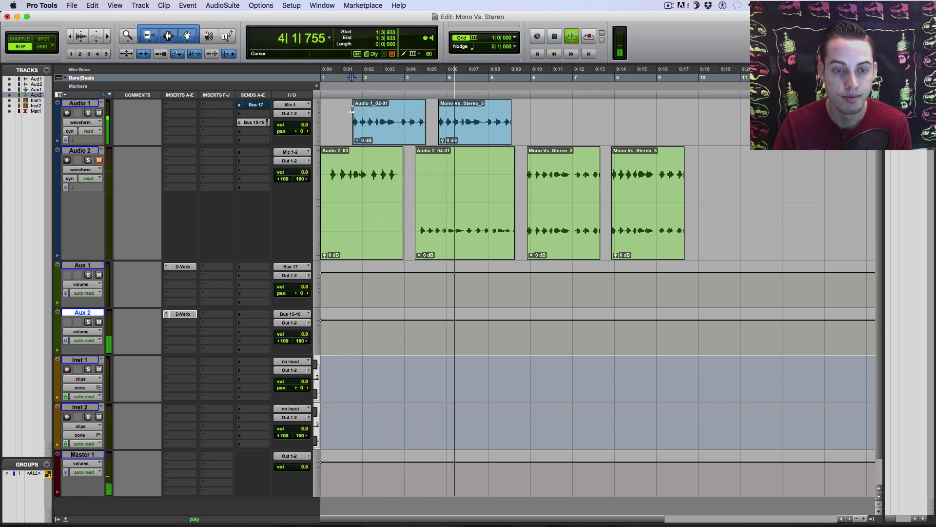
pyautogui.press('space')
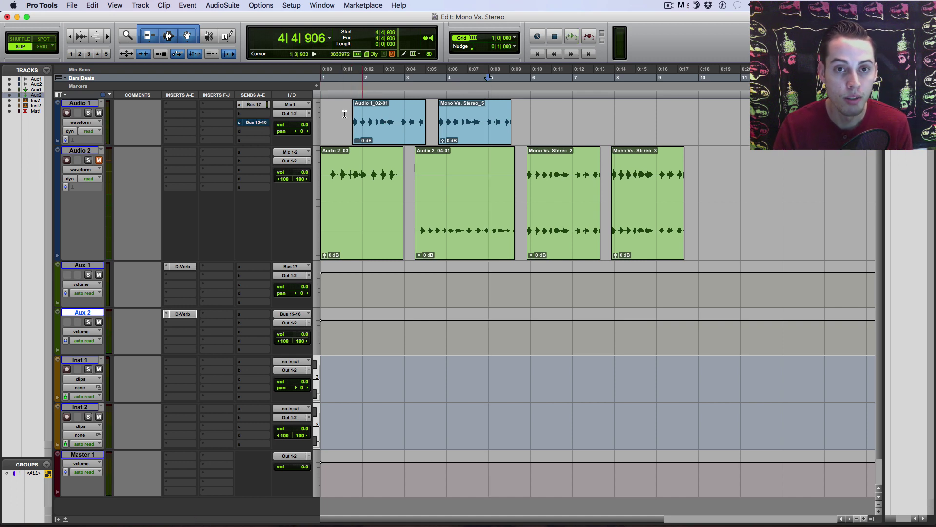
# - Play Audio 1 while alternating the mute between its Bus 17 and Bus 15-16 sends to compare mono and stereo reverb
pyautogui.click(350, 110)
pyautogui.press('space')
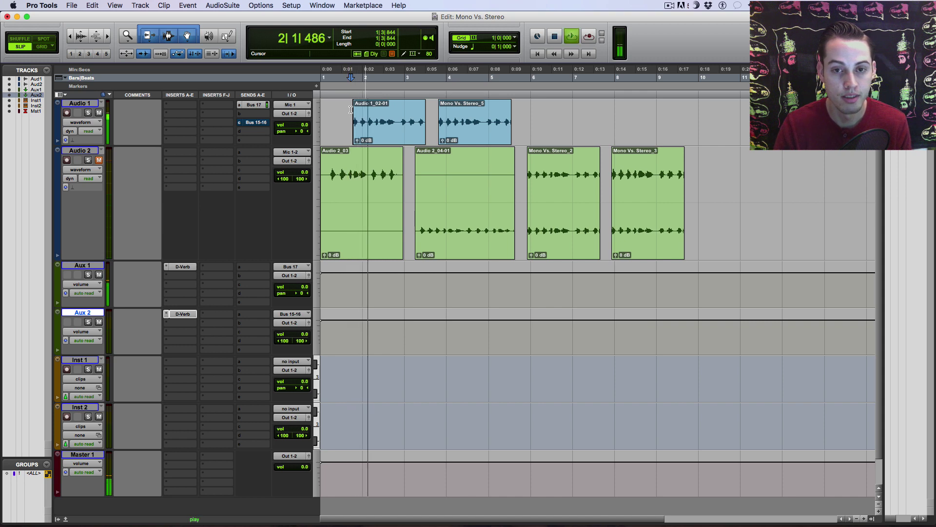
pyautogui.press('space')
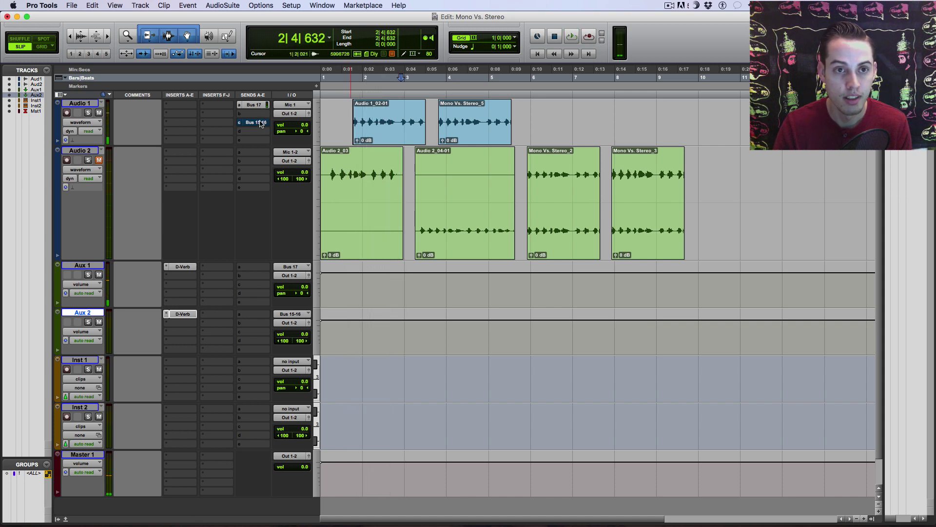
pyautogui.press('space')
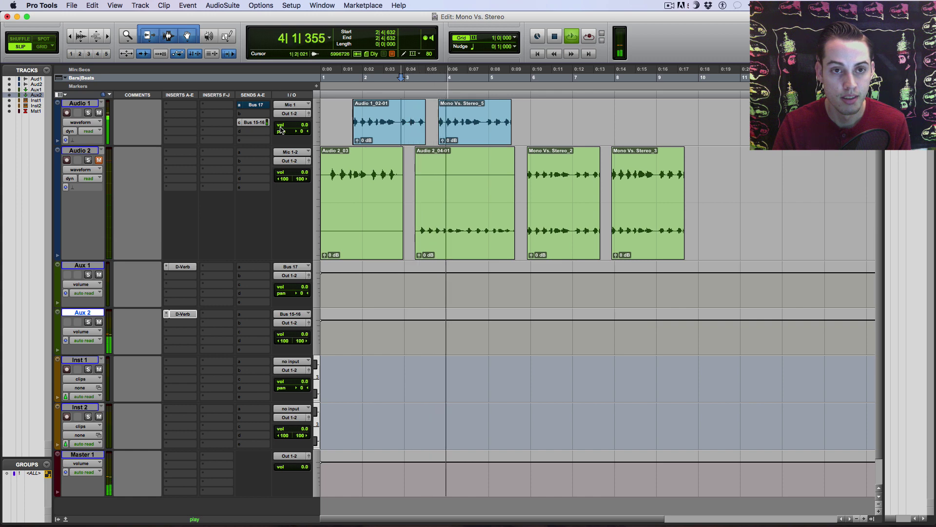
pyautogui.press('space')
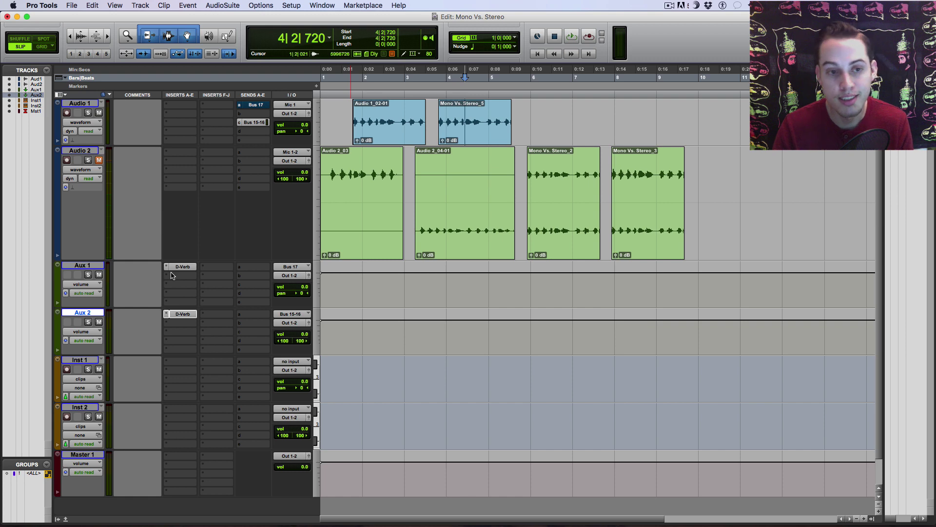
# - Select Audio 1's first clip, insert AIR Lo-Fi (mono) in Aux 1's second insert slot and load its 03 Soft Brilliance preset
pyautogui.click(379, 120)
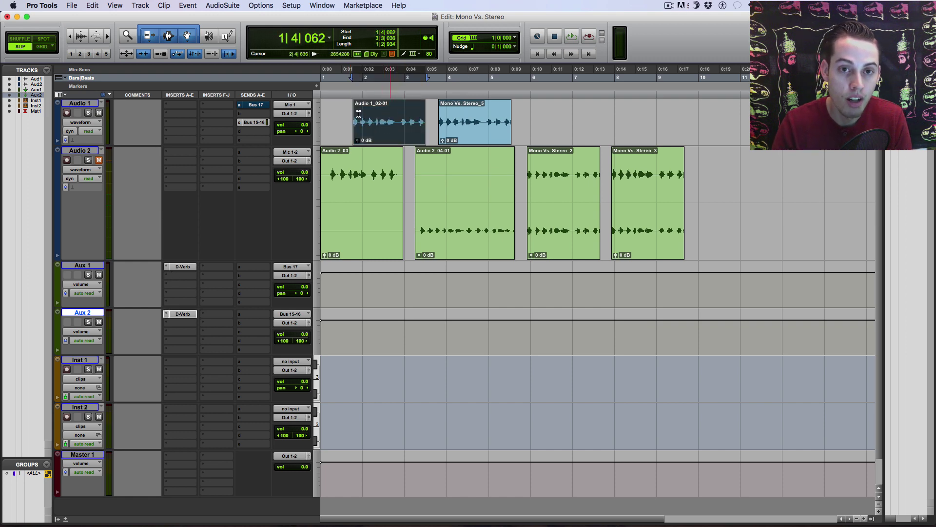
pyautogui.click(169, 279)
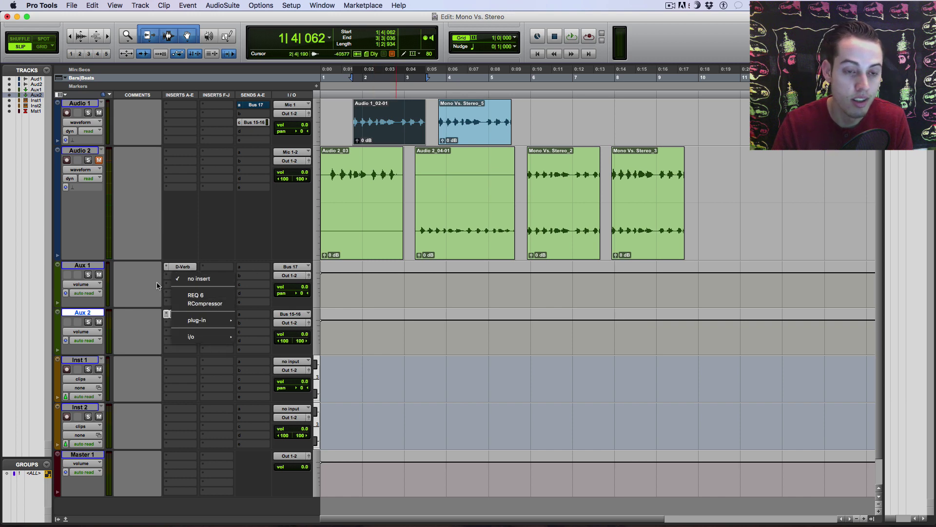
pyautogui.click(167, 280)
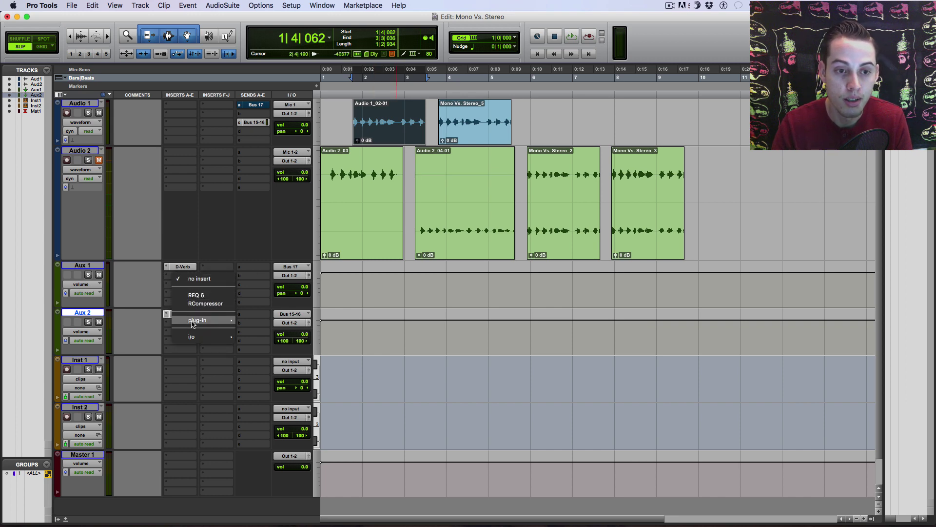
pyautogui.moveTo(220, 322)
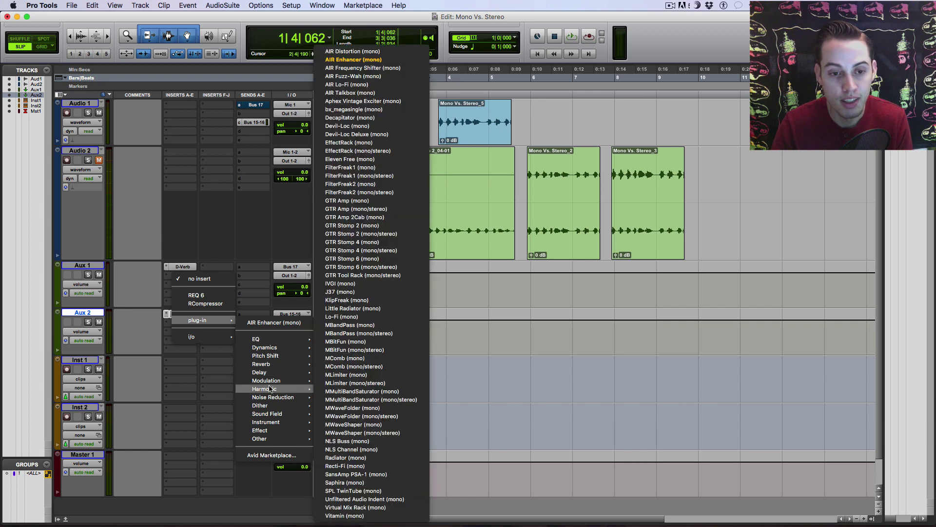
pyautogui.moveTo(269, 389)
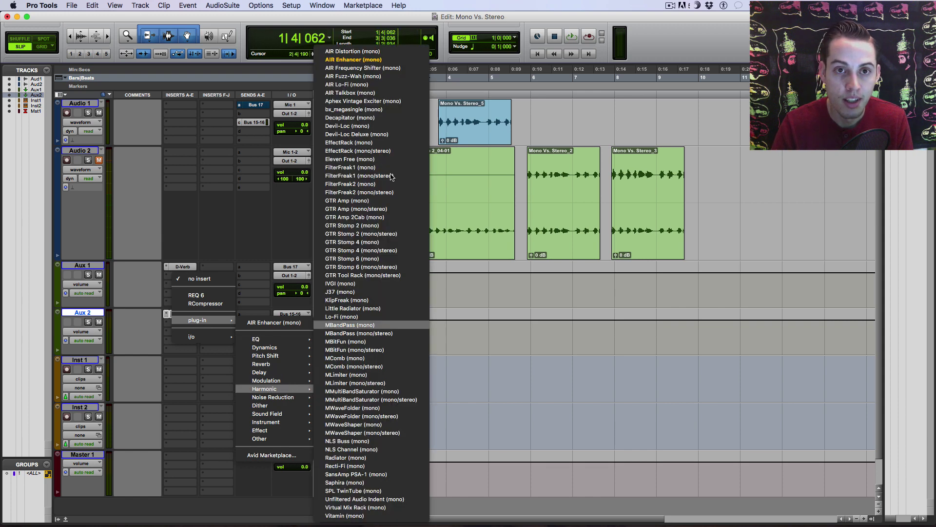
pyautogui.click(341, 86)
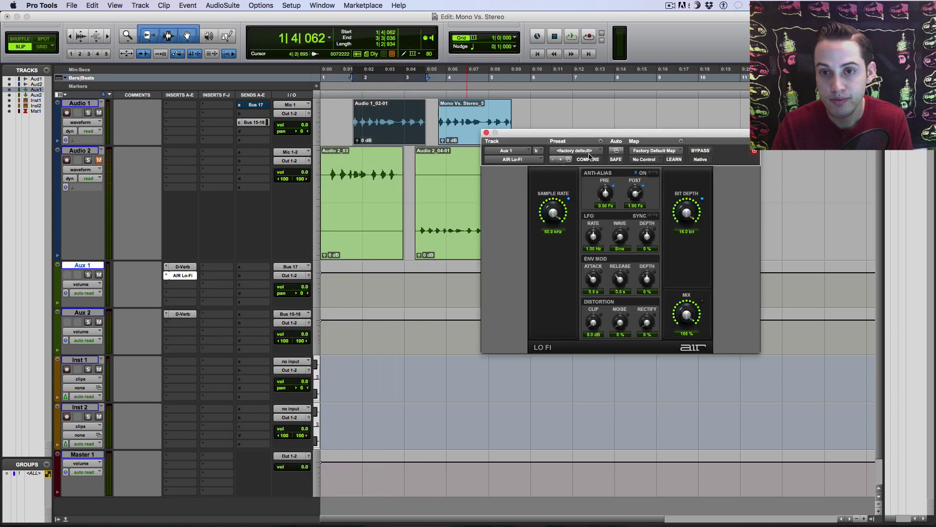
pyautogui.click(574, 150)
pyautogui.click(636, 45)
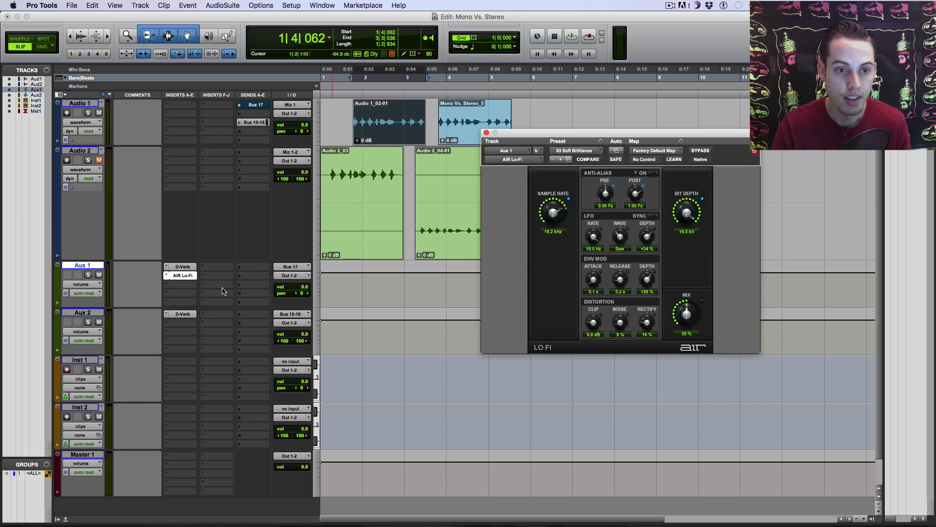
# - With only the Bus 17 send unmuted, bypass Aux 1's D-Verb and set the AIR Lo-Fi mix to 100 % during playback
pyautogui.click(183, 267)
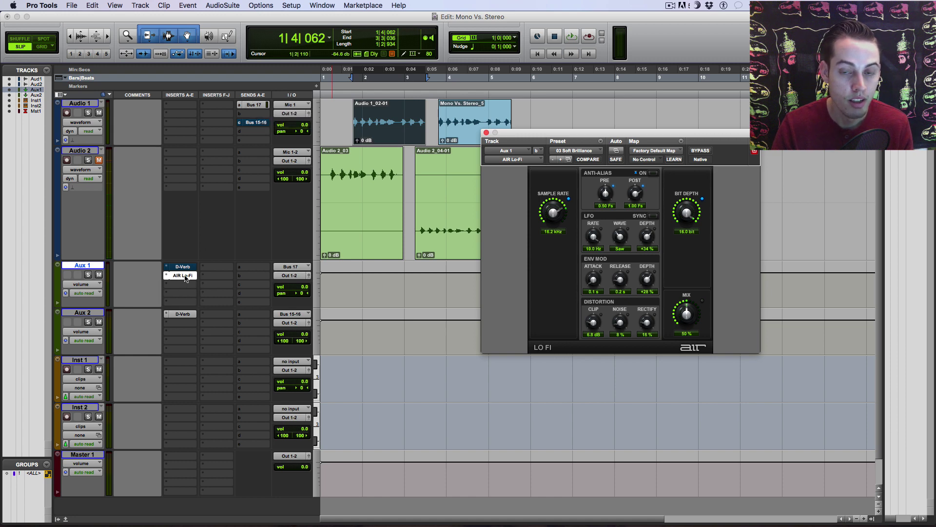
pyautogui.press('space')
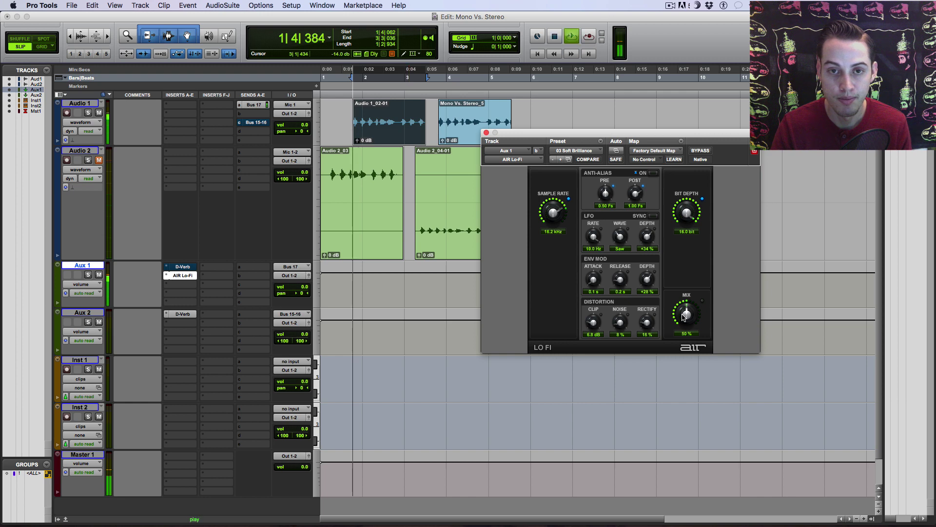
pyautogui.moveTo(684, 317); pyautogui.dragTo(688, 259)
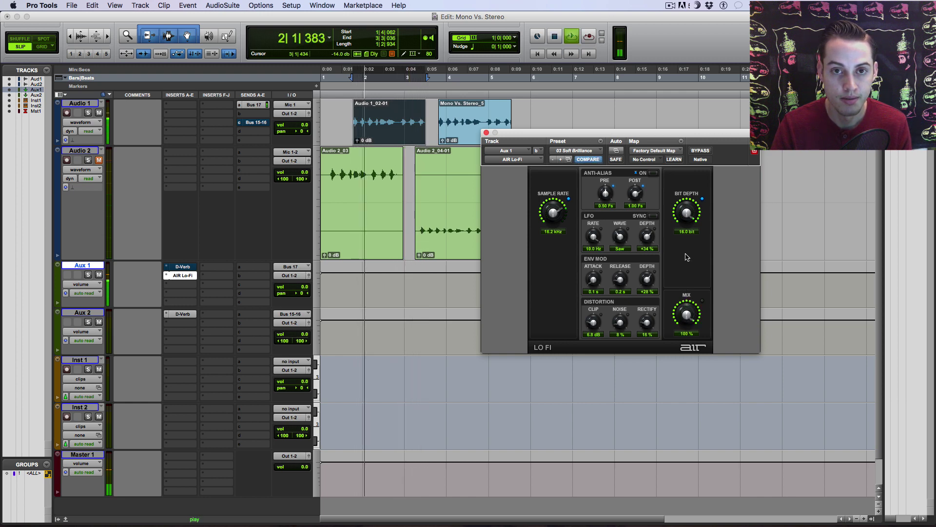
pyautogui.press('space')
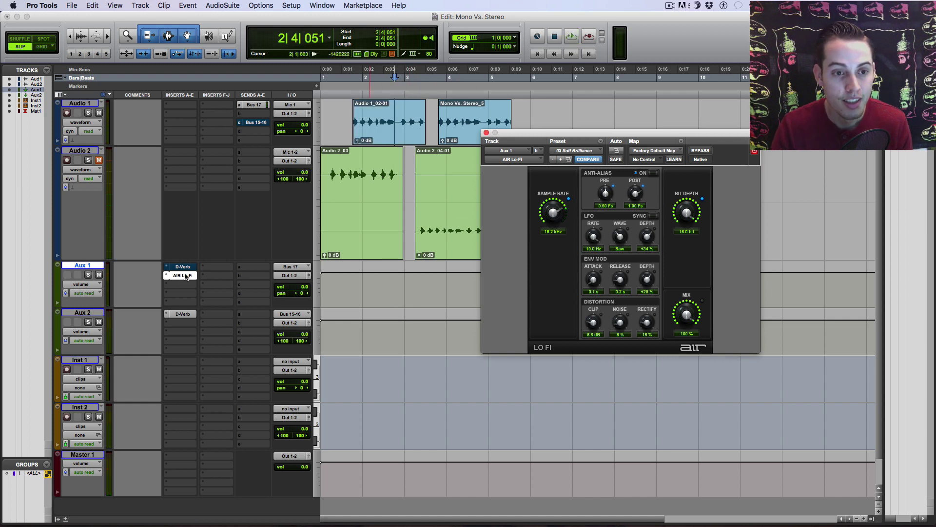
# - Try to move the AIR Lo-Fi insert from Aux 1 to the third insert slot of Aux 2
pyautogui.moveTo(182, 277); pyautogui.dragTo(181, 333)
pyautogui.press('Return')
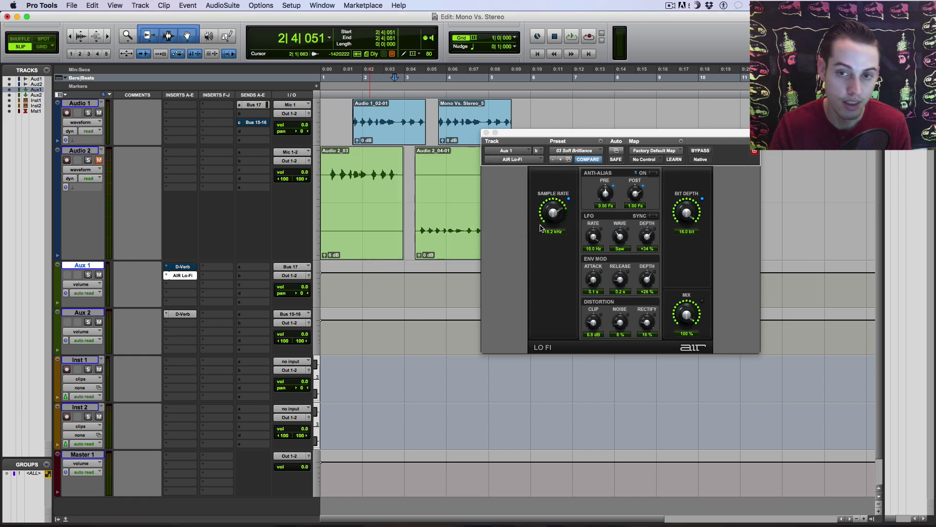
# - Insert AIR Lo-Fi (stereo) in Aux 2's third insert slot and load its 03 Soft Brilliance preset
pyautogui.click(166, 334)
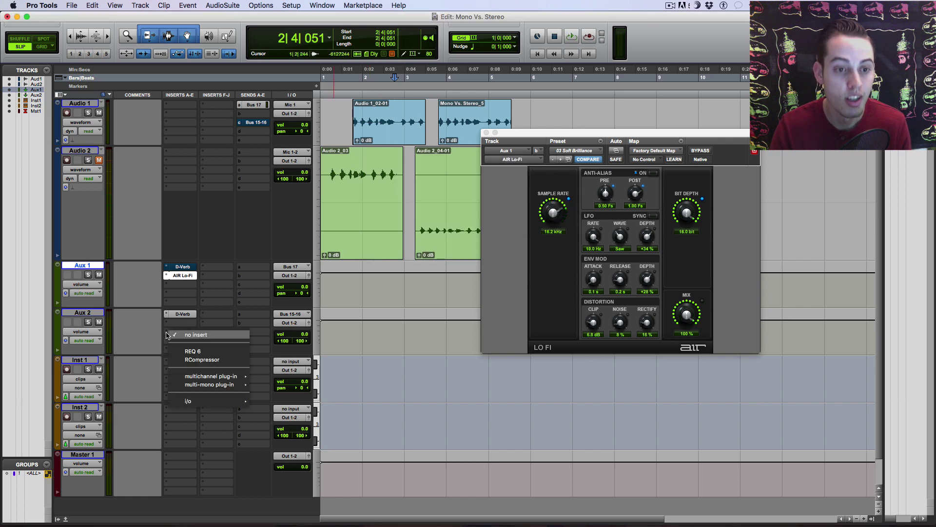
pyautogui.moveTo(219, 379)
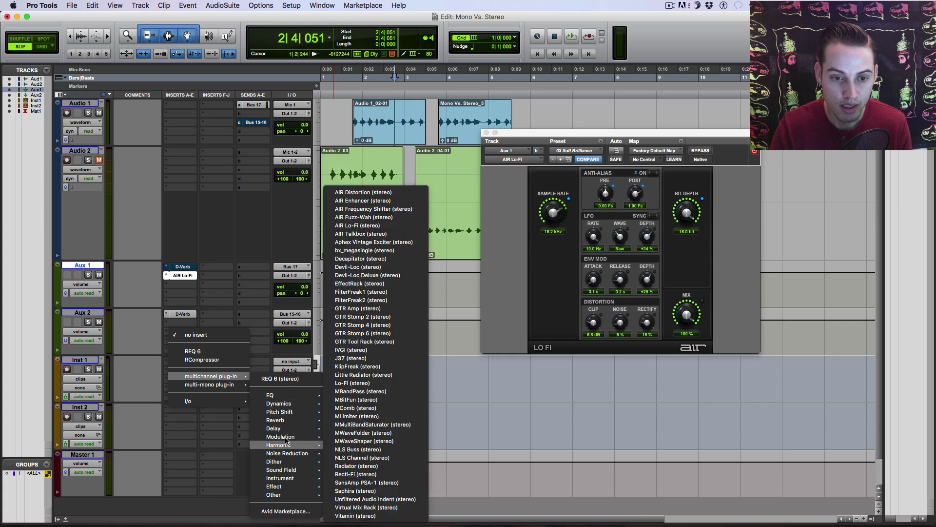
pyautogui.moveTo(287, 445)
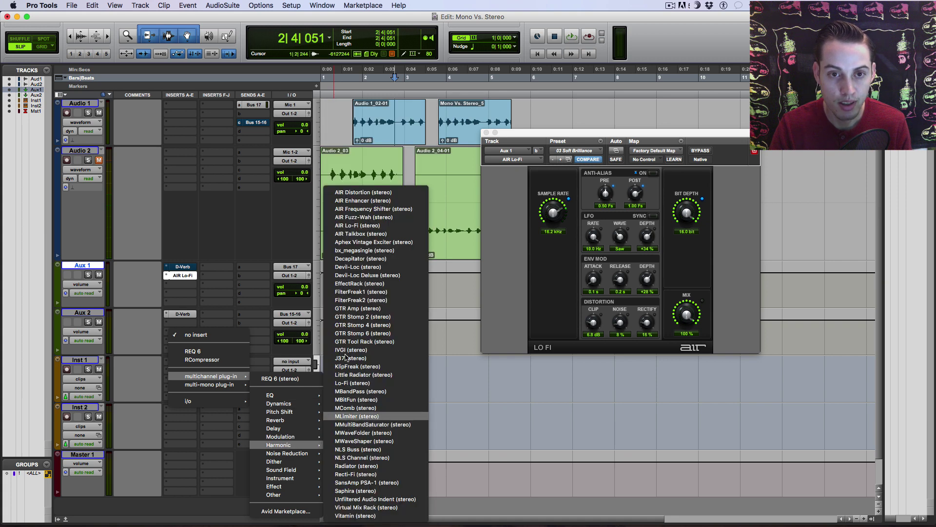
pyautogui.click(365, 225)
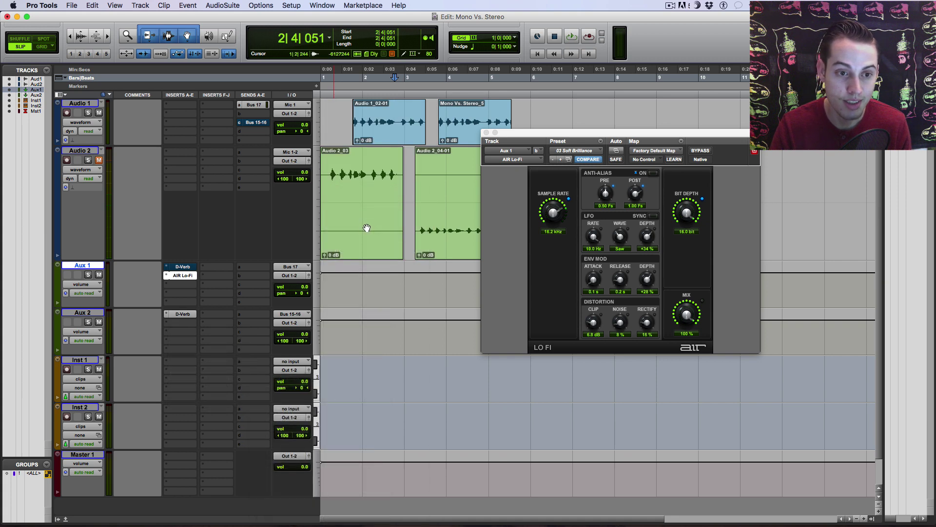
pyautogui.click(591, 151)
pyautogui.click(634, 26)
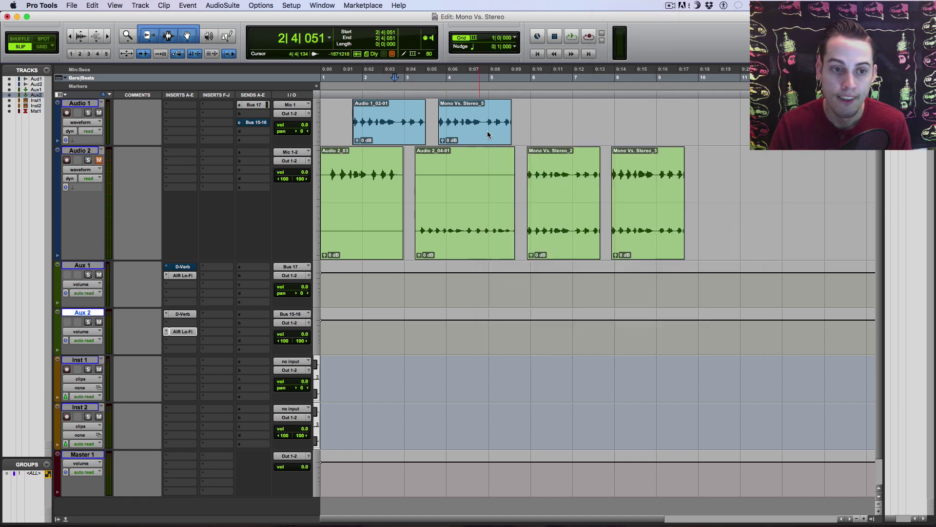
# - Bypass Aux 2's D-Verb, switch Audio 1 from the Bus 17 send to the Bus 15-16 send, and play from just before its first clip
pyautogui.click(182, 331)
pyautogui.keyDown('super'); pyautogui.click(190, 315); pyautogui.keyUp('super')
pyautogui.keyDown('super'); pyautogui.click(254, 122); pyautogui.keyUp('super')
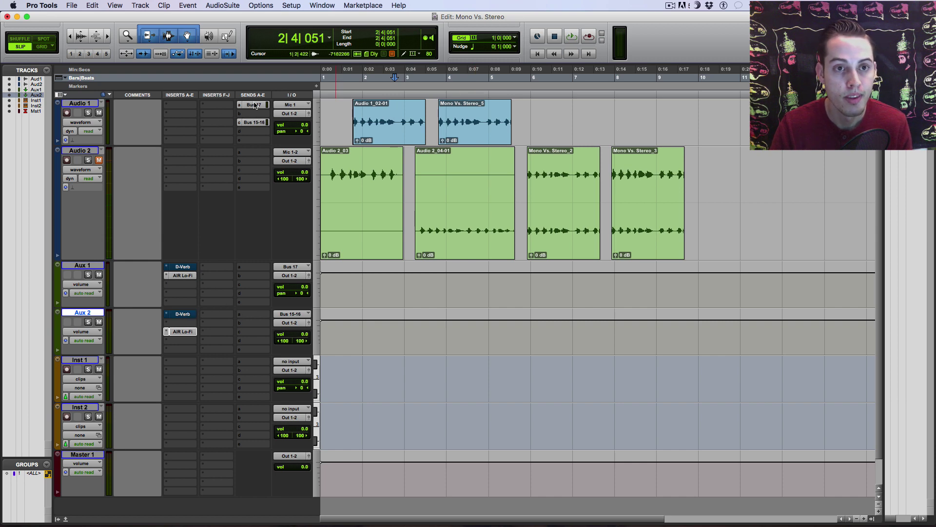
pyautogui.keyDown('super'); pyautogui.click(254, 104); pyautogui.keyUp('super')
pyautogui.click(349, 122)
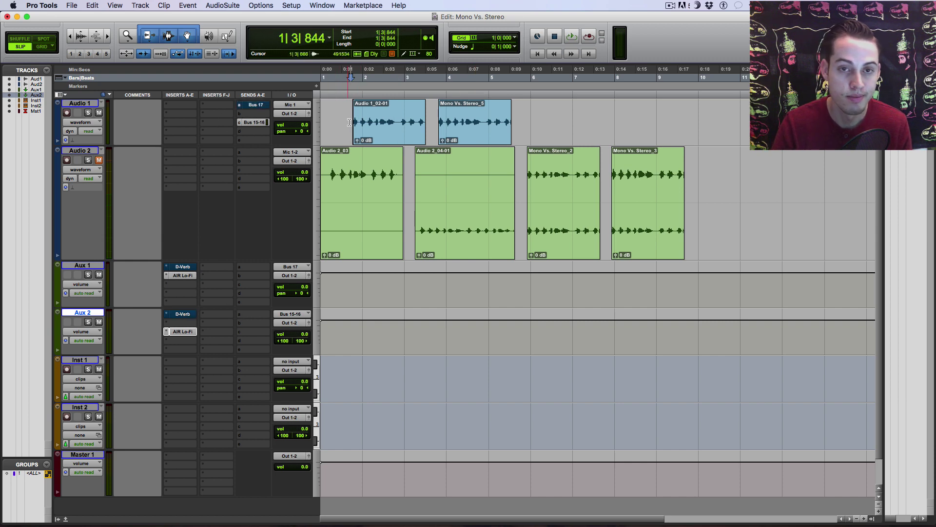
pyautogui.press('space')
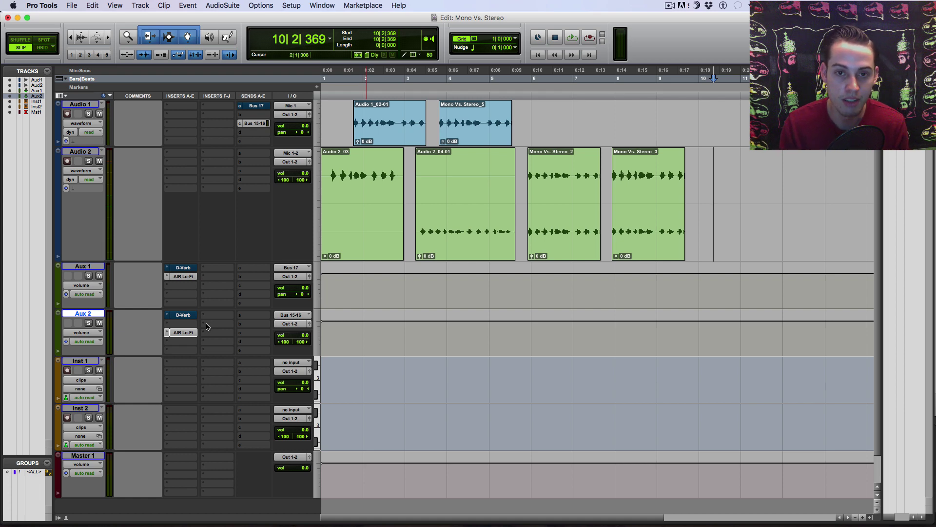
# - Examine the AIR Lo-Fi and D-Verb inserts of Aux 1 and Aux 2 to compare their mono and stereo versions
pyautogui.click(528, 187)
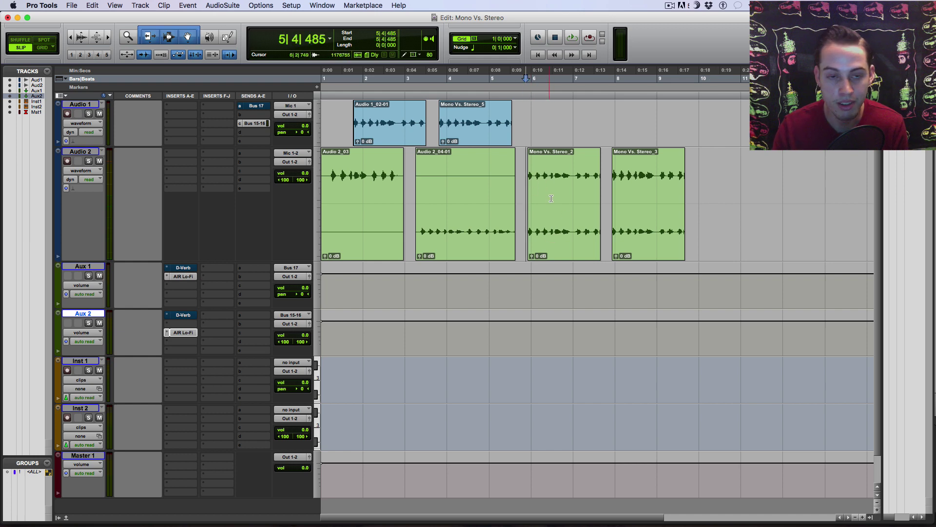
pyautogui.click(184, 332)
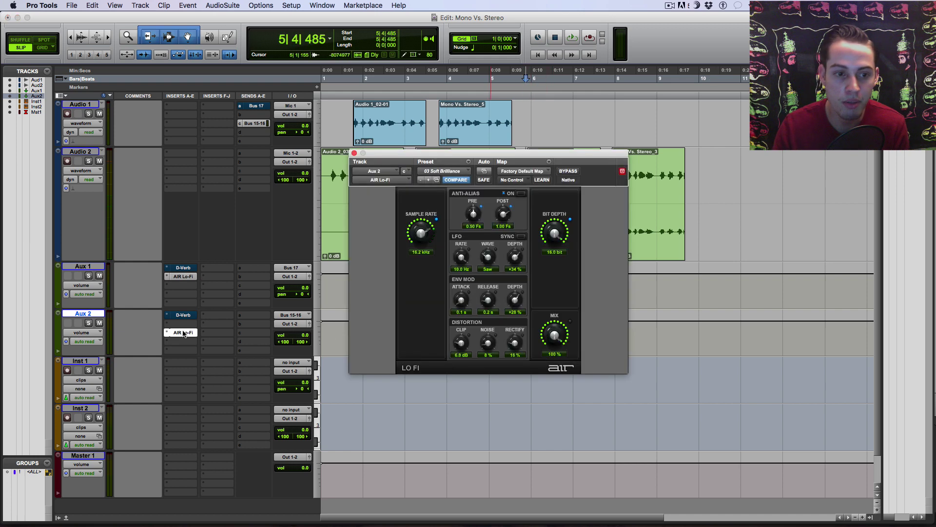
pyautogui.click(184, 277)
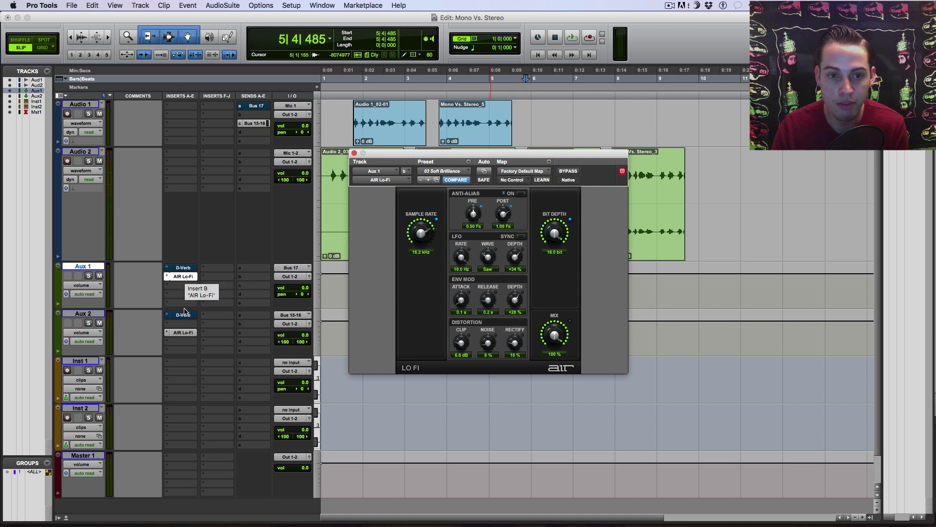
pyautogui.click(182, 332)
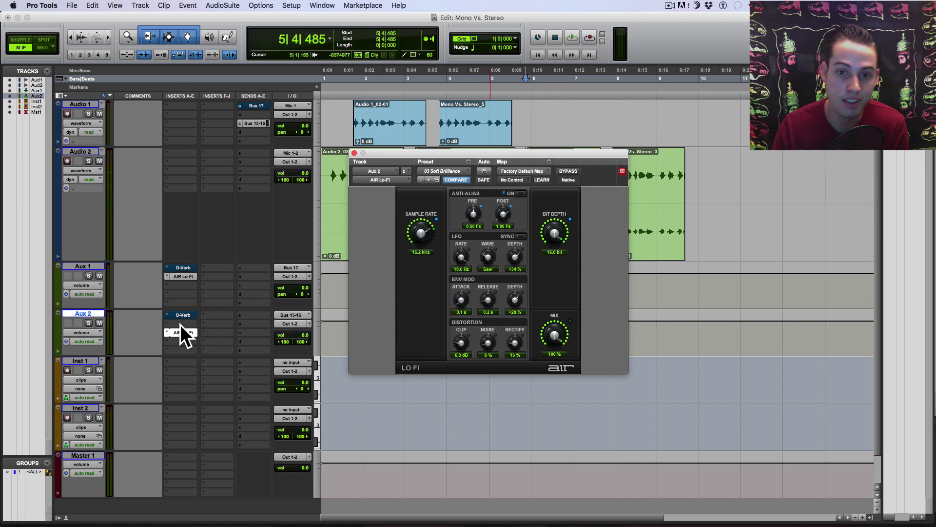
pyautogui.click(95, 266)
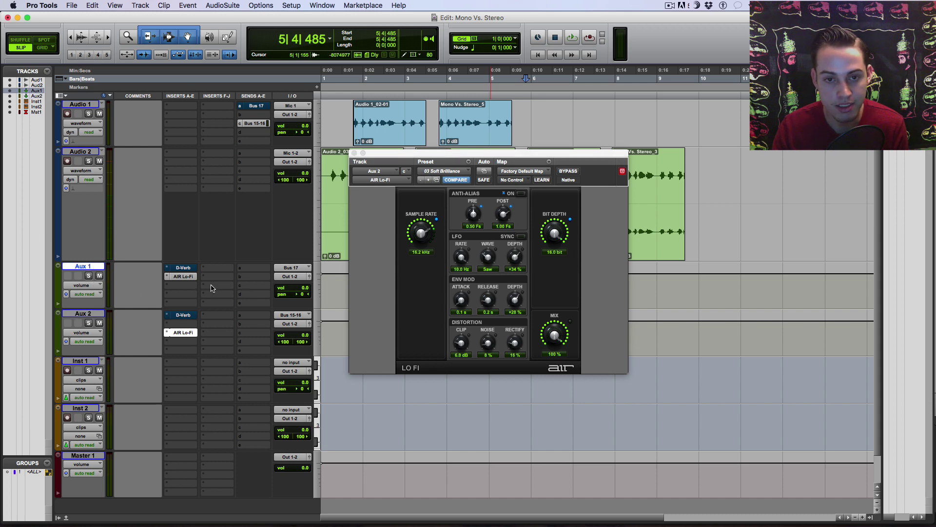
pyautogui.click(354, 153)
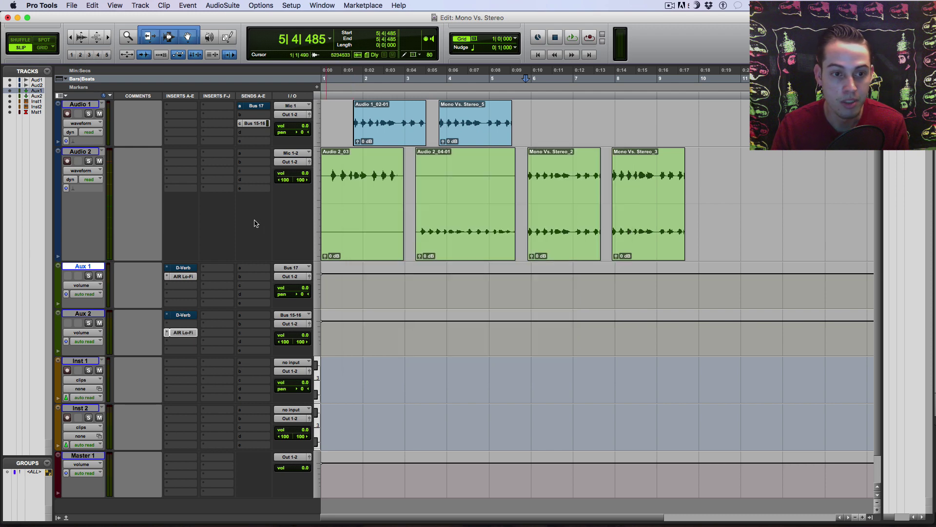
pyautogui.click(185, 268)
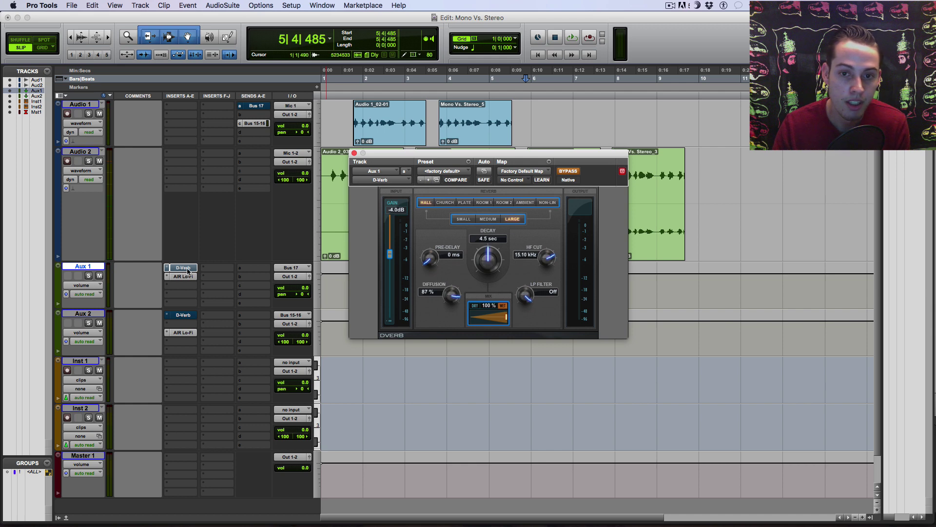
pyautogui.click(184, 316)
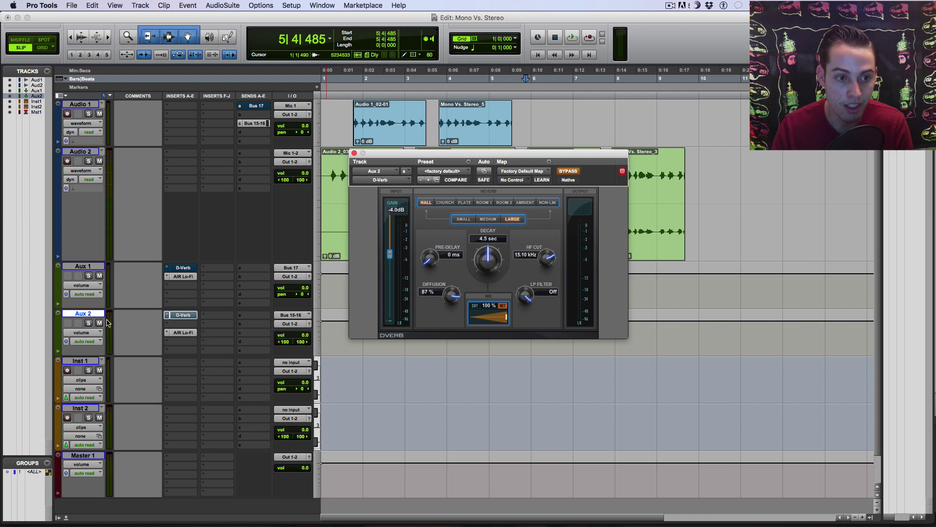
pyautogui.click(183, 333)
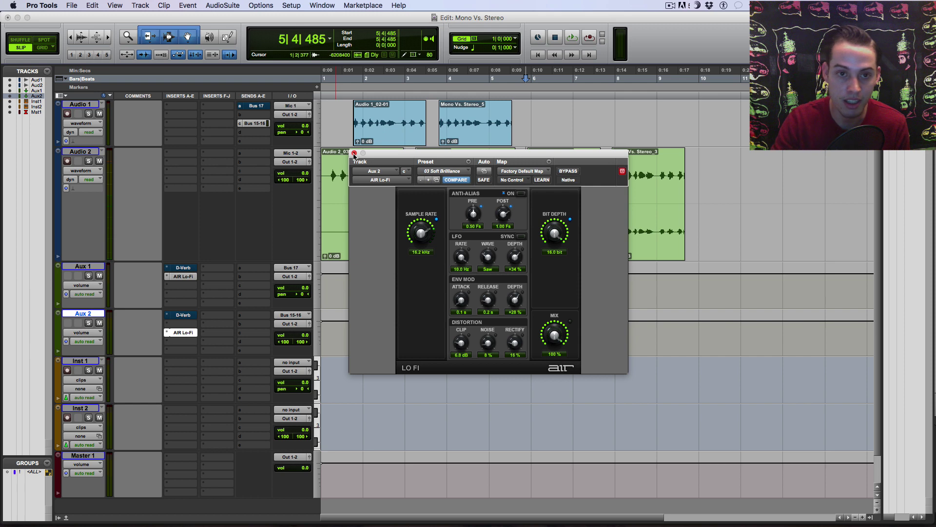
pyautogui.click(354, 153)
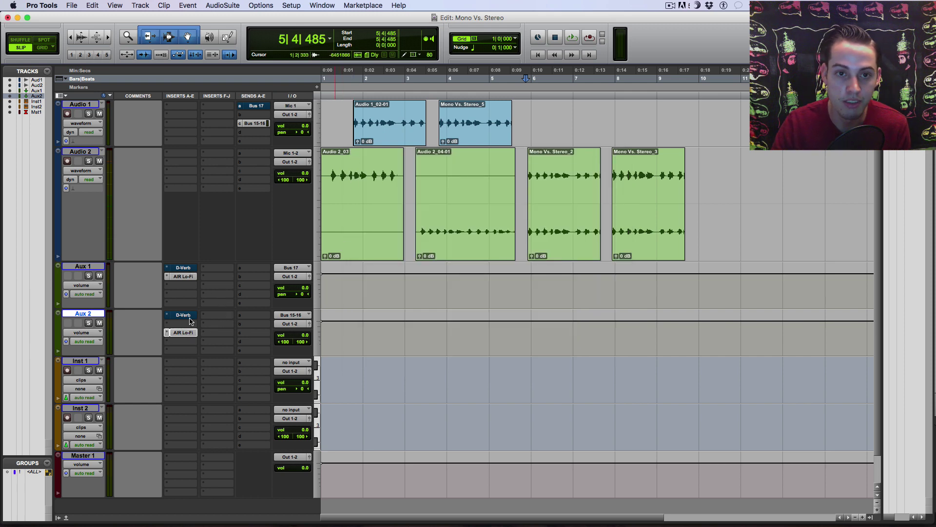
# - Place the edit cursor in Audio 2's first clip and review Aux 2's AIR Lo-Fi insert again
pyautogui.click(337, 174)
pyautogui.click(331, 173)
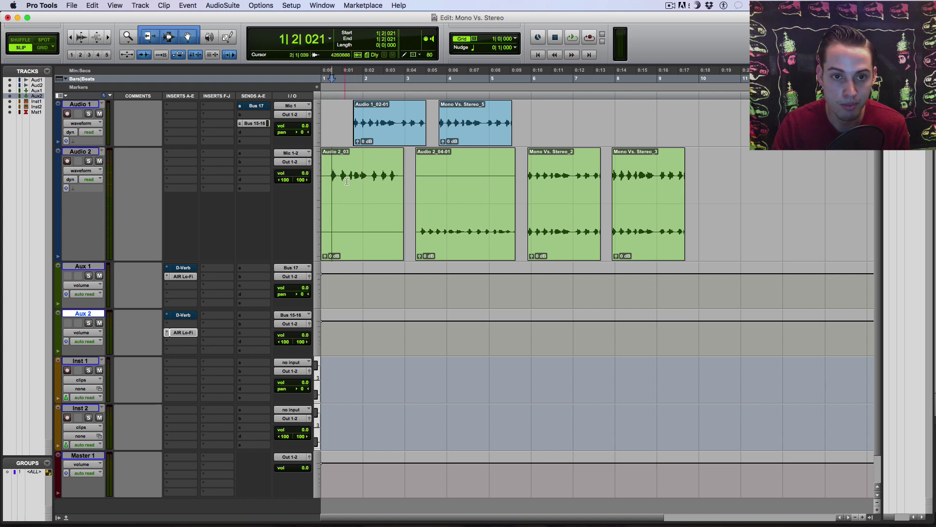
pyautogui.click(359, 178)
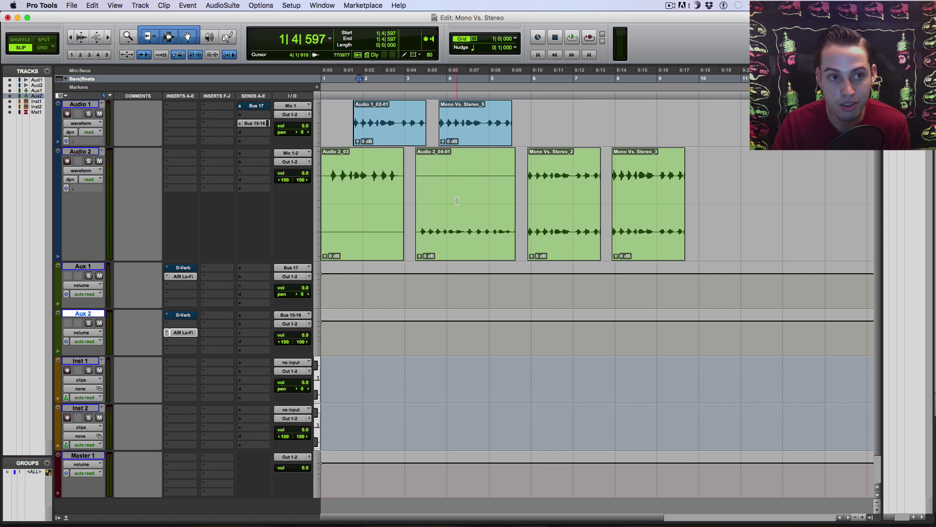
pyautogui.click(185, 334)
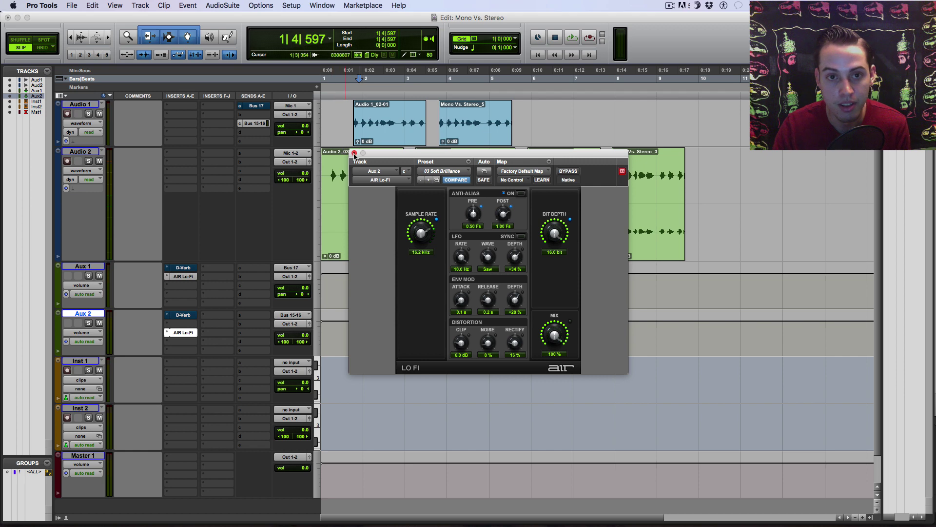
pyautogui.click(192, 332)
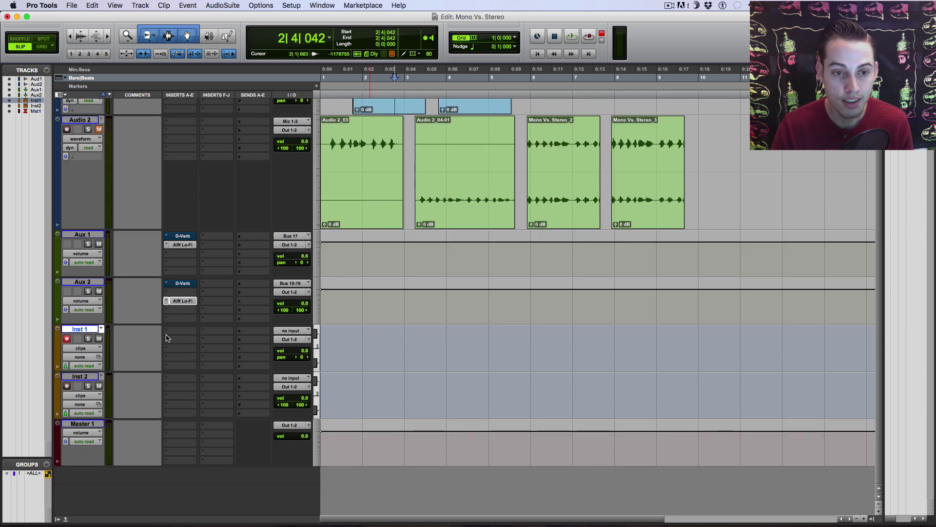
# - Insert the Mini Grand (mono) instrument in the first insert slot of Inst 1
pyautogui.click(168, 333)
pyautogui.moveTo(200, 375)
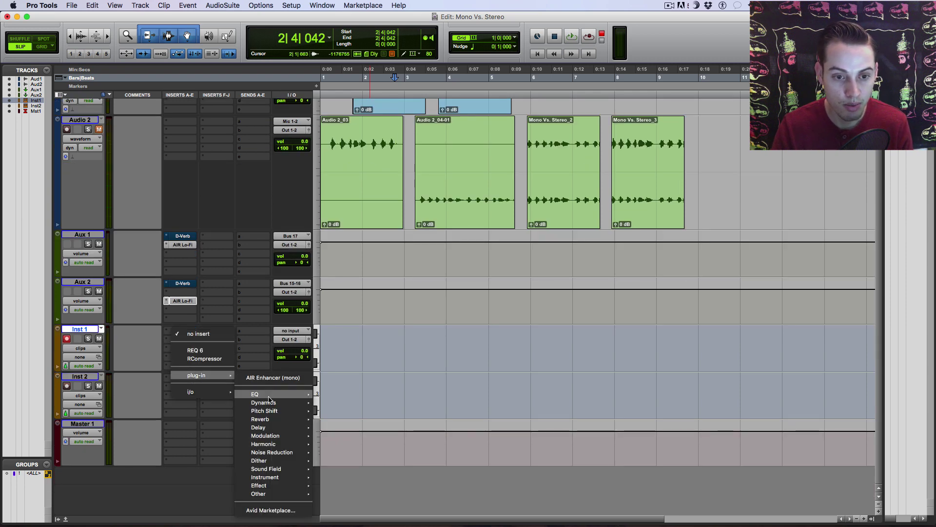
pyautogui.moveTo(271, 477)
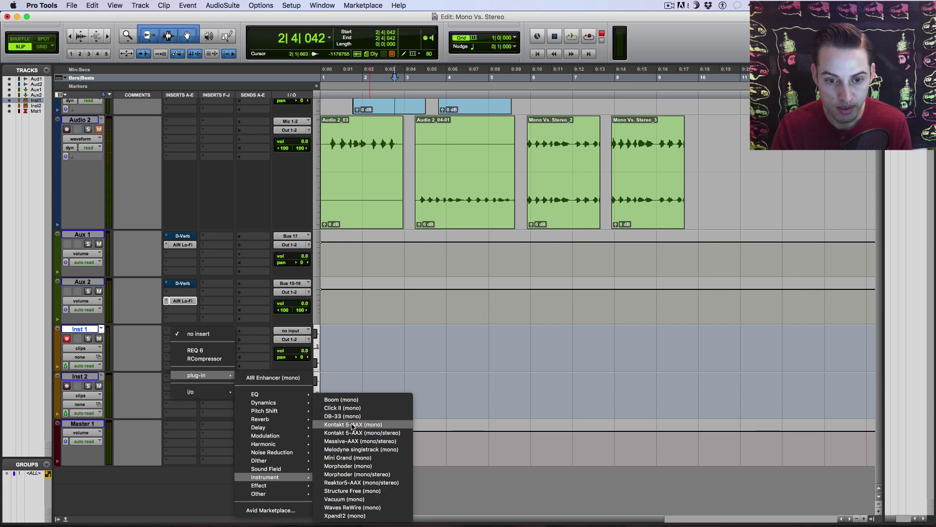
pyautogui.press('Escape')
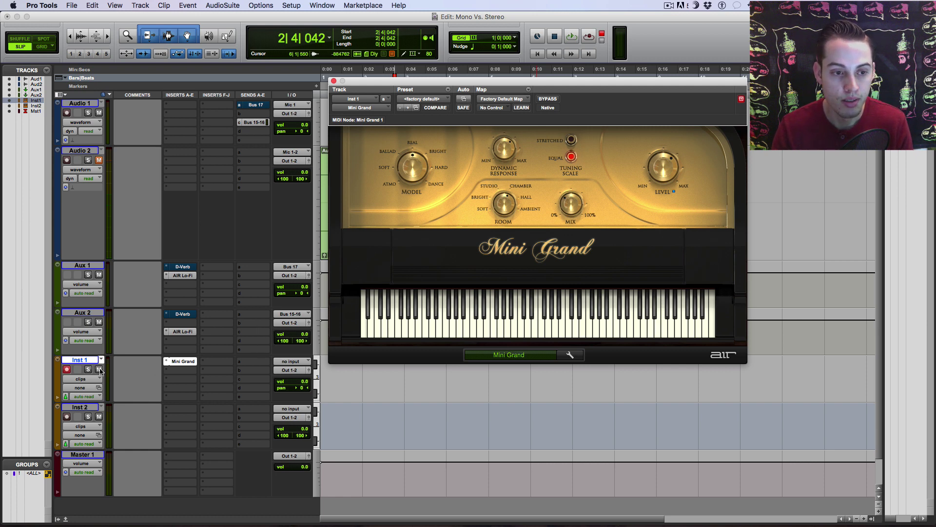
# - Play low, middle and high notes on Inst 1's Mini Grand keyboard to hear its mono output
pyautogui.click(453, 332)
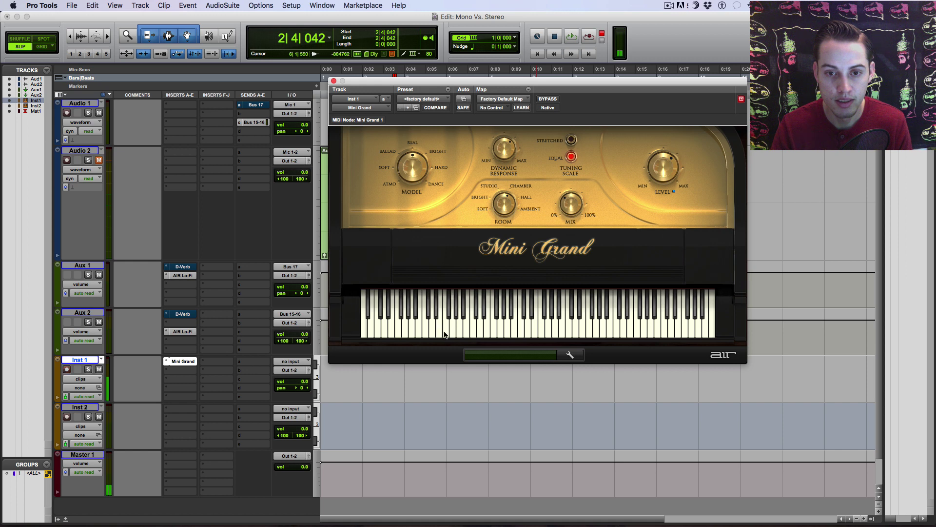
pyautogui.click(405, 331)
pyautogui.click(470, 332)
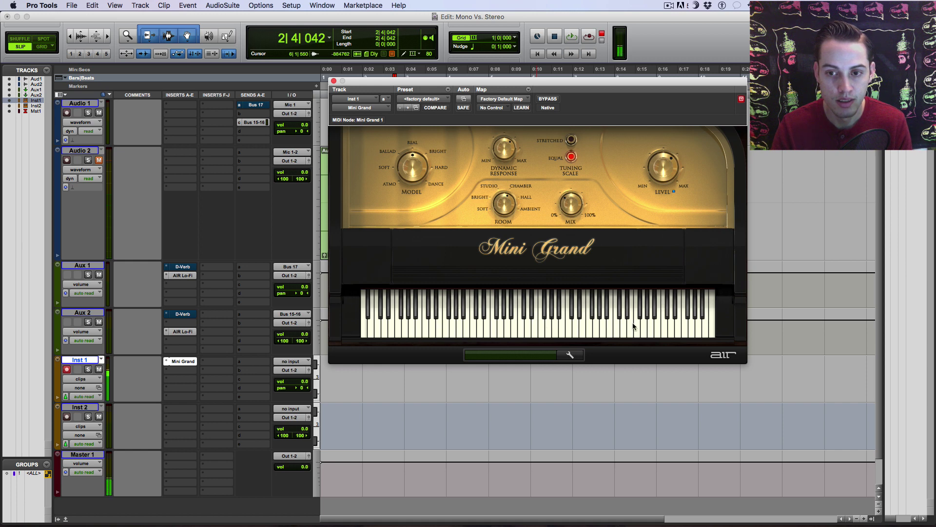
pyautogui.click(631, 324)
pyautogui.click(563, 325)
pyautogui.click(522, 326)
pyautogui.click(388, 324)
pyautogui.click(420, 325)
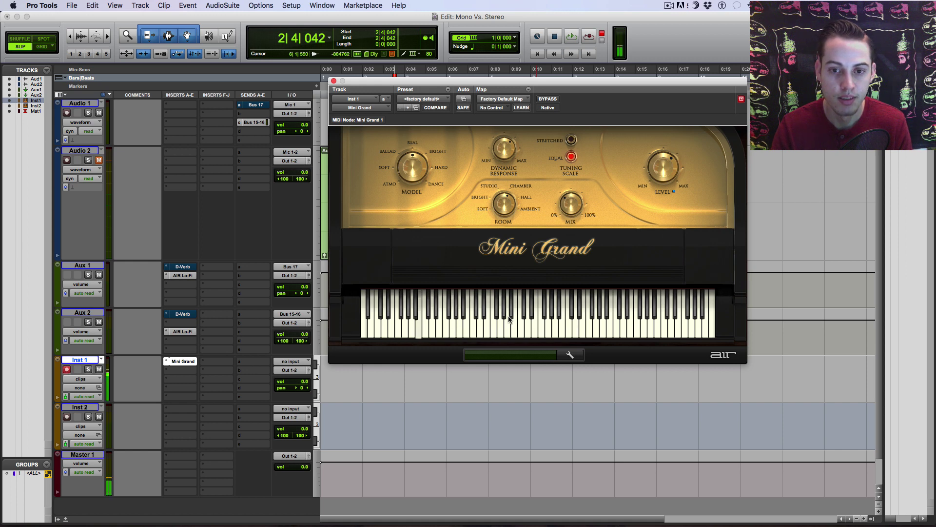
pyautogui.click(527, 326)
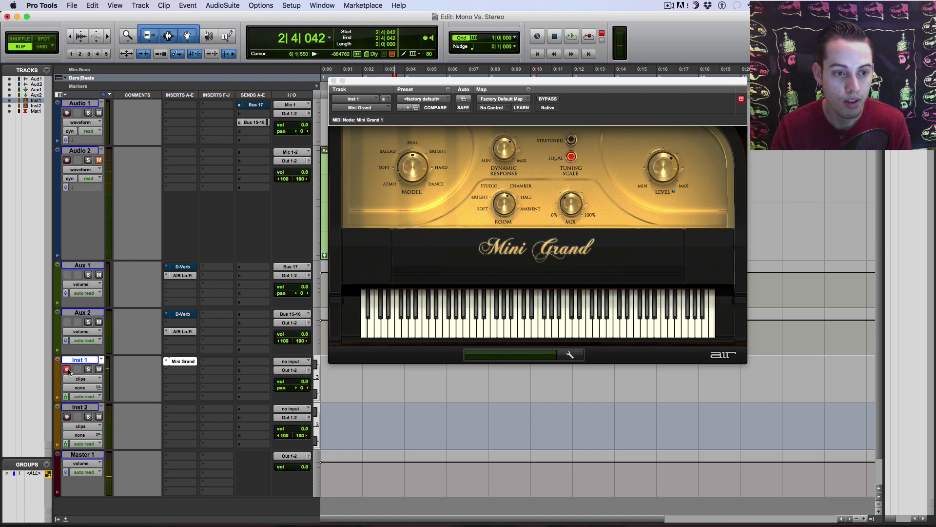
# - Insert the multichannel Mini Grand (stereo) instrument in the first insert slot of Inst 2
pyautogui.click(171, 409)
pyautogui.moveTo(214, 453)
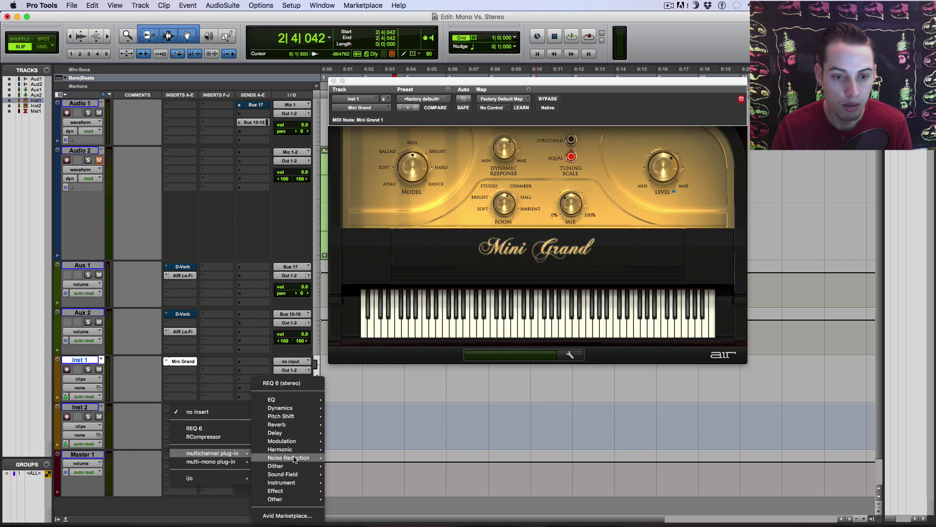
pyautogui.moveTo(287, 482)
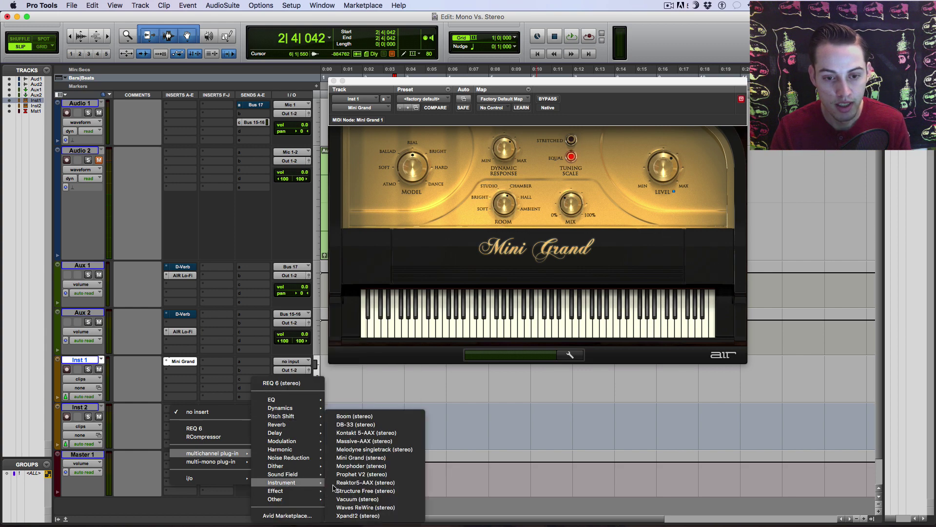
pyautogui.click(361, 457)
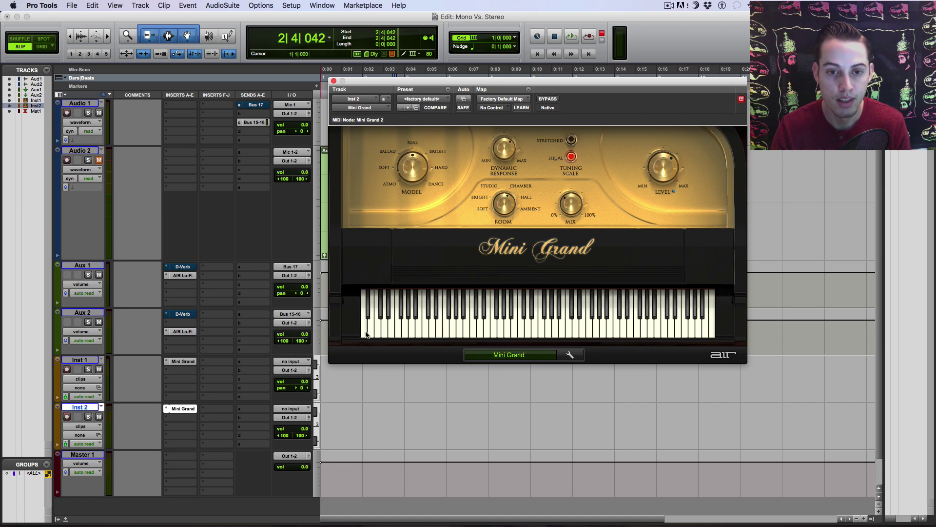
# - Sweep Inst 2's Mini Grand keyboard from lowest to highest key and replay the low notes to hear the stereo spread
pyautogui.moveTo(364, 331); pyautogui.dragTo(714, 319)
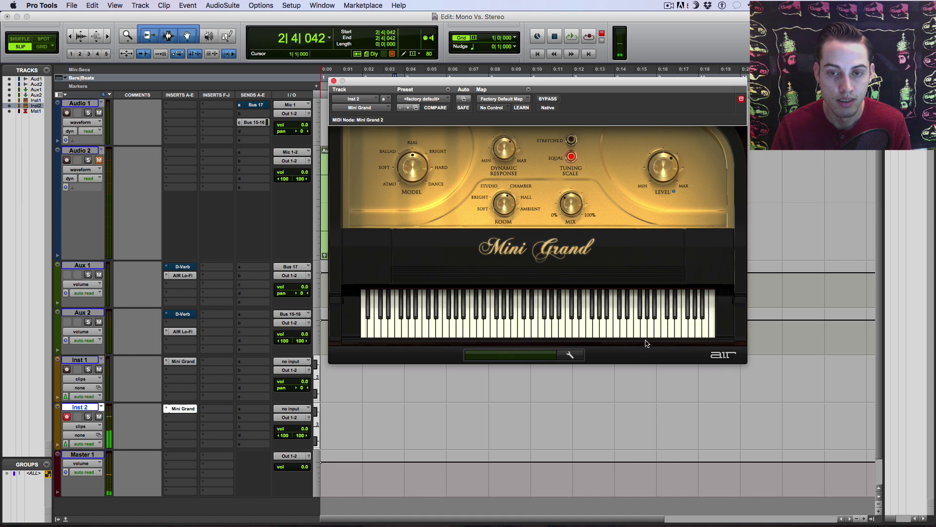
pyautogui.click(365, 329)
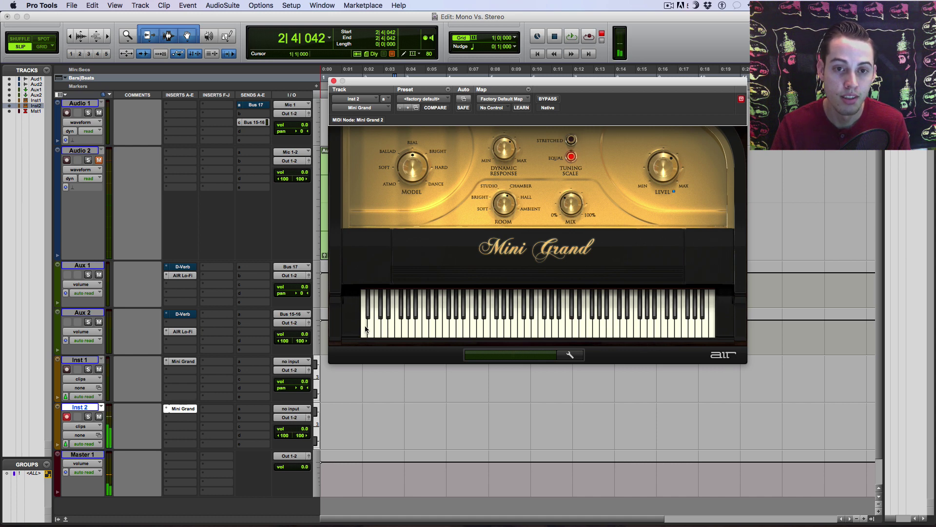
pyautogui.click(365, 329)
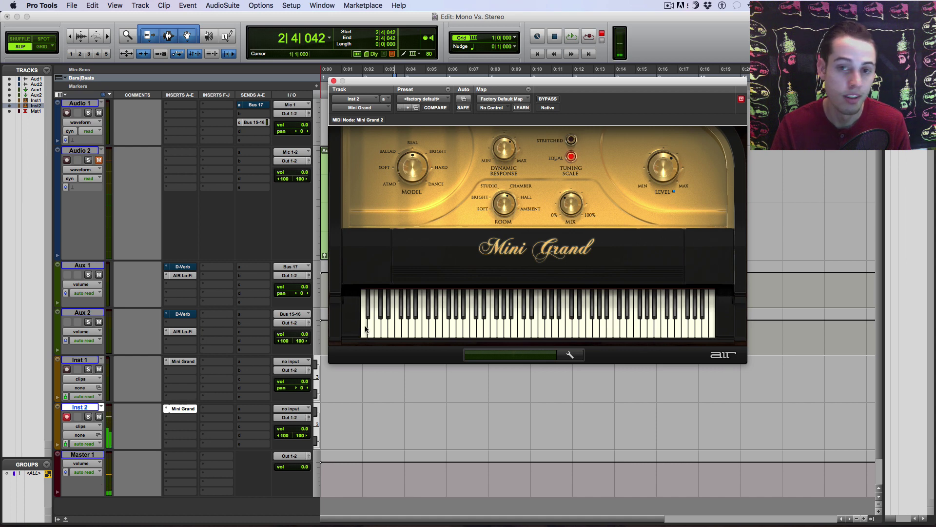
# - Play high, middle and low notes on Inst 2's Mini Grand keyboard to compare their placement in the stereo field
pyautogui.click(714, 327)
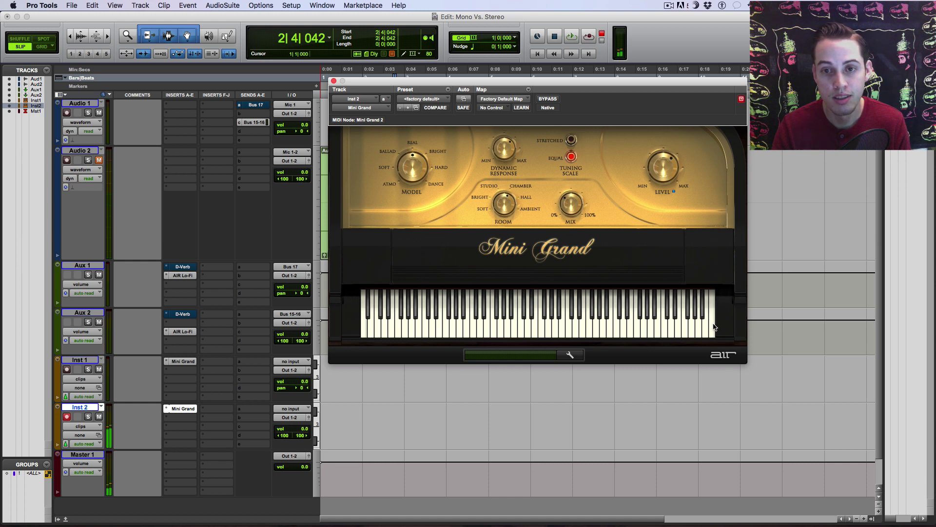
pyautogui.click(515, 331)
pyautogui.click(364, 326)
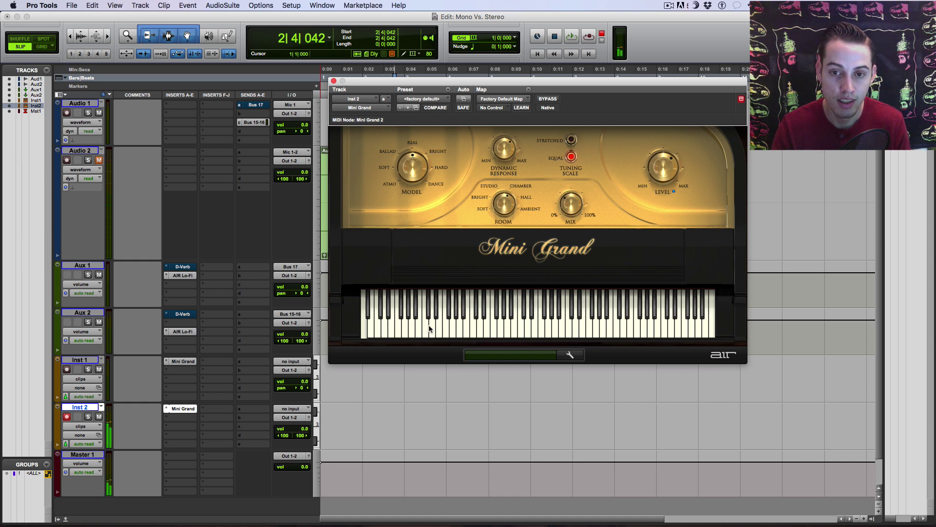
pyautogui.click(445, 326)
pyautogui.click(637, 327)
pyautogui.click(399, 324)
pyautogui.click(385, 324)
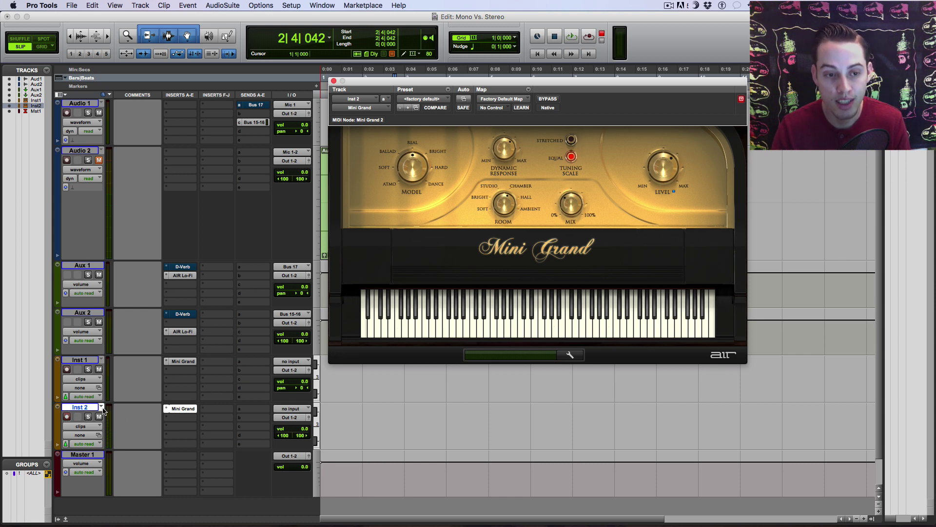
# - Display Inst 1's Mini Grand in place of Inst 2's and turn off record arm on Inst 1
pyautogui.click(69, 371)
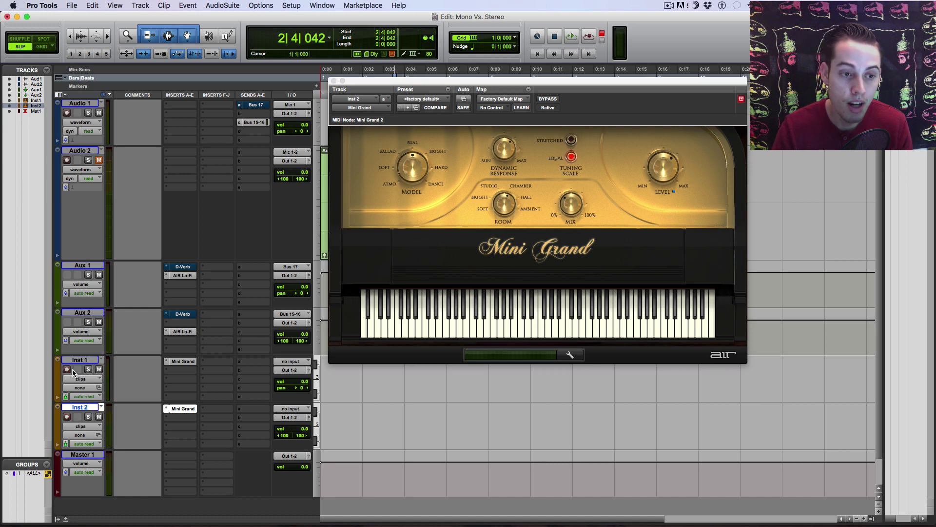
pyautogui.click(181, 362)
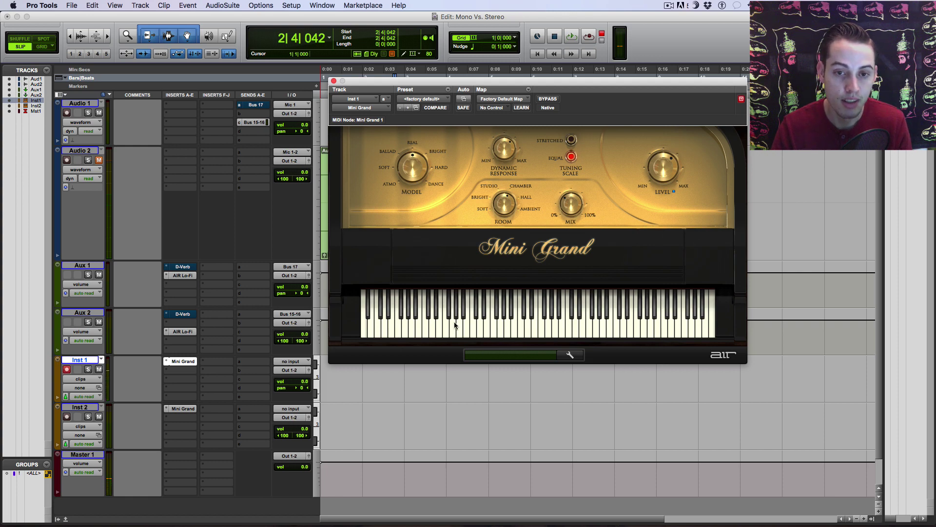
pyautogui.click(67, 370)
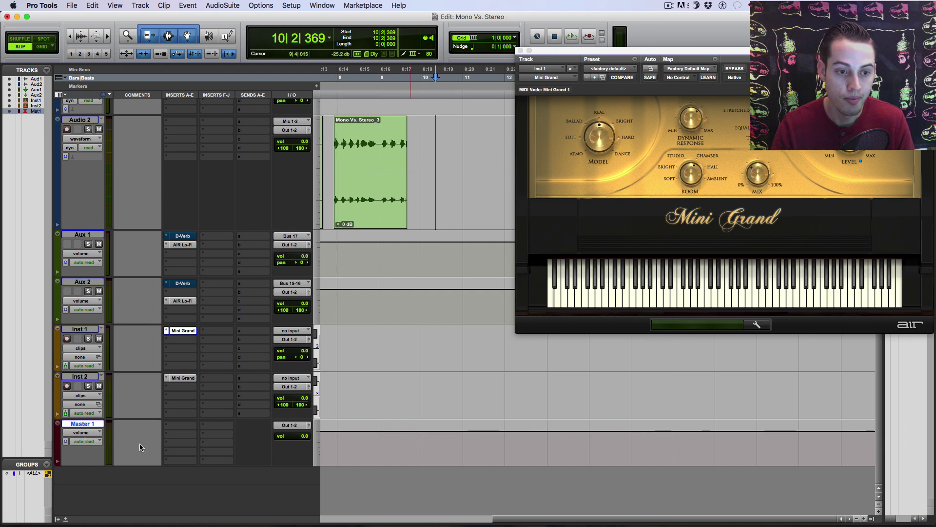
# - Close Inst 1's Mini Grand plug-in window
pyautogui.hscroll(-5, 360, 442)
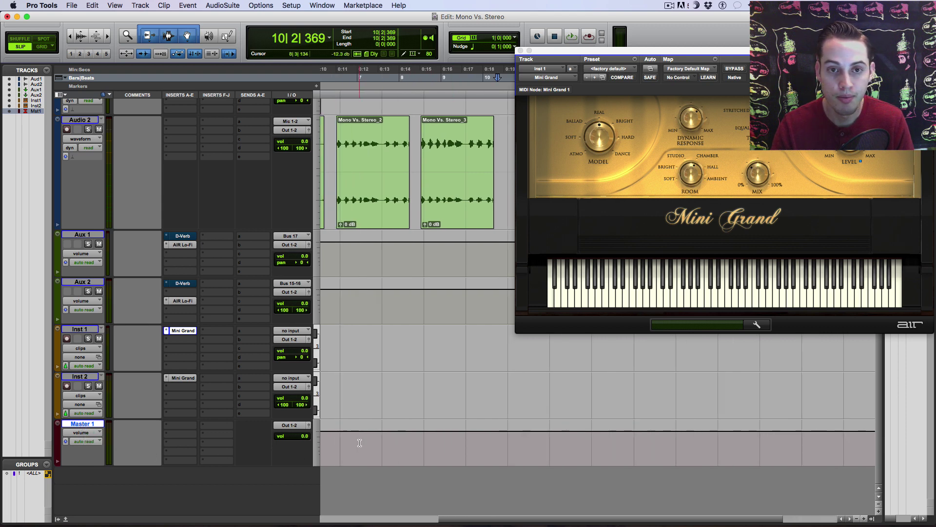
pyautogui.hscroll(-4, 360, 443)
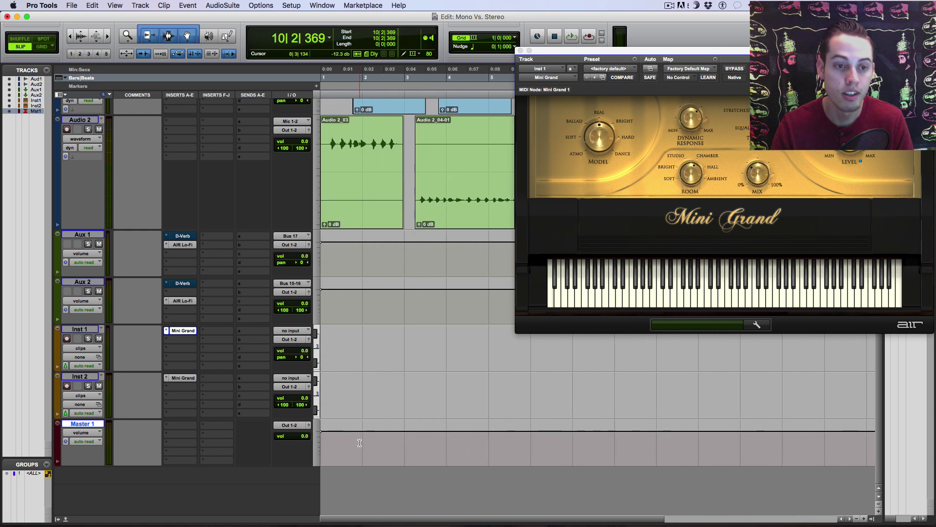
pyautogui.scroll(3, 359, 442)
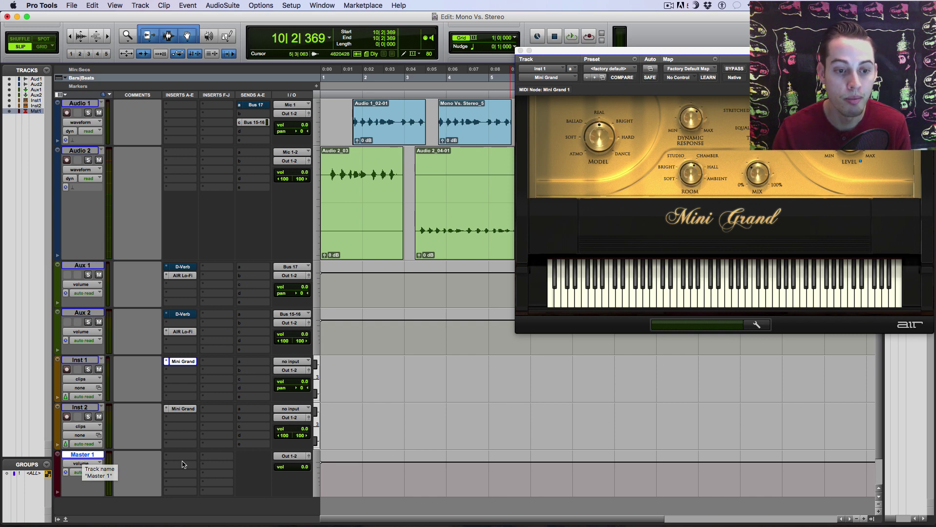
pyautogui.click(521, 51)
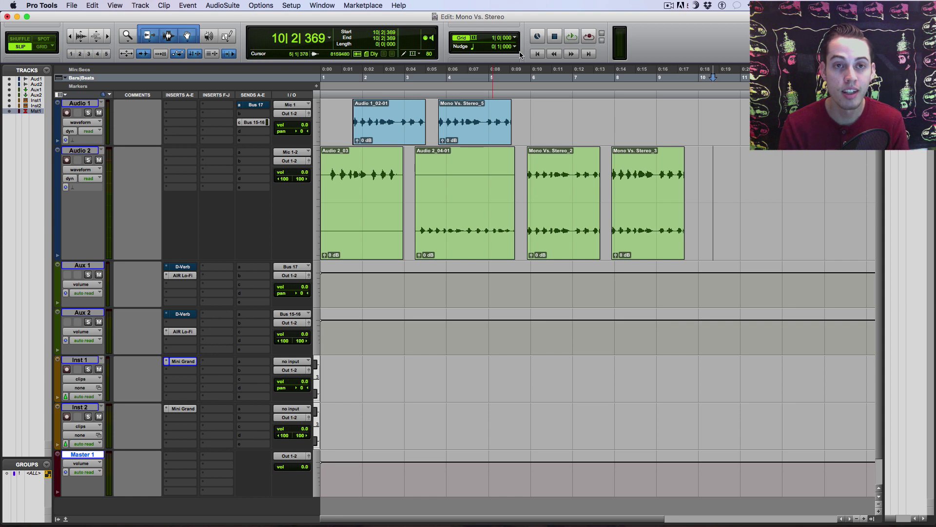